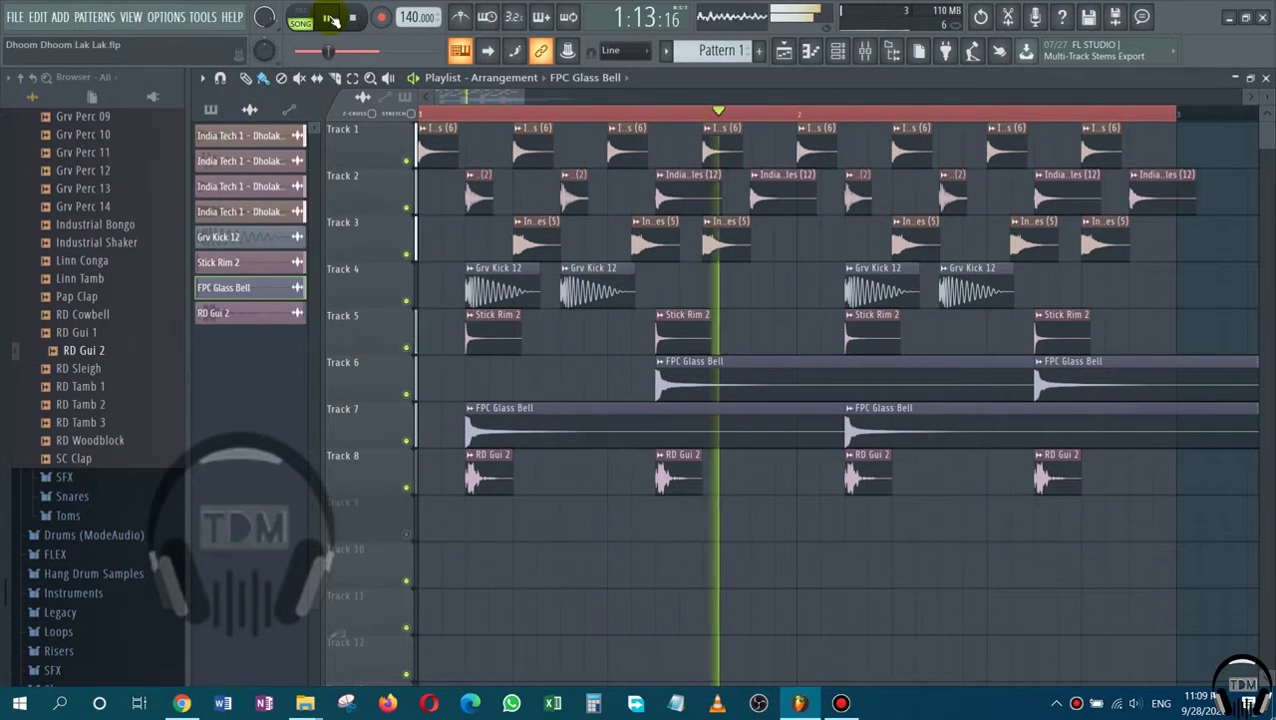
Mute Tracks 7, 6, 5, 4, 3, 1 and 8 one after another during playback to hear Track 2 alone.
click(407, 441)
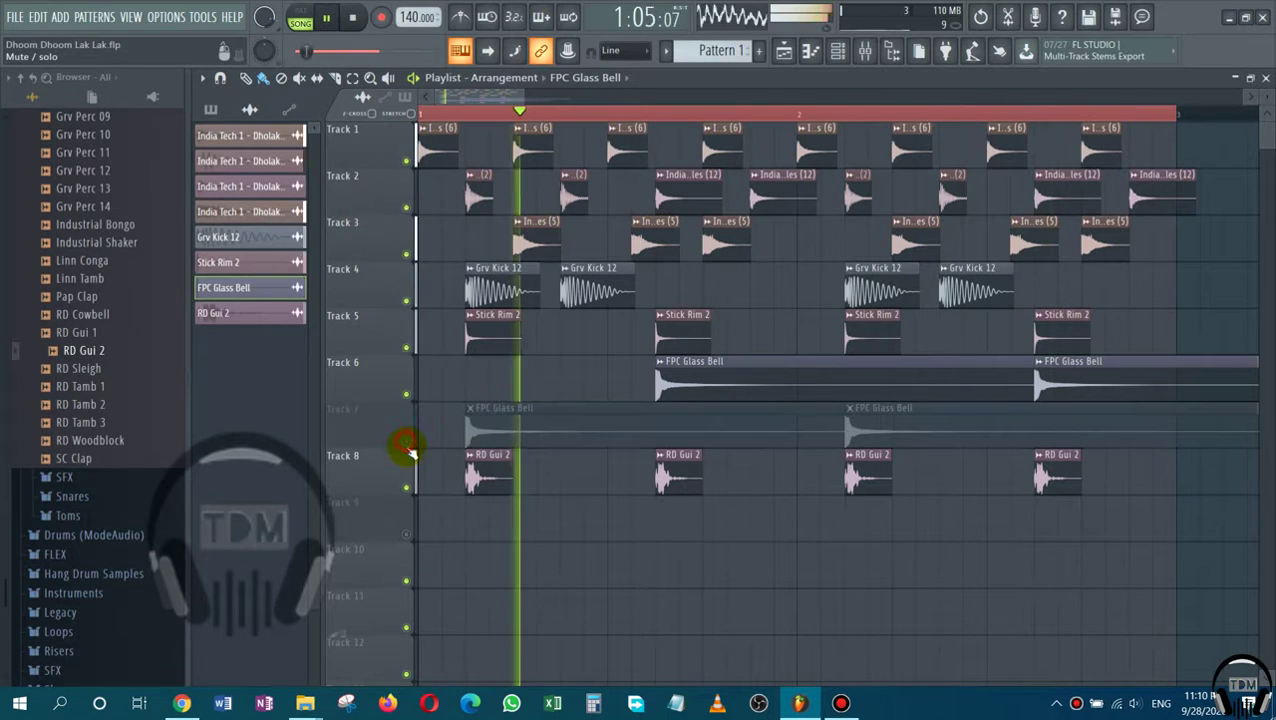
click(407, 395)
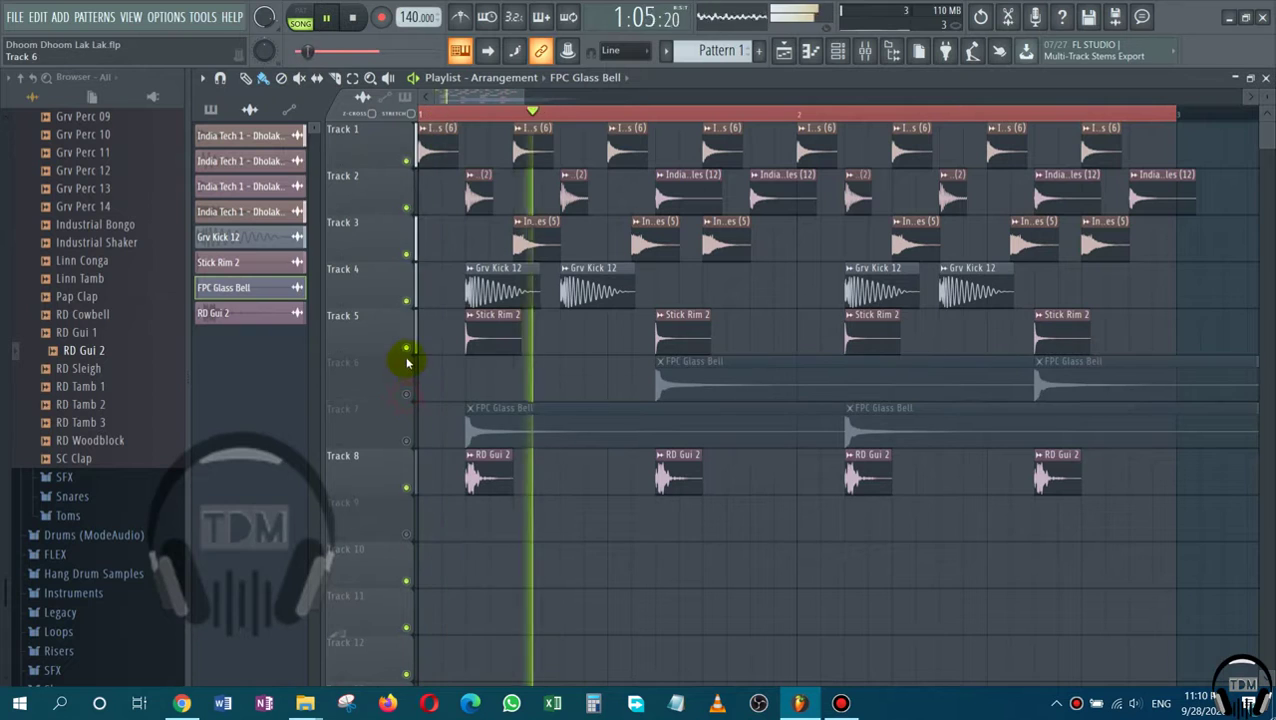
click(407, 349)
click(407, 301)
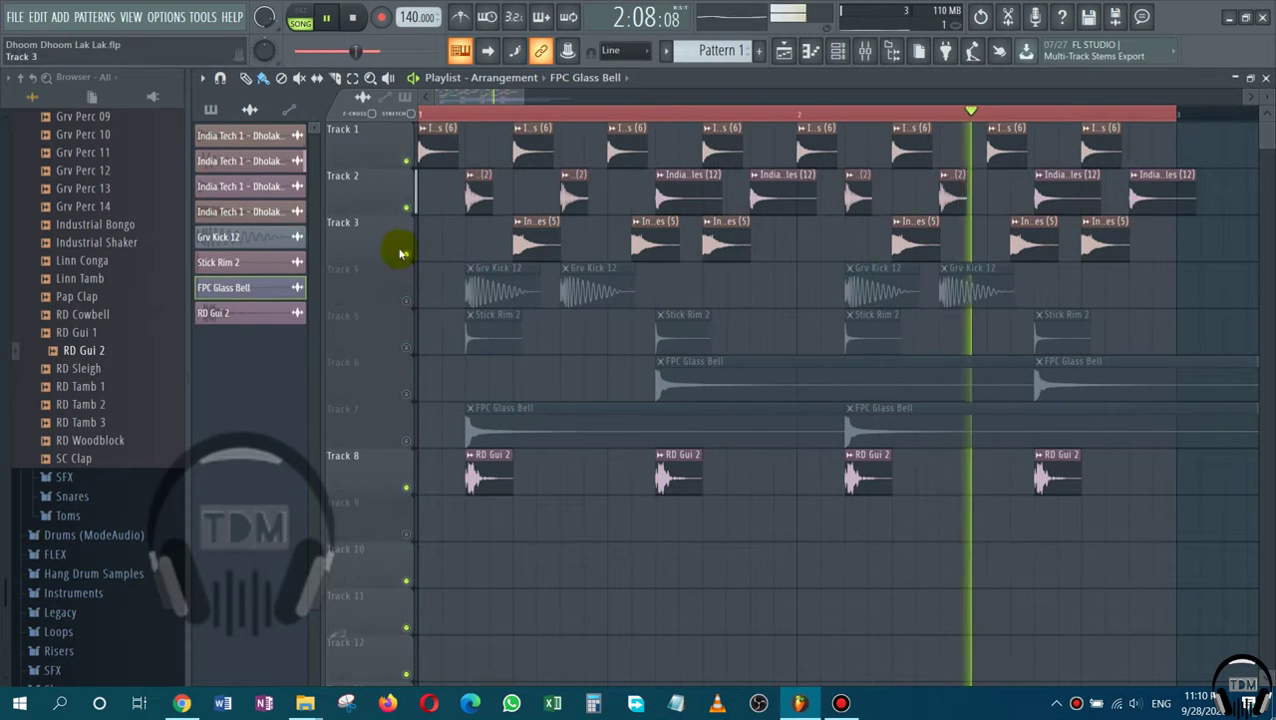
click(407, 254)
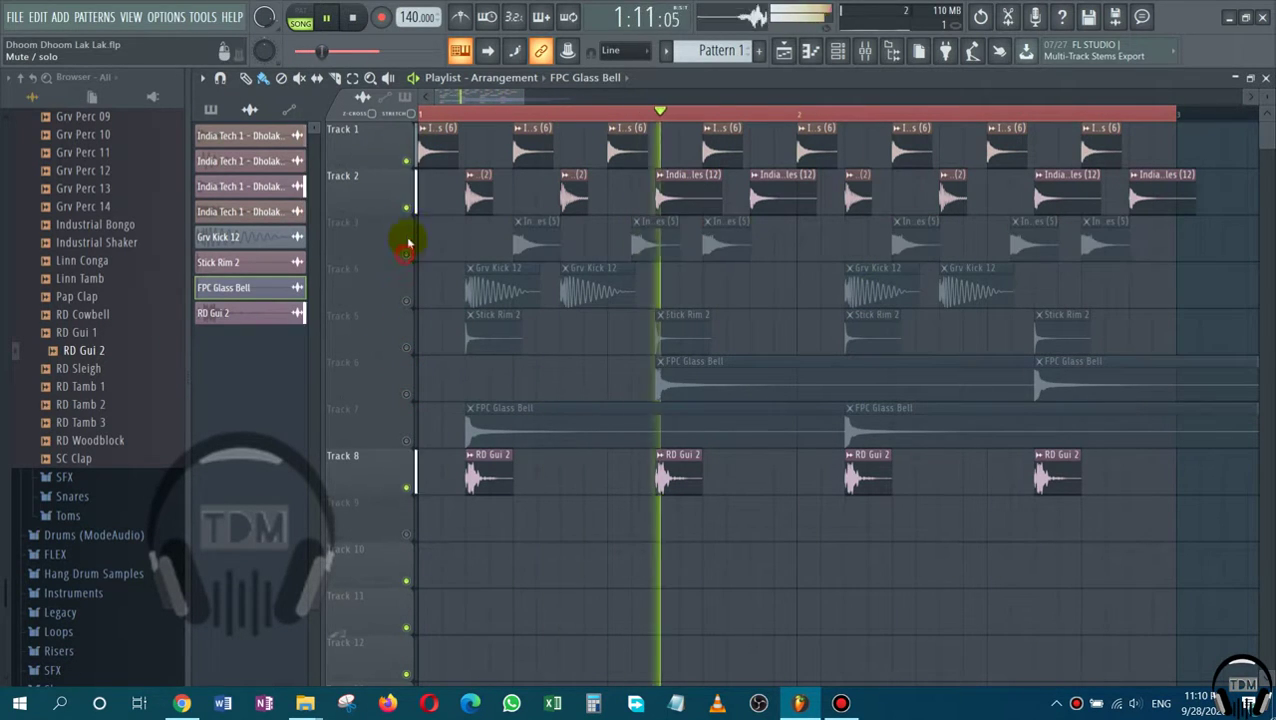
click(407, 160)
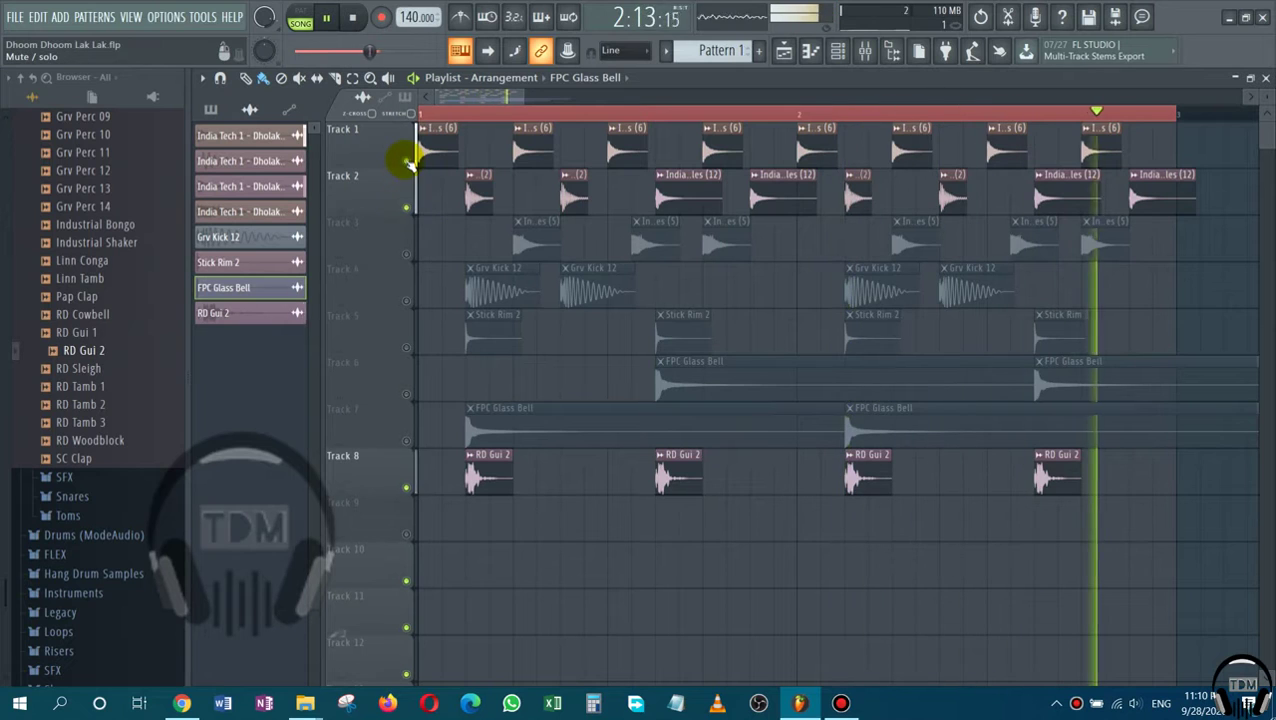
click(407, 489)
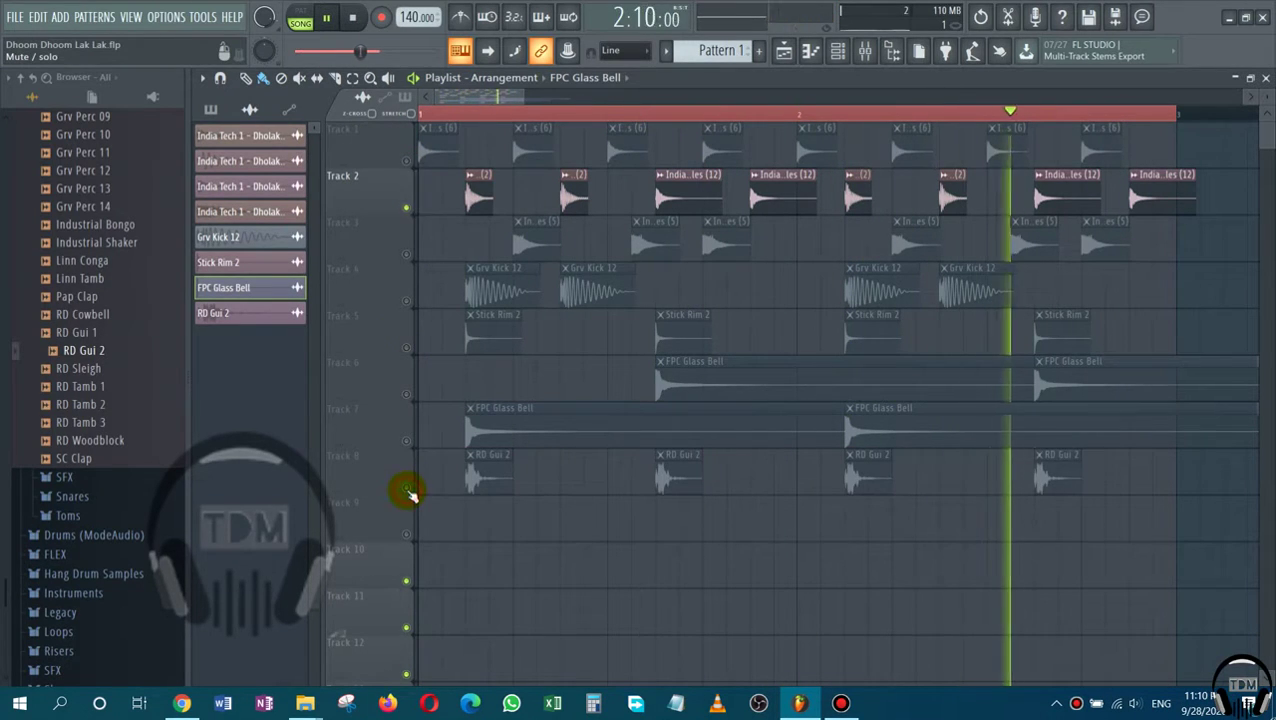
Unmute Tracks 1, 3, 8, 5, 4, 6 and 7 one at a time to hear the beat build up in layers.
click(407, 160)
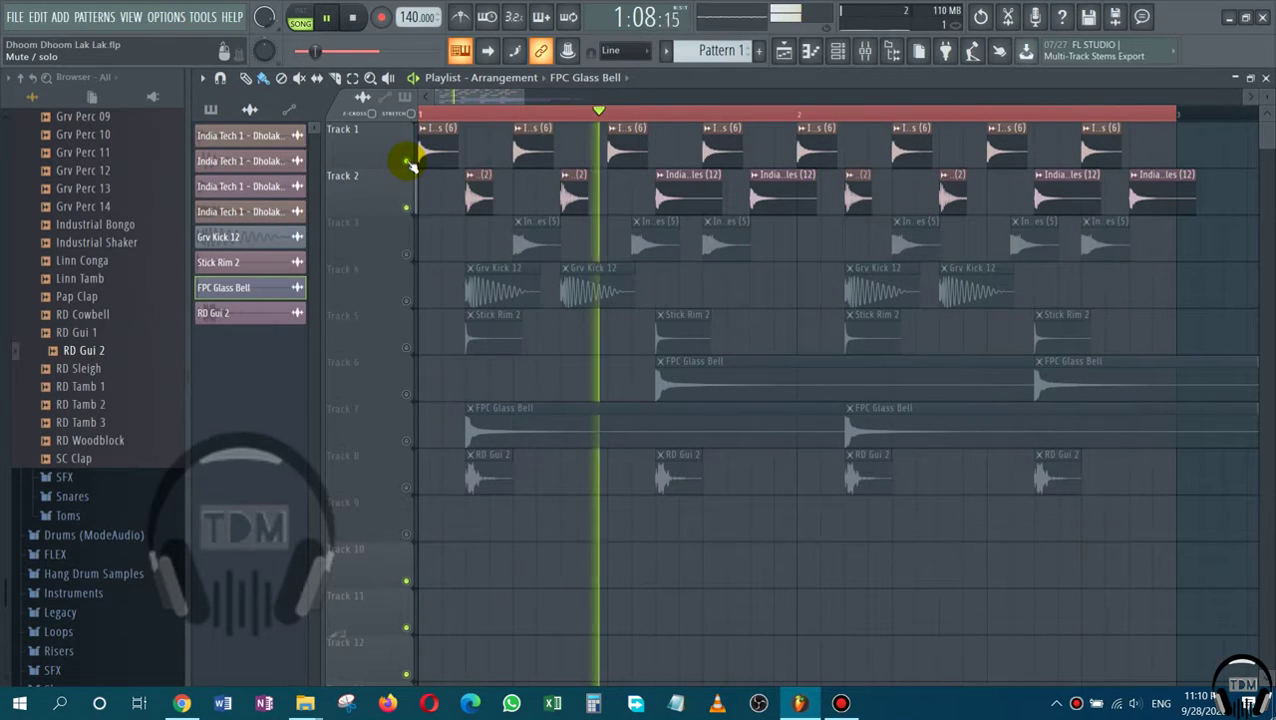
click(407, 255)
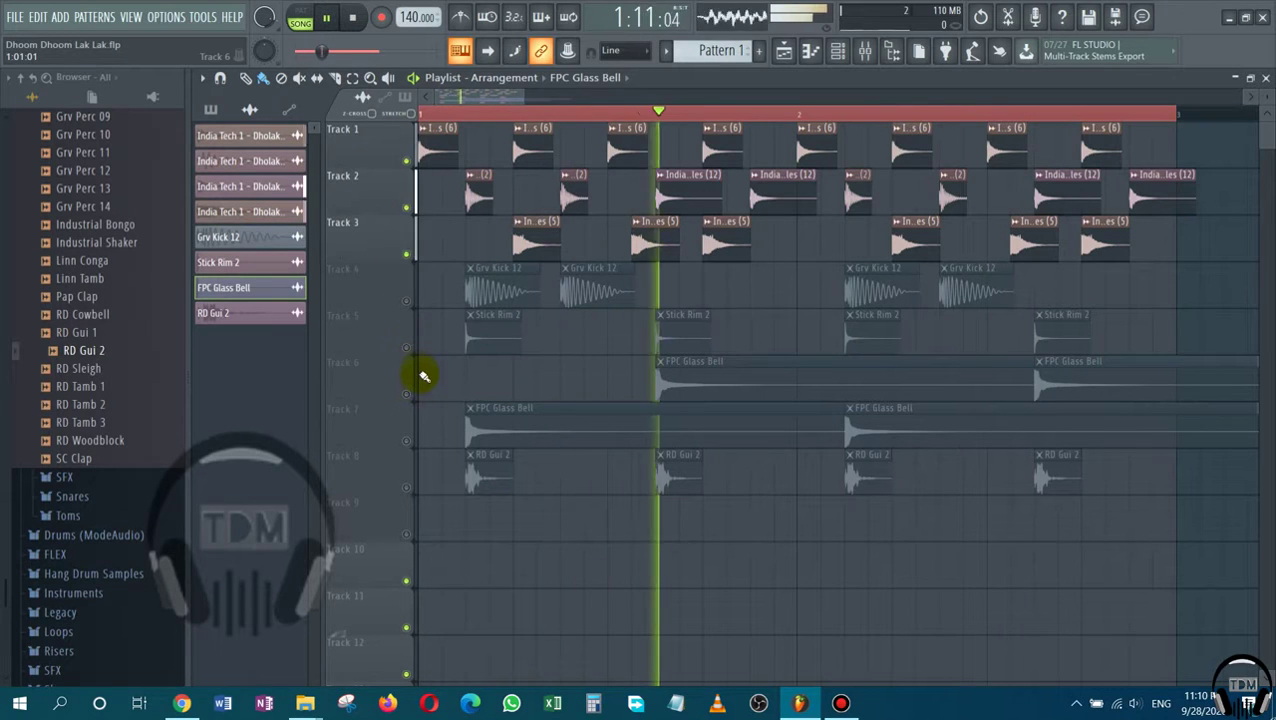
click(407, 489)
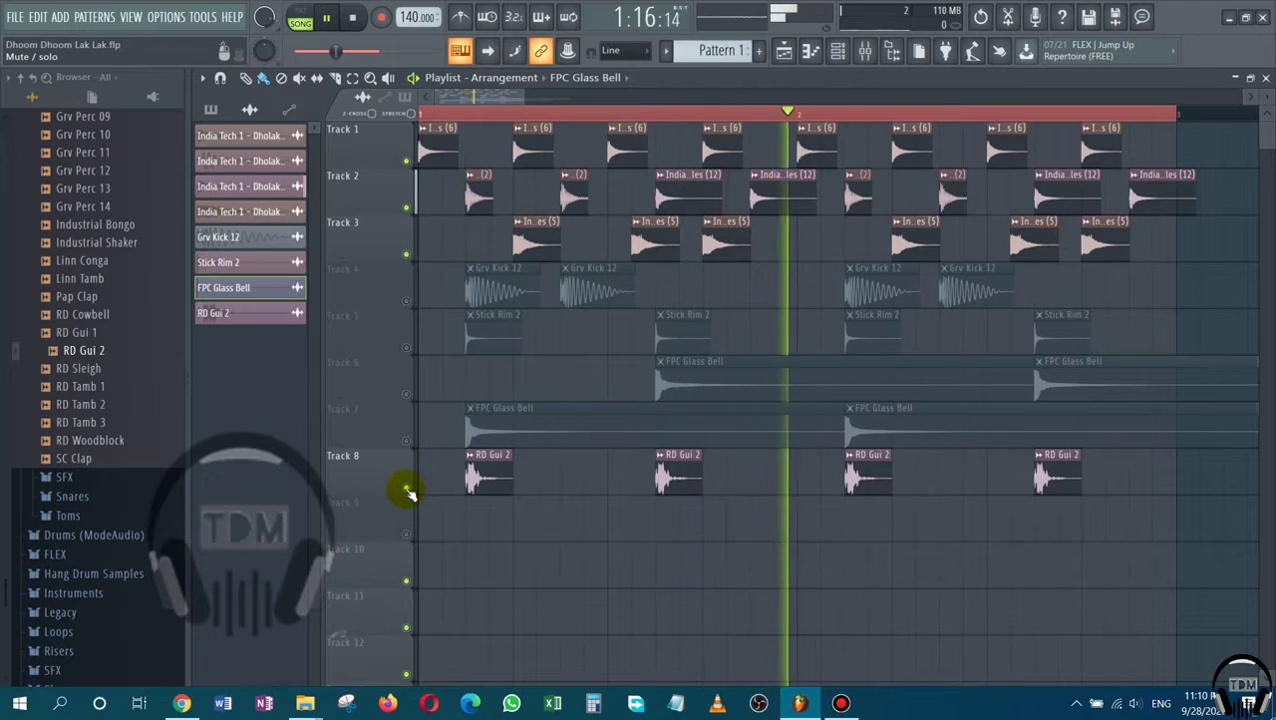
click(407, 348)
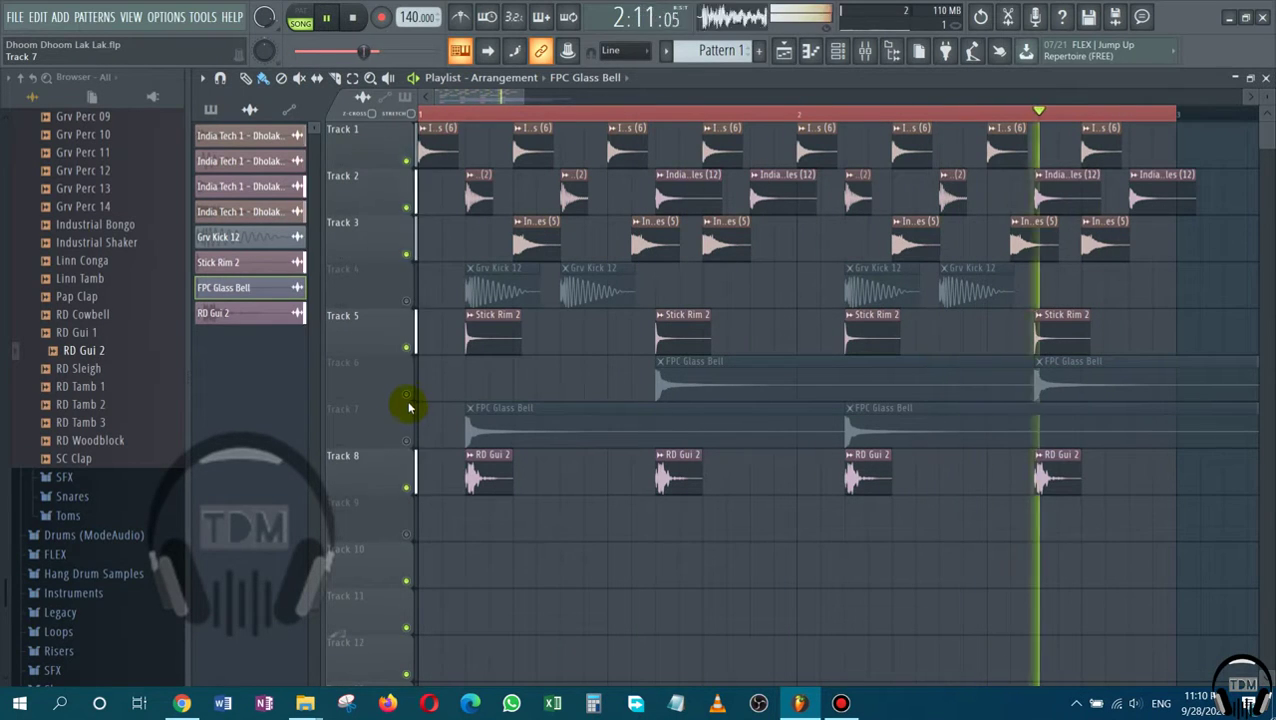
click(407, 302)
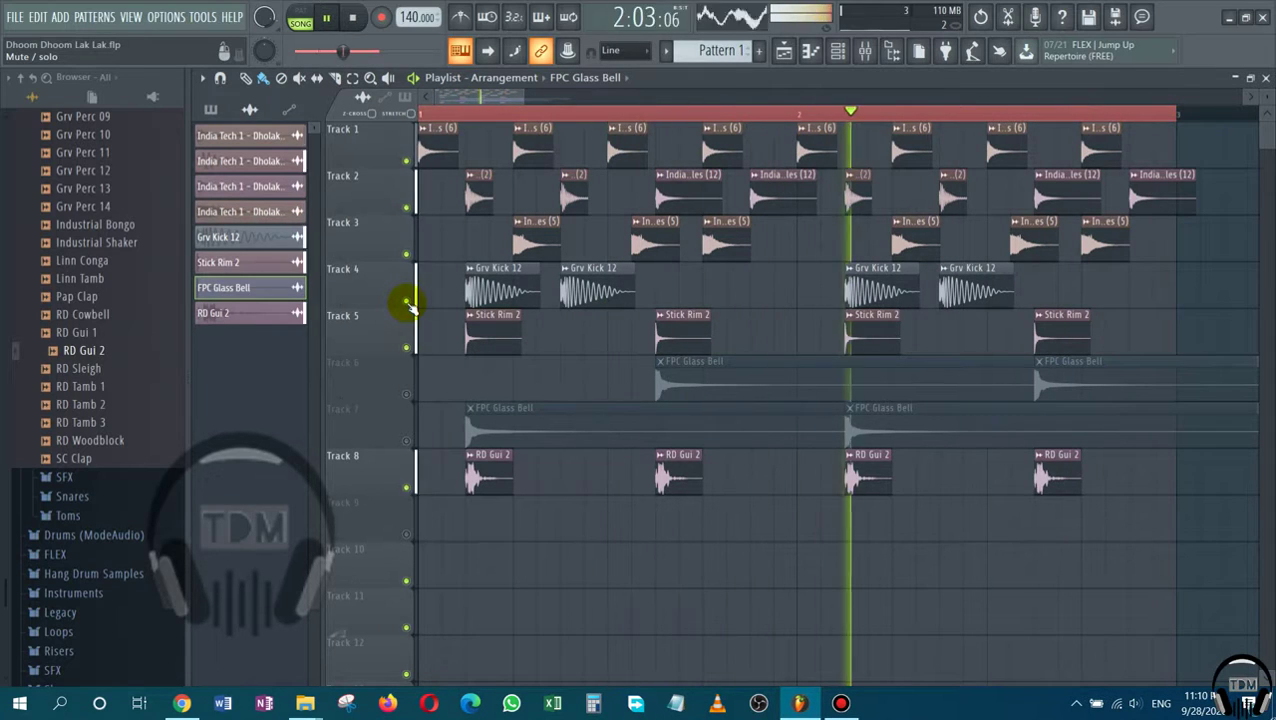
click(407, 394)
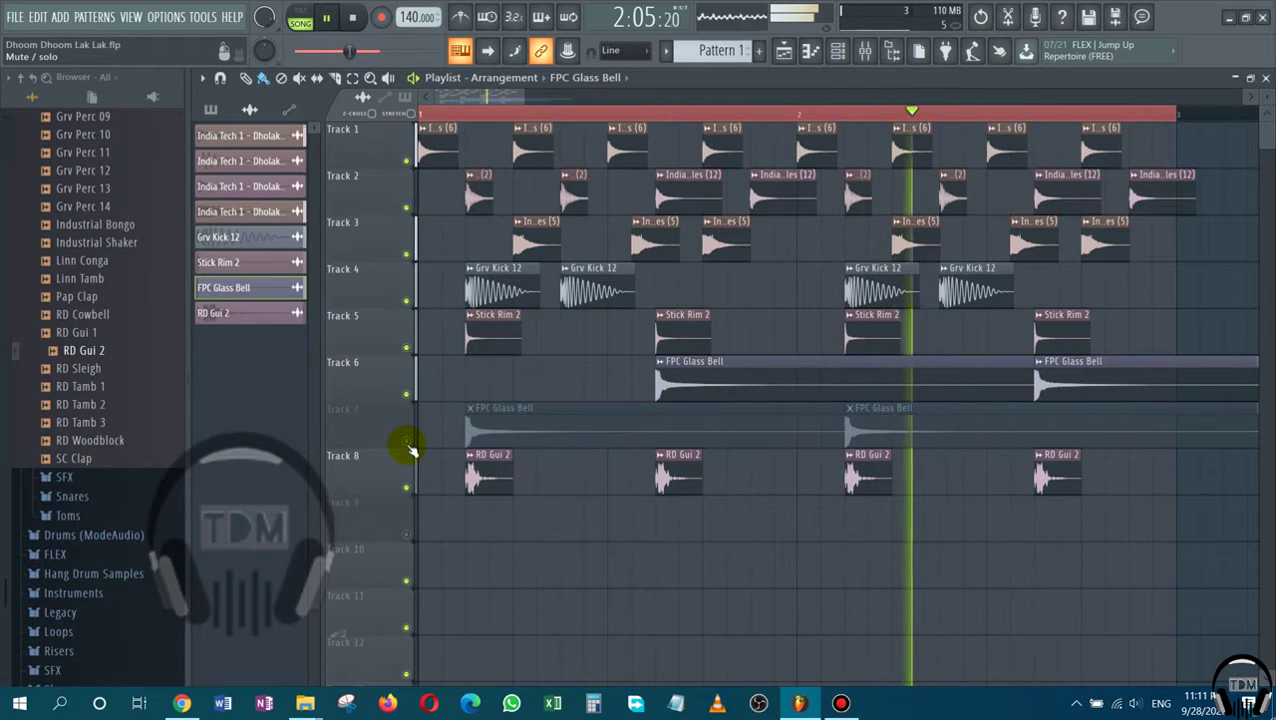
click(408, 443)
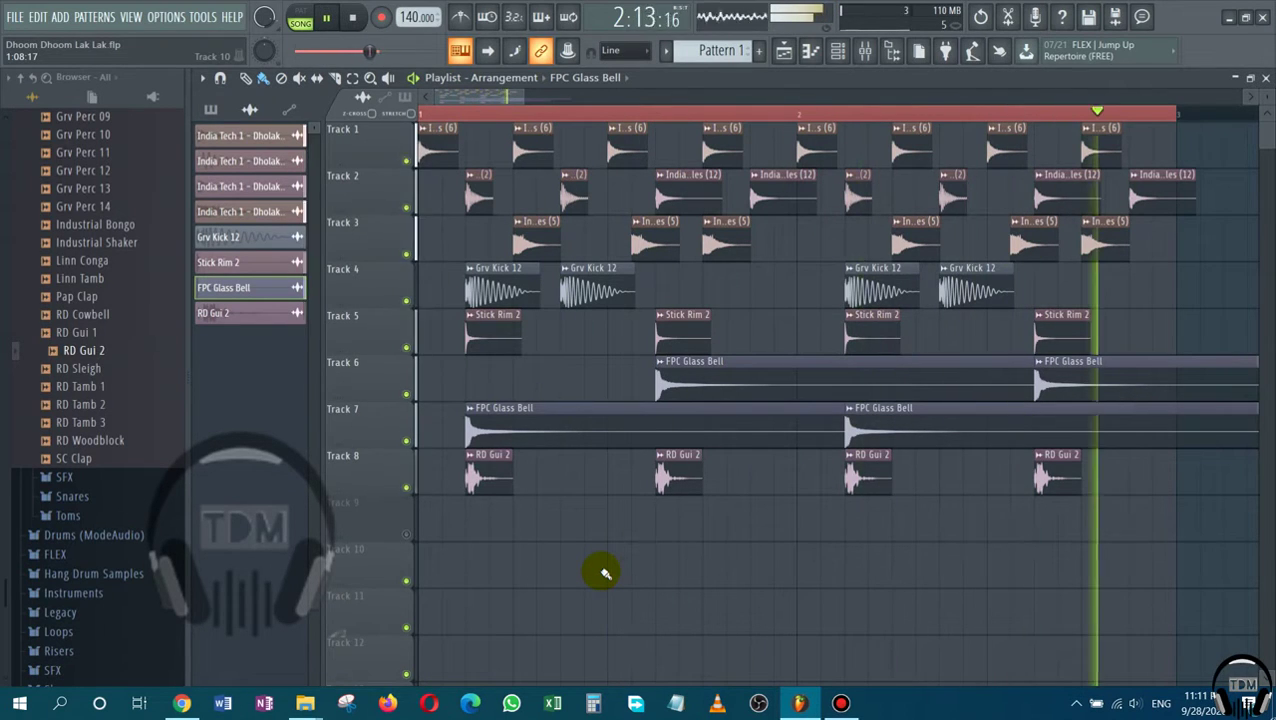
Lower the RD Gui 2 sample's channel volume to about 85% and close its channel settings.
double_click(489, 463)
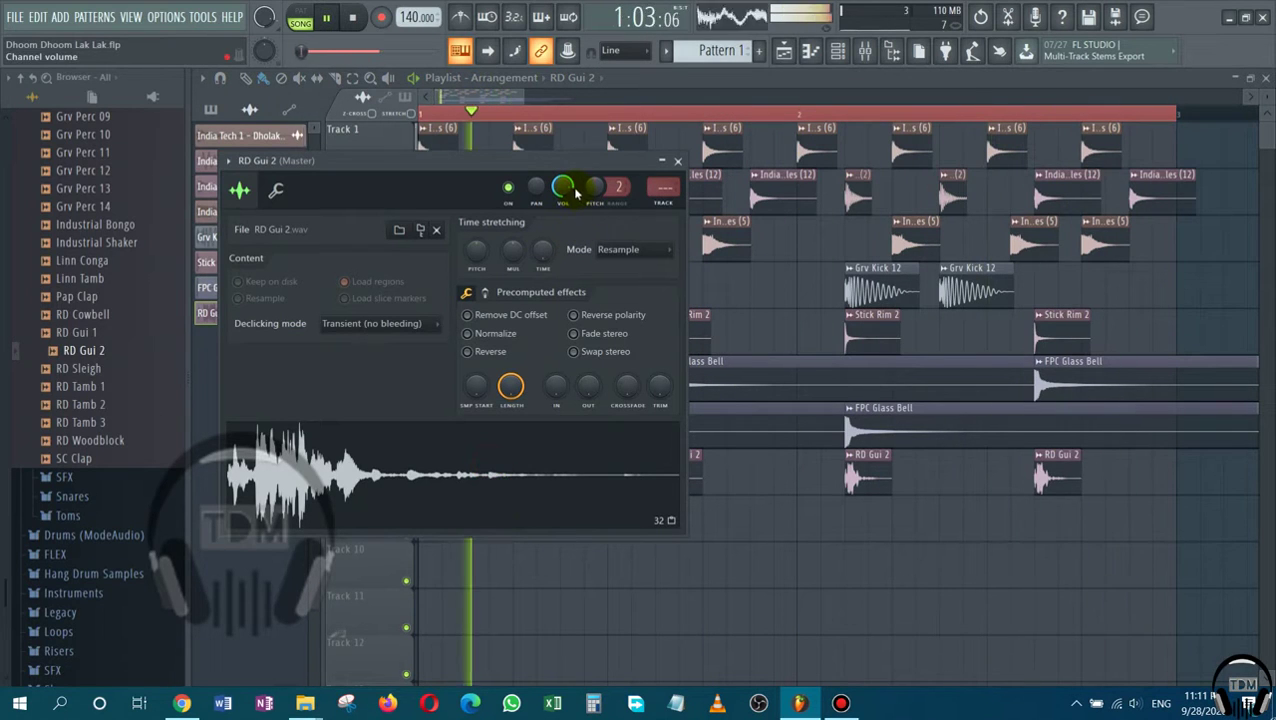
drag(562, 187, 562, 225)
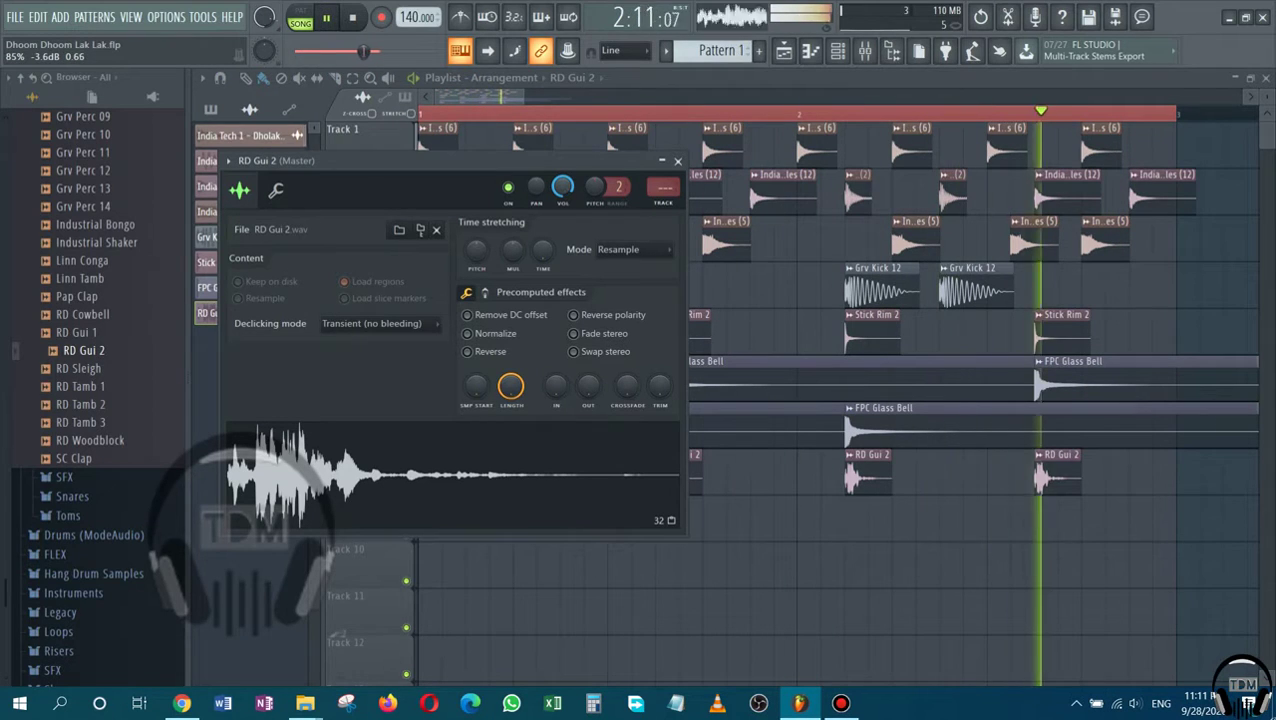
click(677, 161)
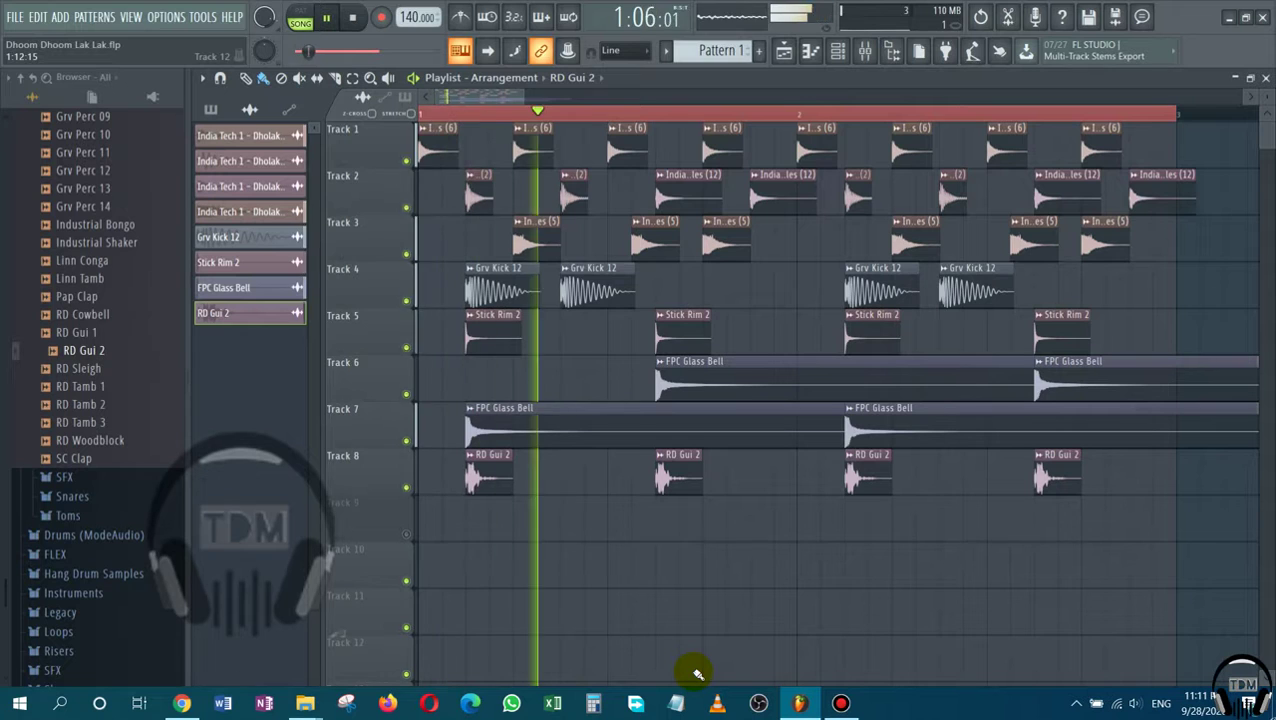
Mute and unmute Track 3, and likewise Track 1, to compare the beat with and without each one.
click(408, 255)
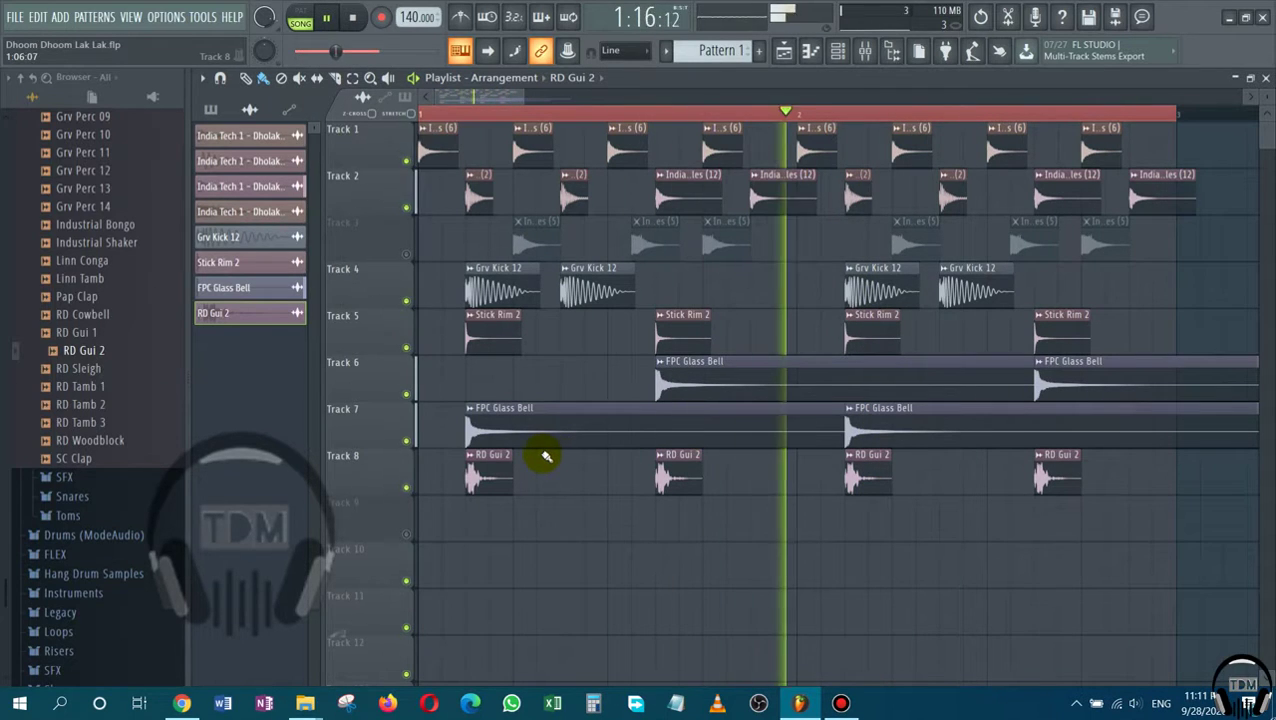
click(408, 254)
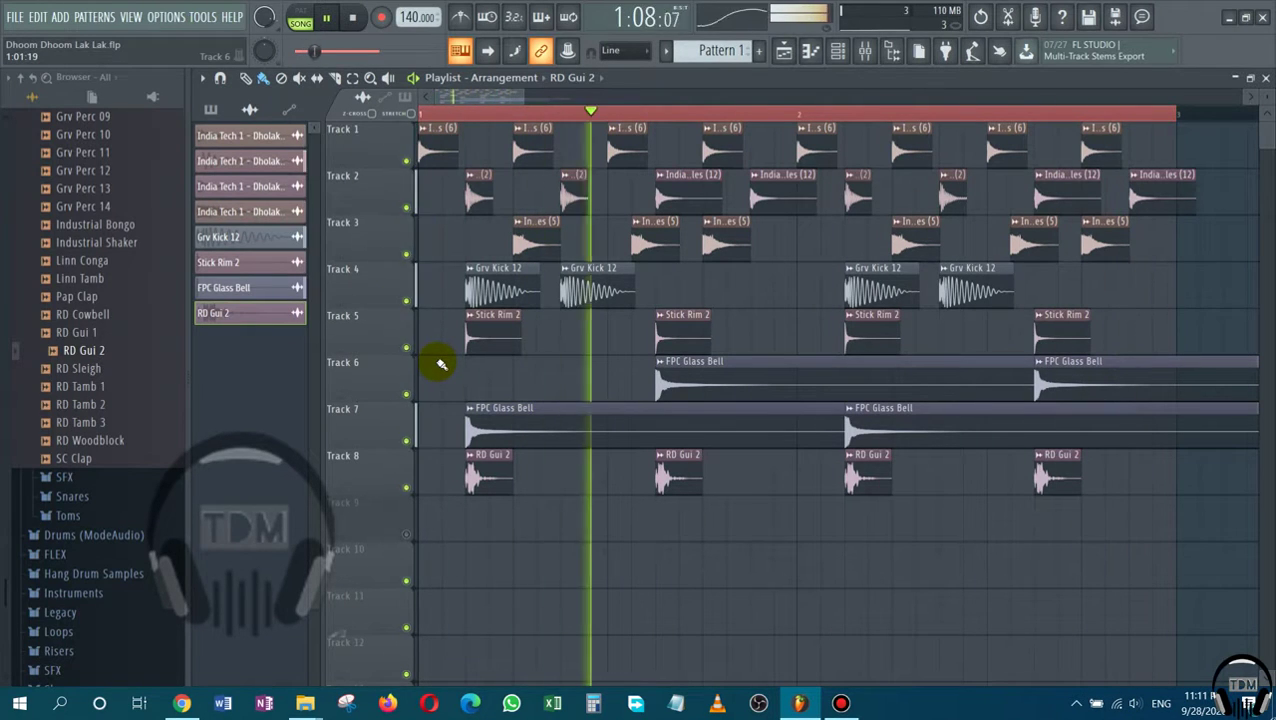
click(407, 161)
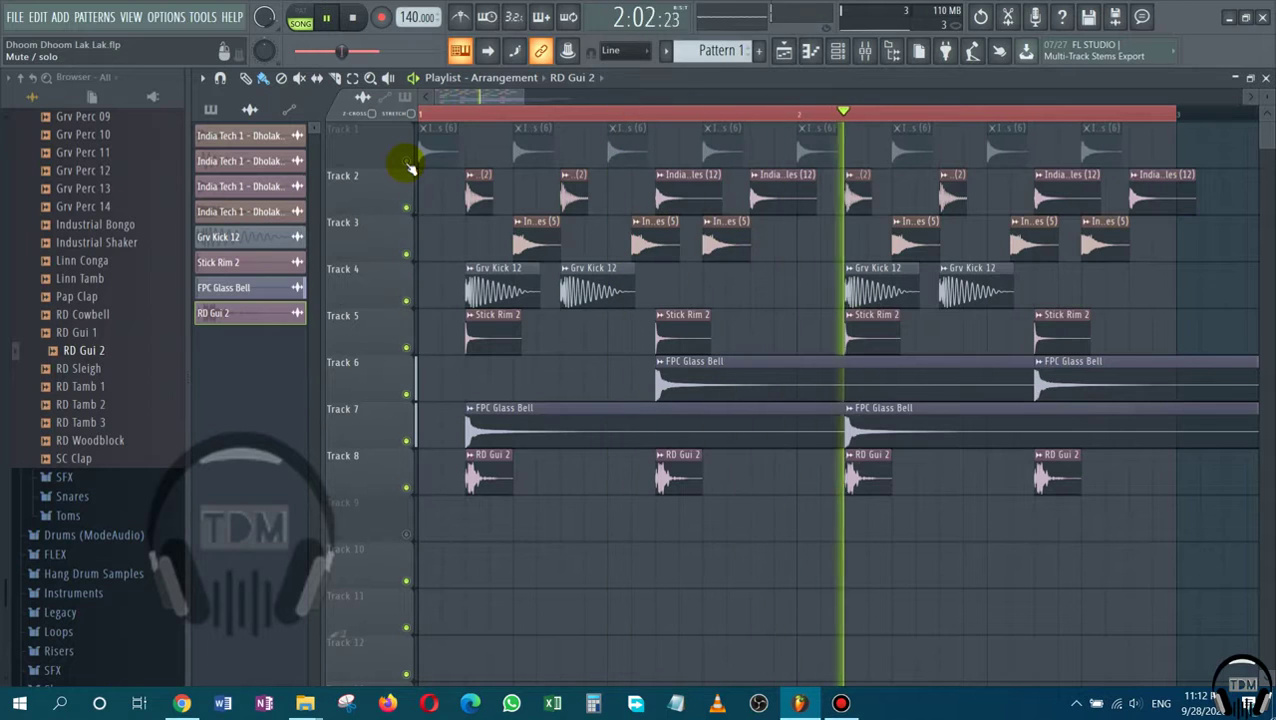
click(407, 162)
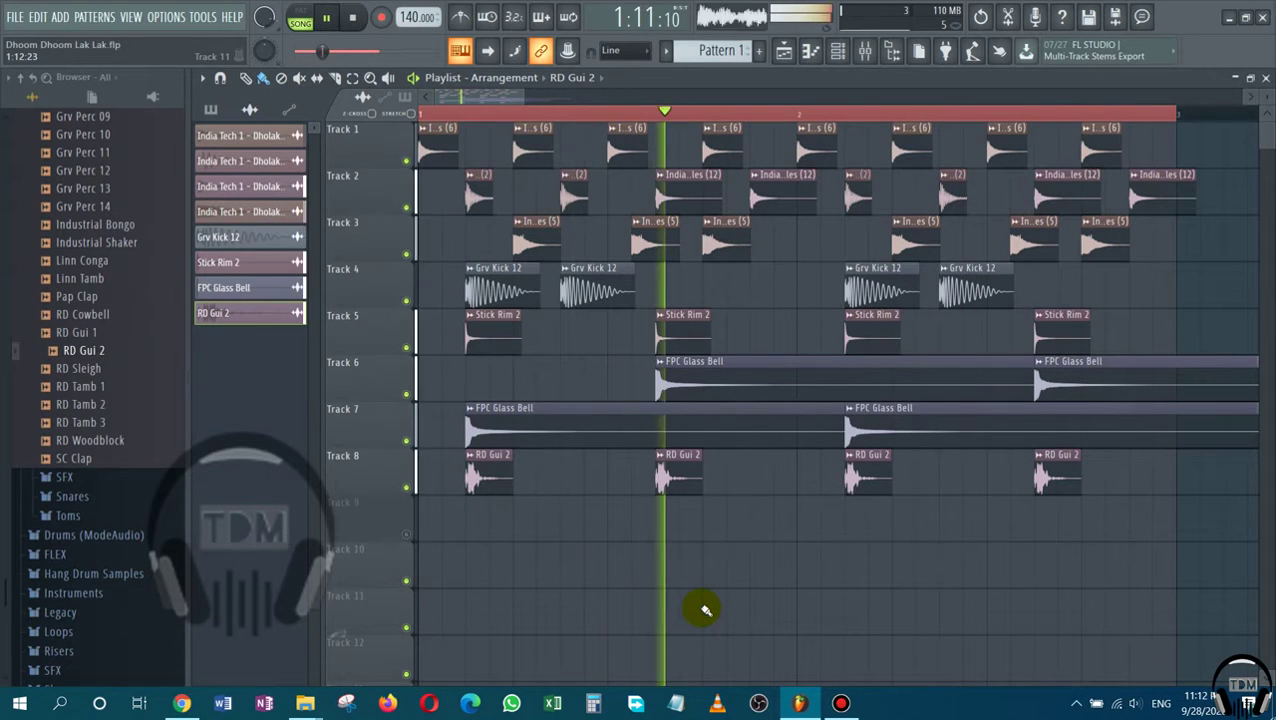
Mute Tracks 7, 6, 8 and 5 to listen to the dholak samples with only the Grv Kick 12.
click(407, 441)
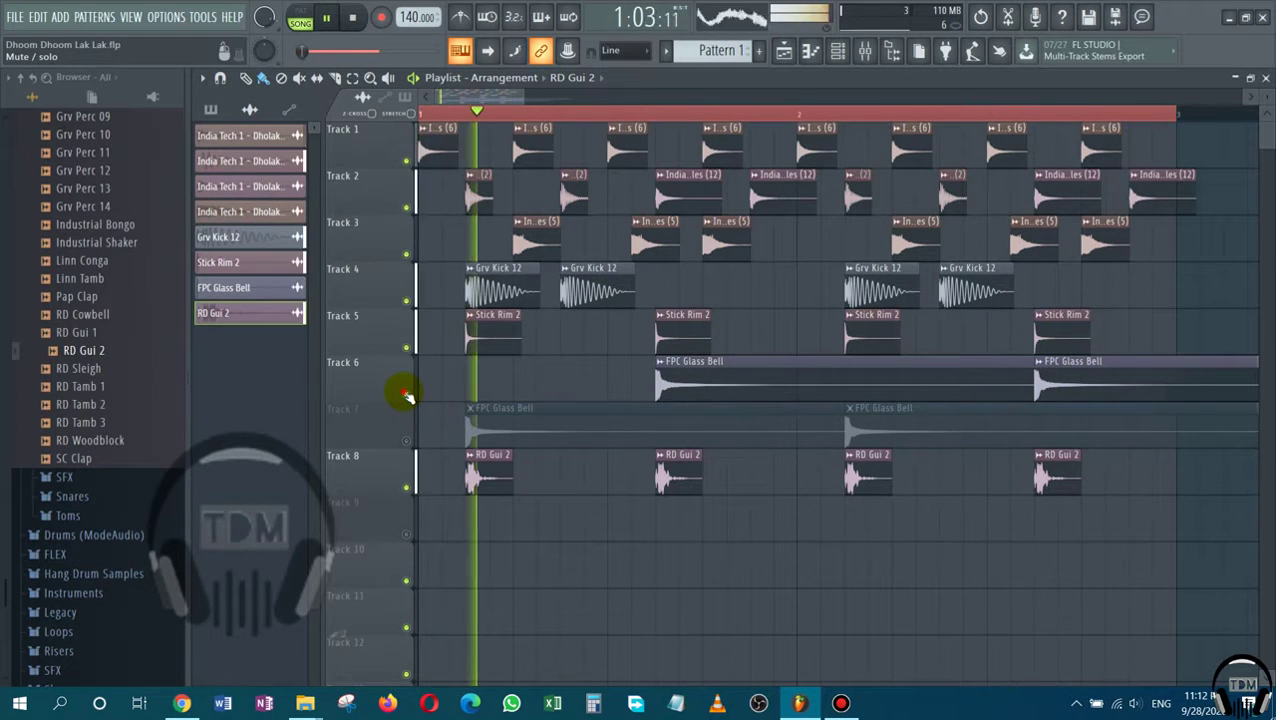
click(407, 394)
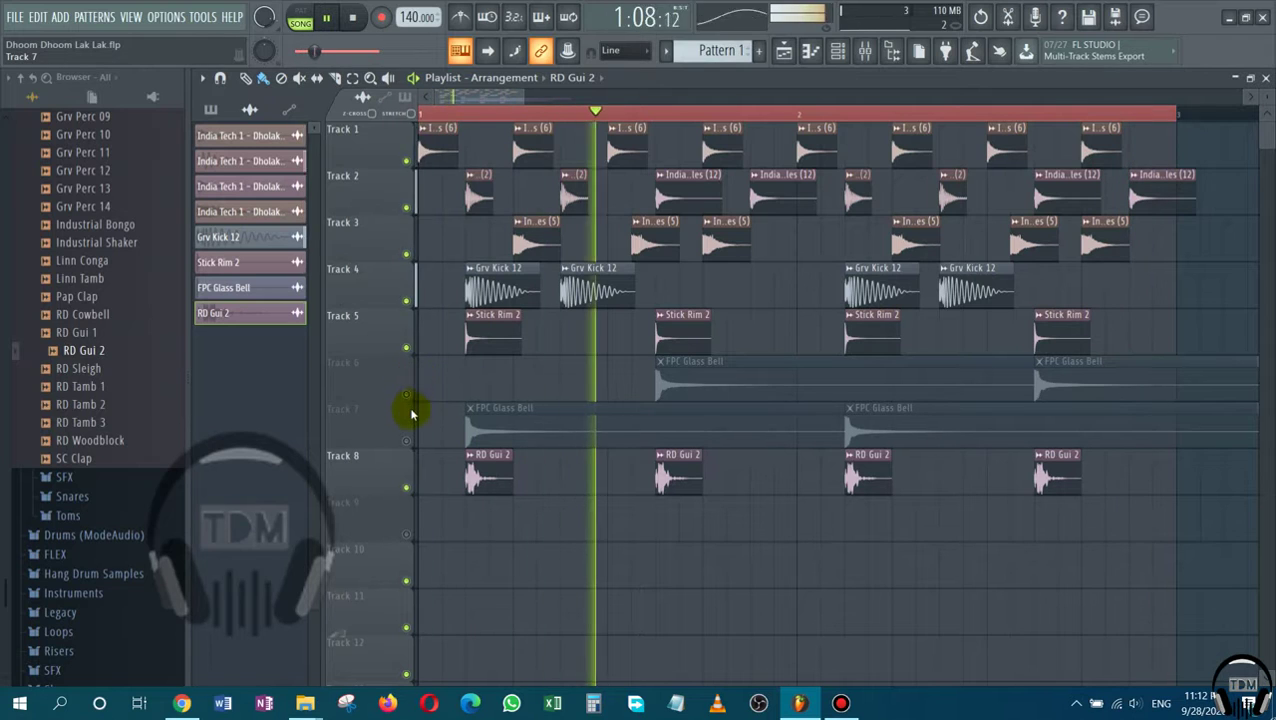
click(409, 489)
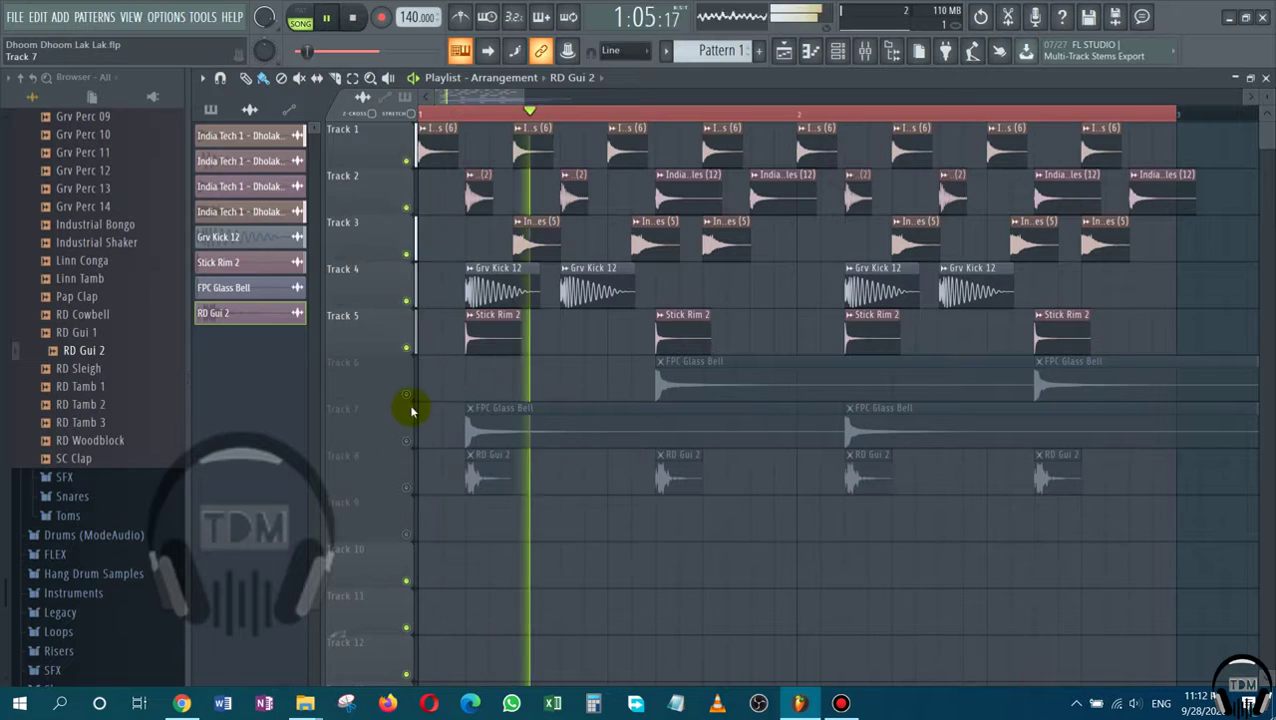
click(407, 347)
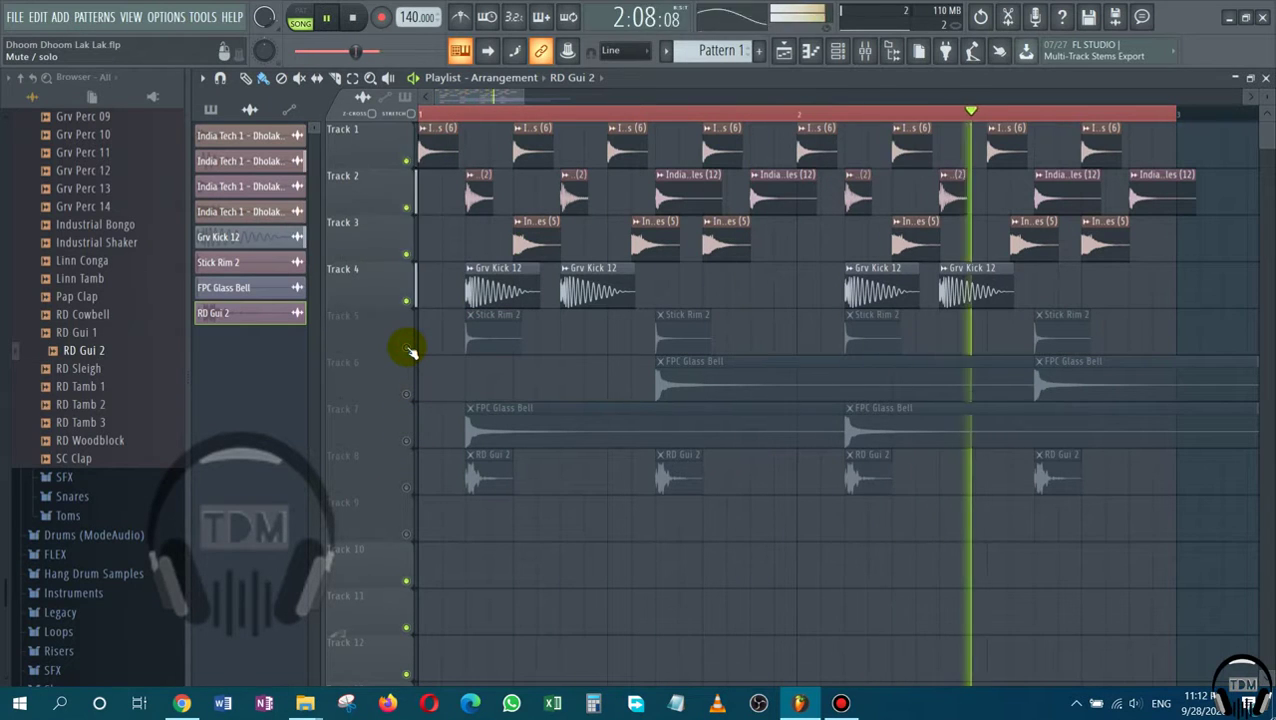
Unmute Tracks 8, 5, 7 and 6 in turn to hear the full percussion arrangement.
click(407, 487)
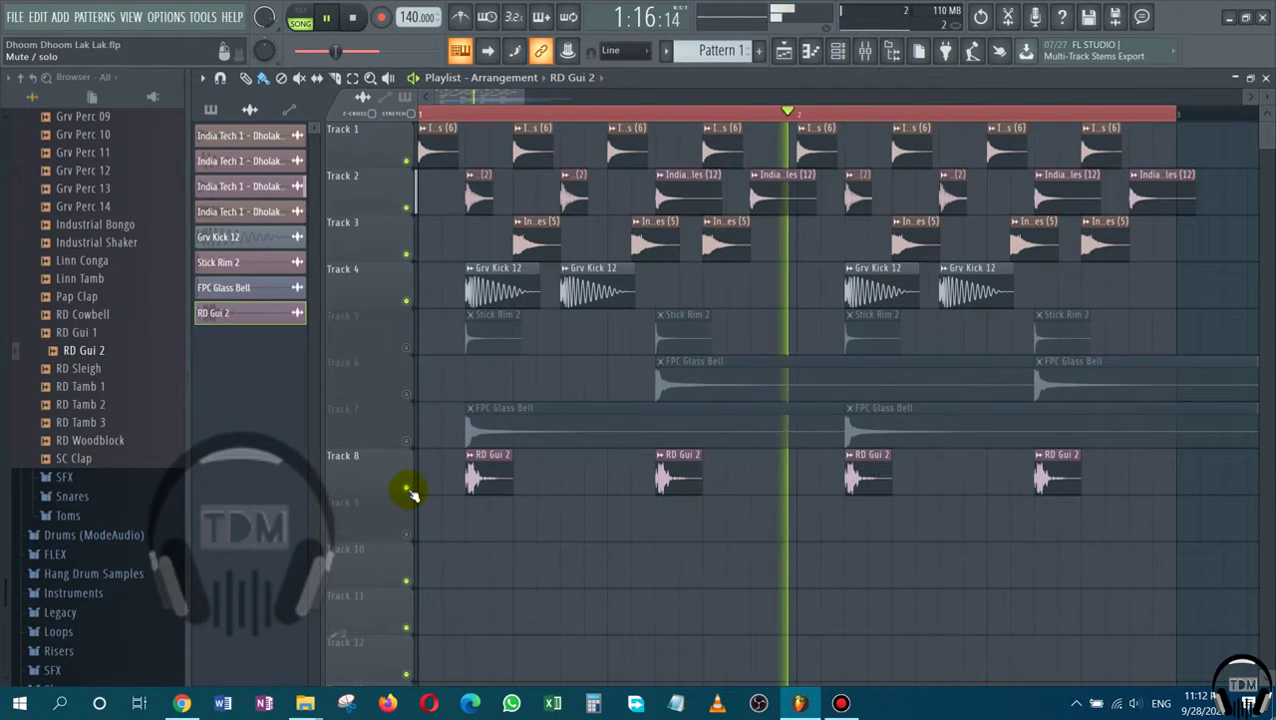
click(407, 348)
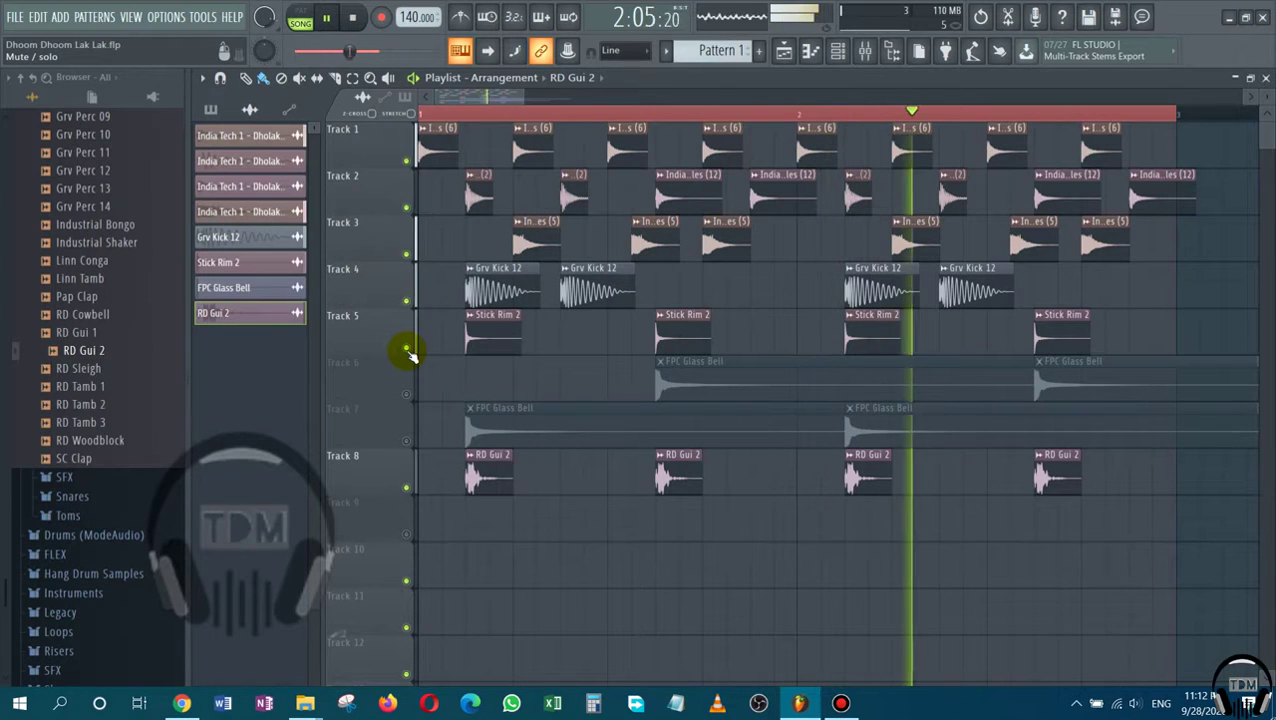
click(409, 441)
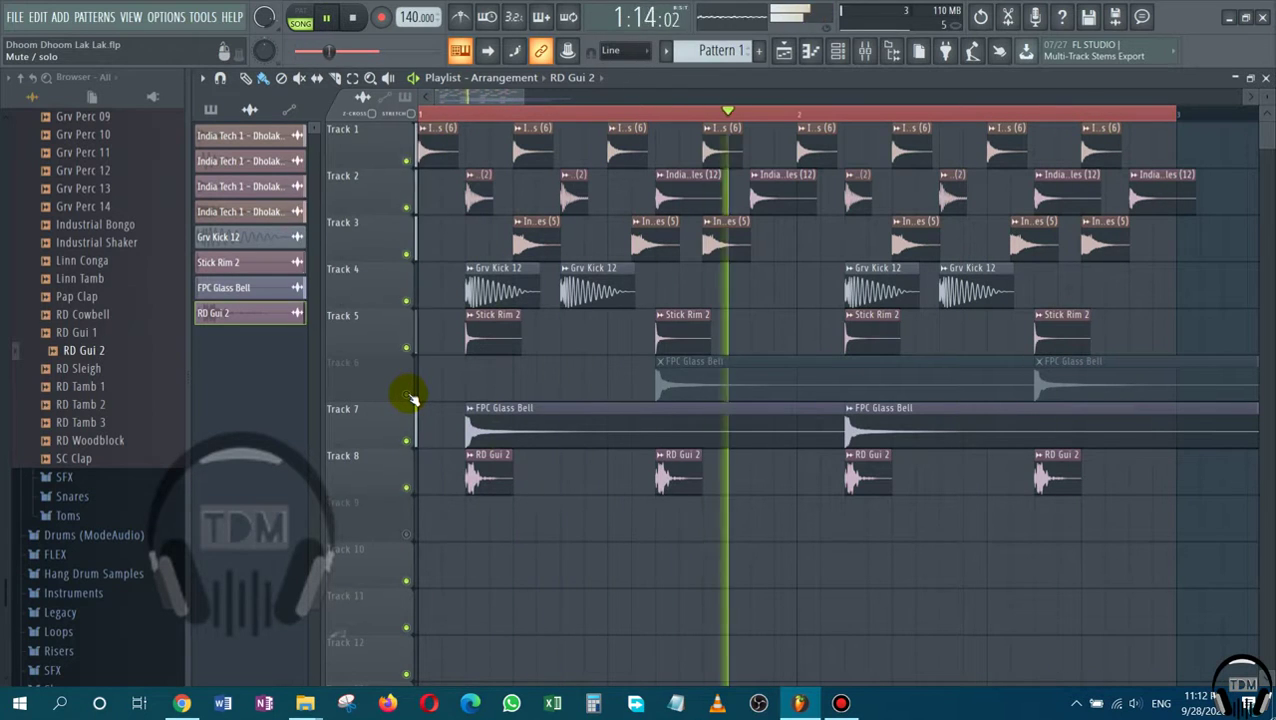
click(408, 395)
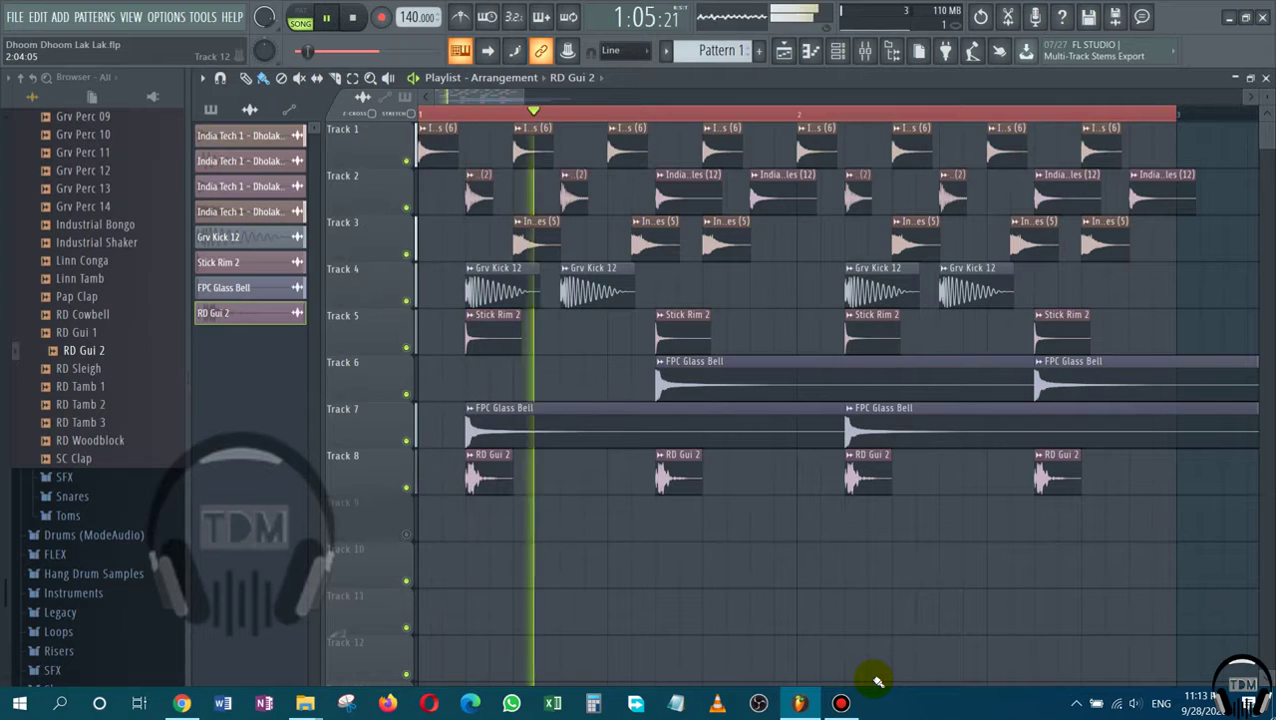
Raise the volume of mixer track Insert 1 to 125% and close the mixer.
click(865, 53)
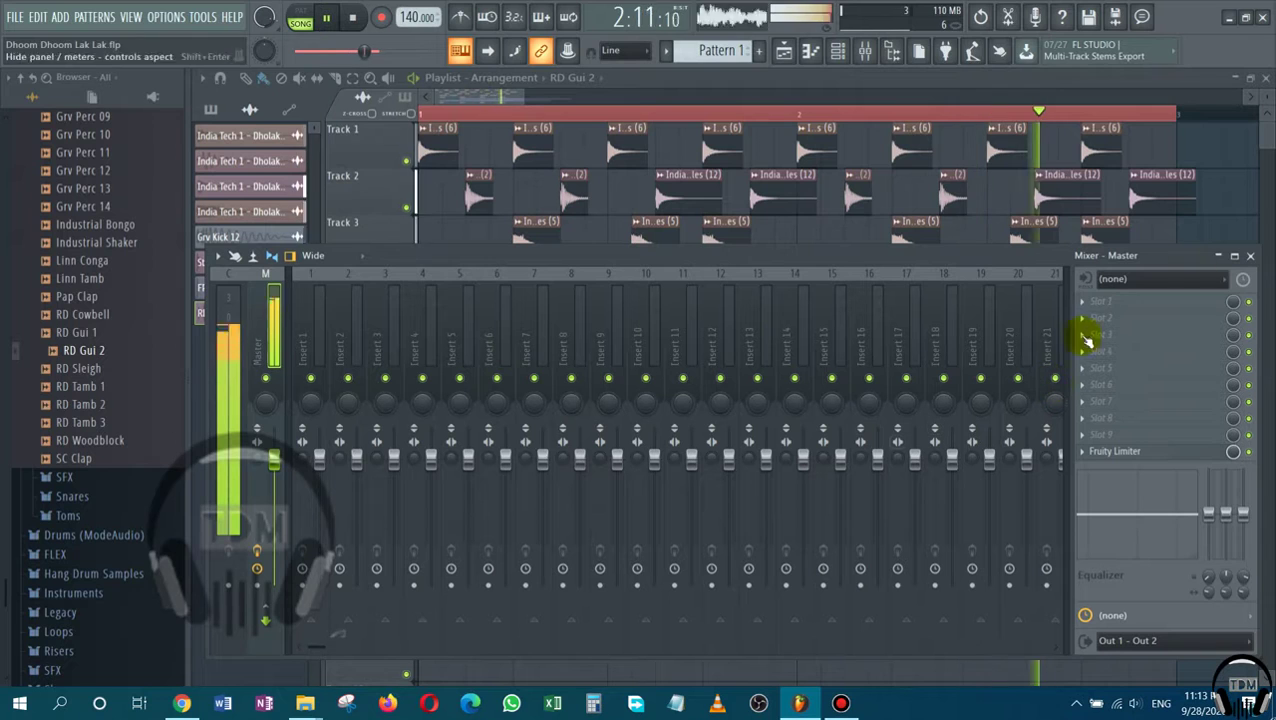
click(310, 325)
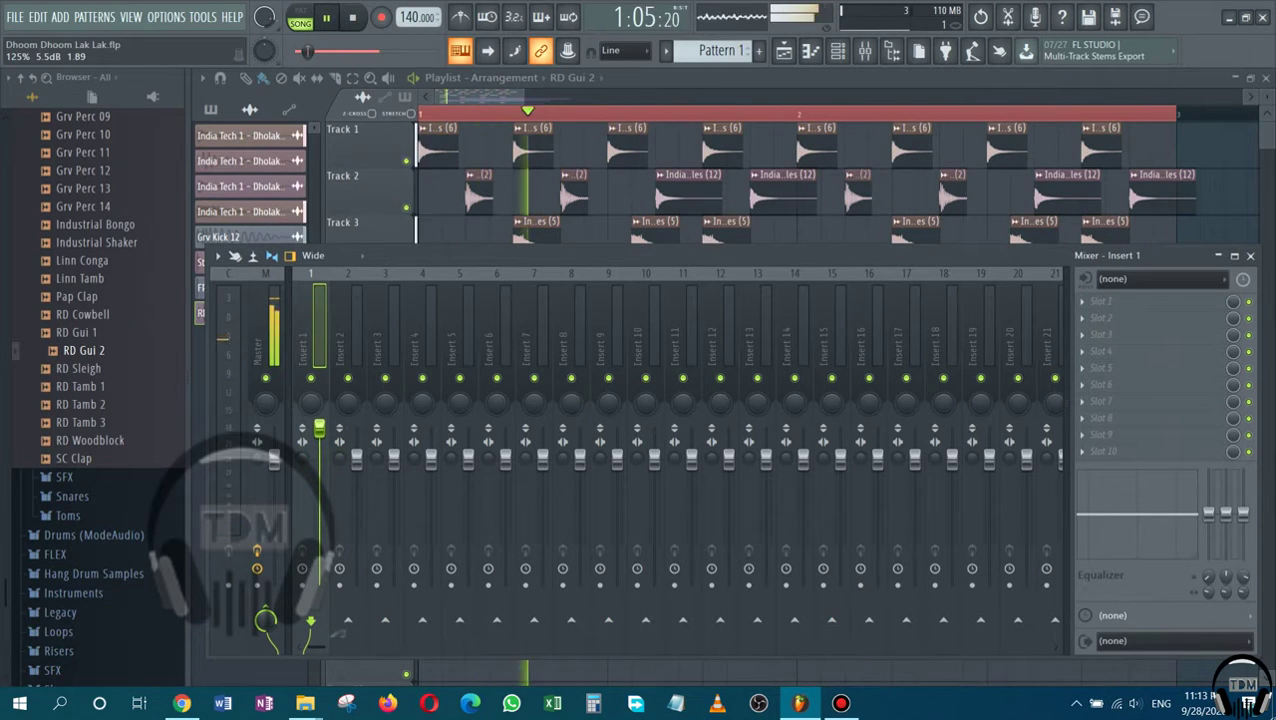
click(1250, 257)
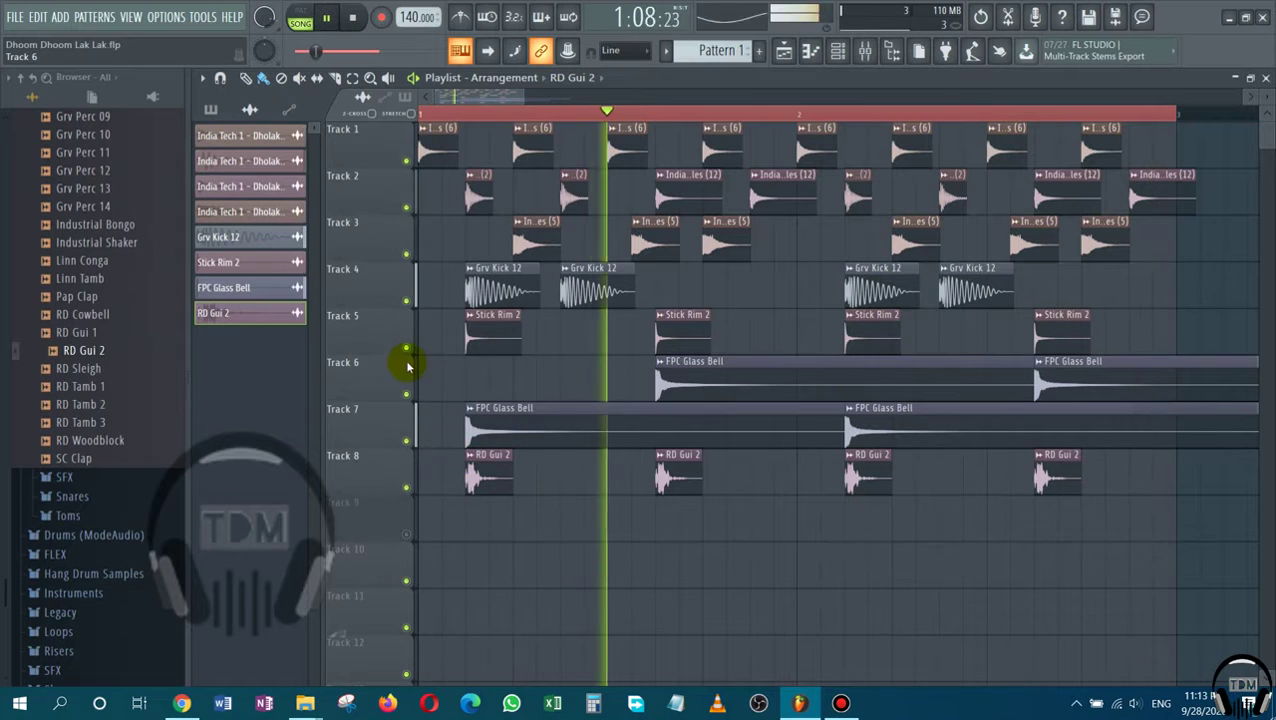
Mute both FPC Glass Bell tracks (7 and 6), the Grv Kick 12 on Track 4 and the Stick Rim 2 on Track 5.
click(407, 441)
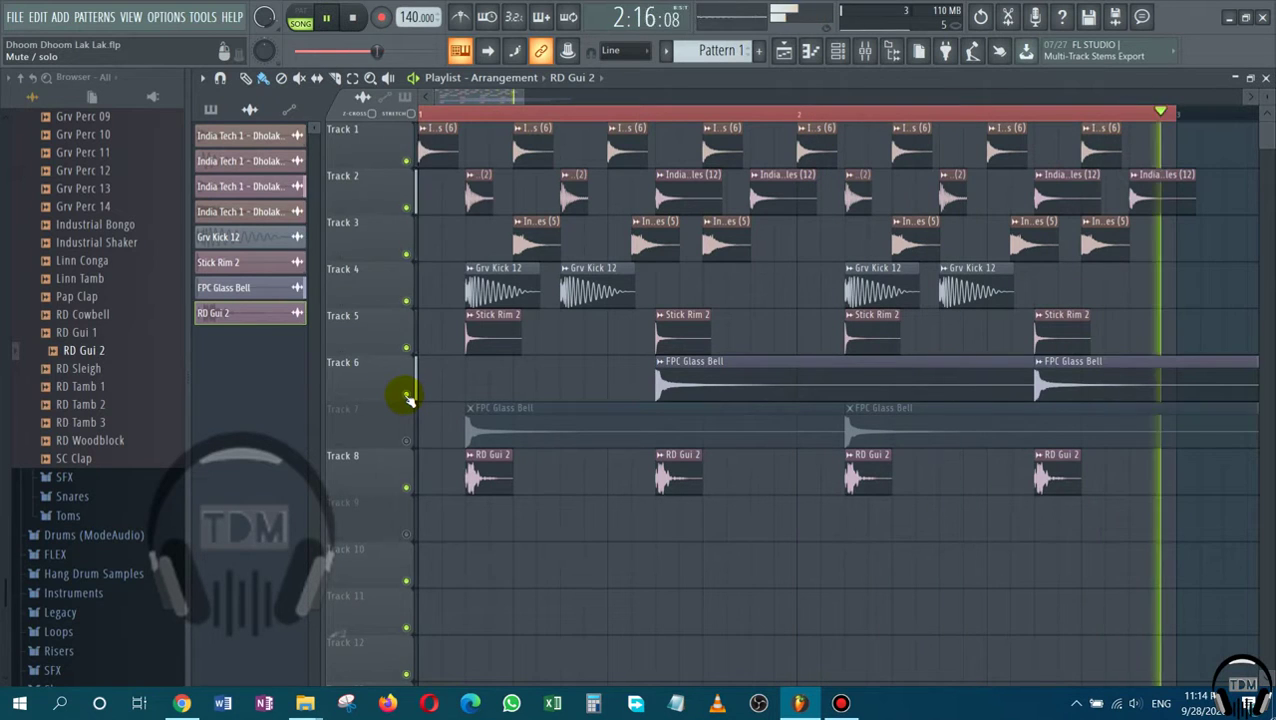
click(407, 395)
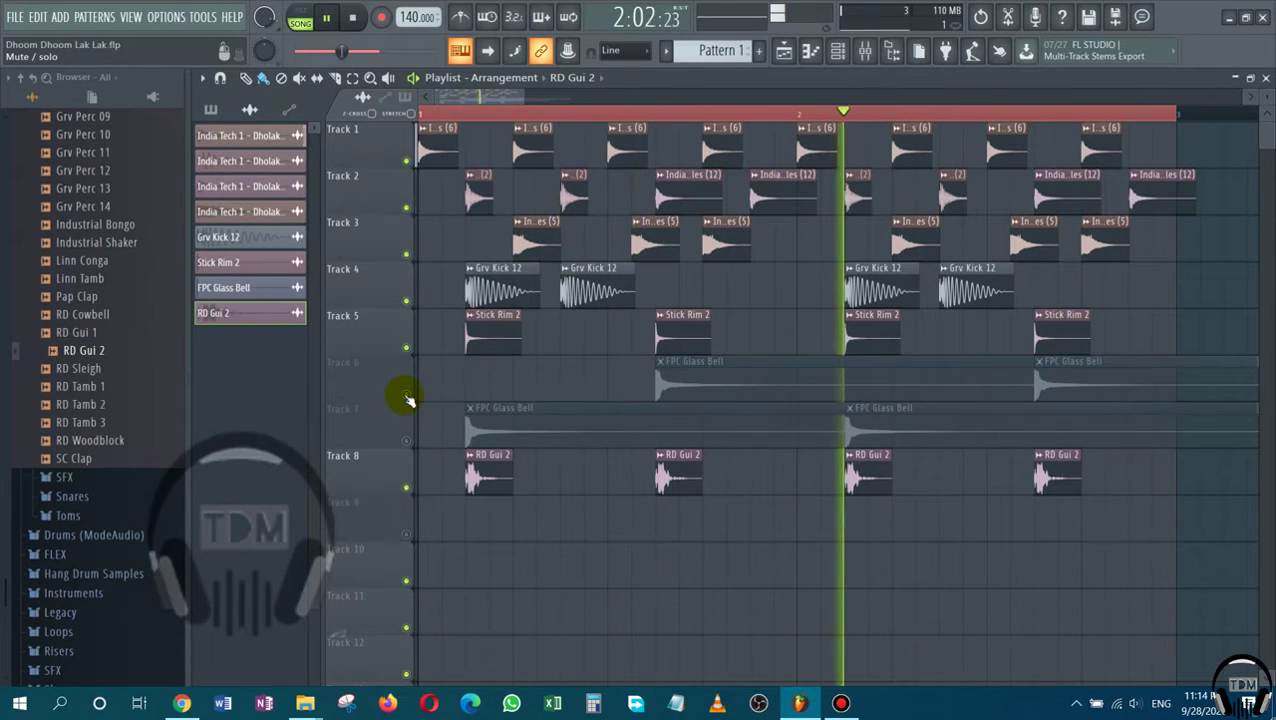
click(407, 301)
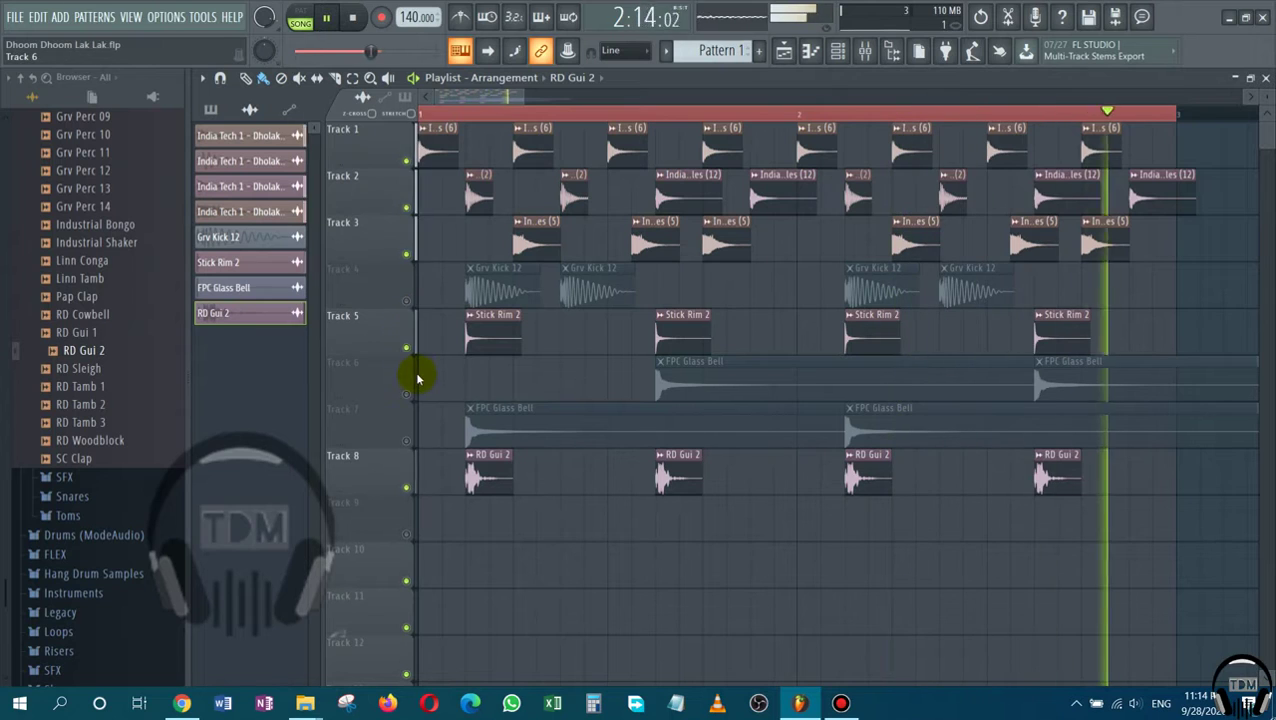
click(407, 348)
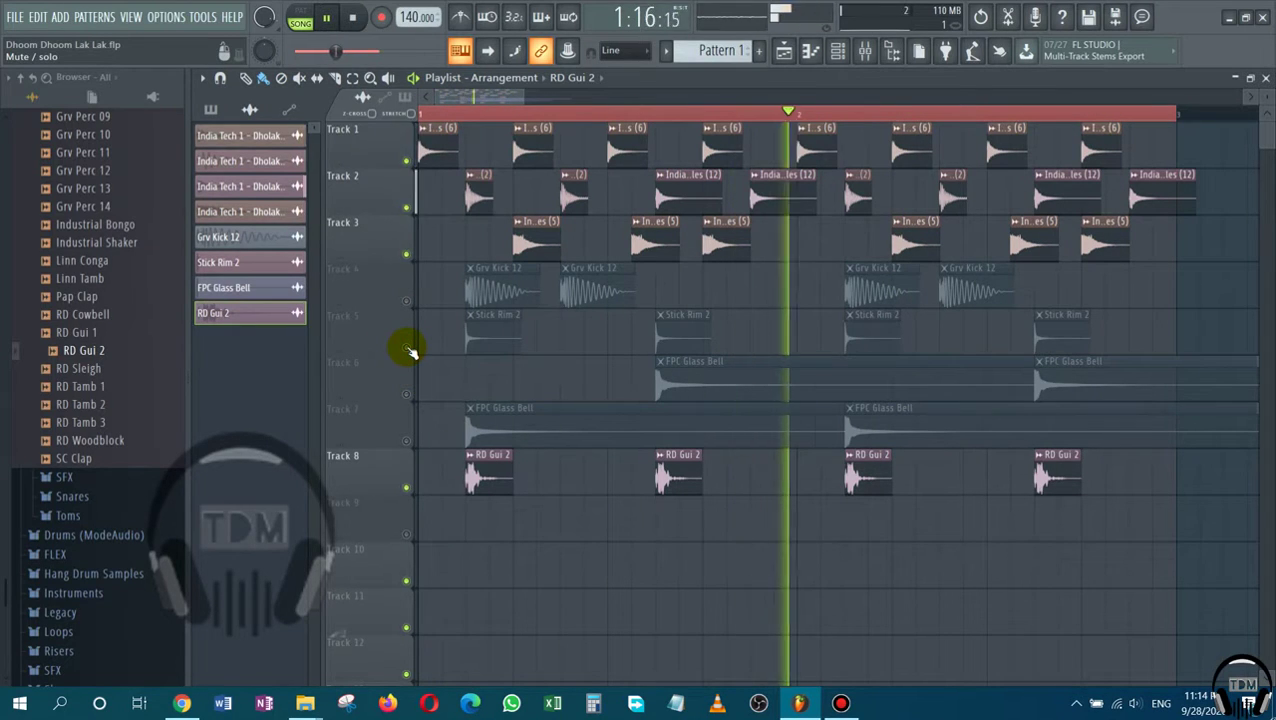
Mute the RD Gui 2 on Track 8 and the dholak samples on Track 3.
click(406, 488)
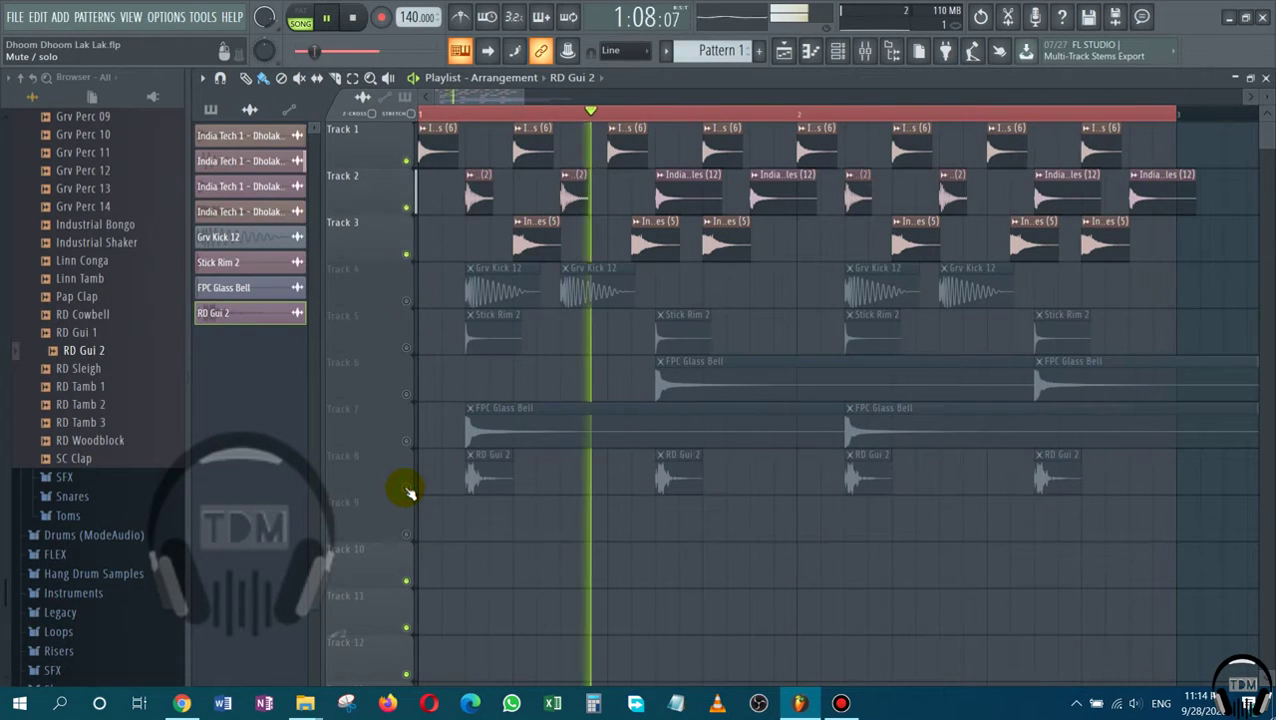
click(407, 255)
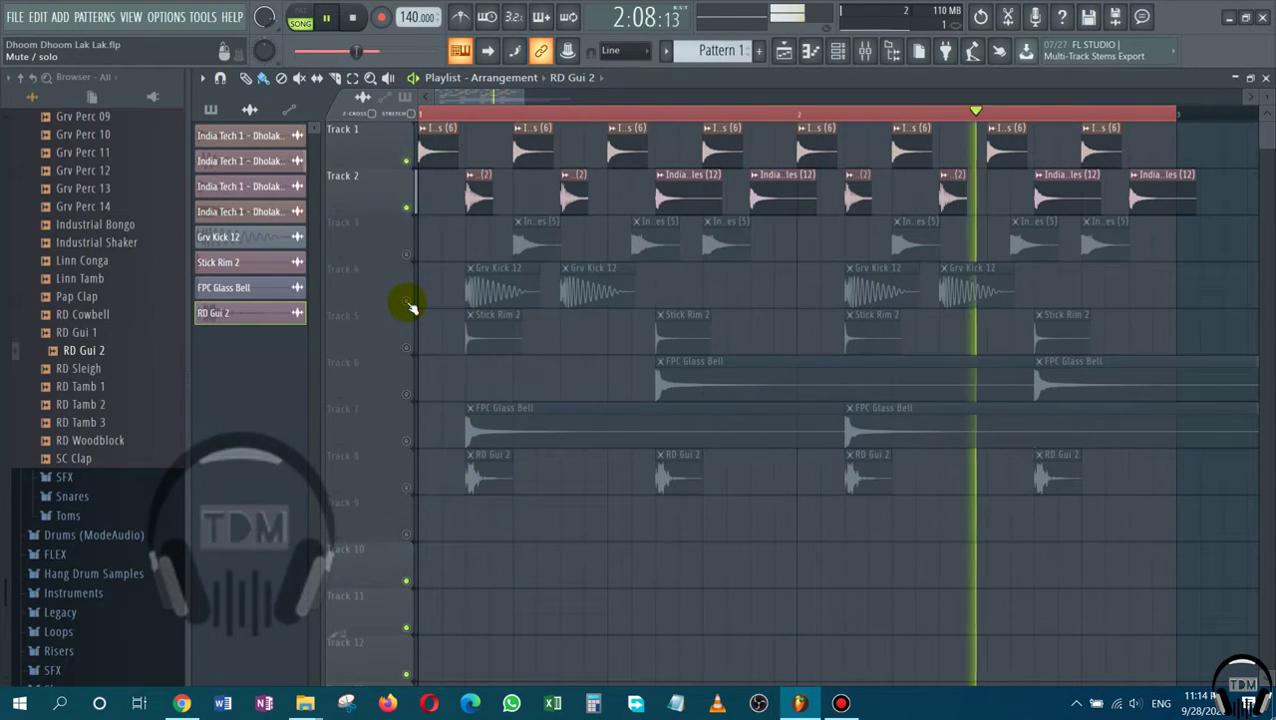
Unmute Tracks 4, 3, 5, 8, 7 and 6 in turn to rebuild the full percussion arrangement layer by layer.
click(407, 302)
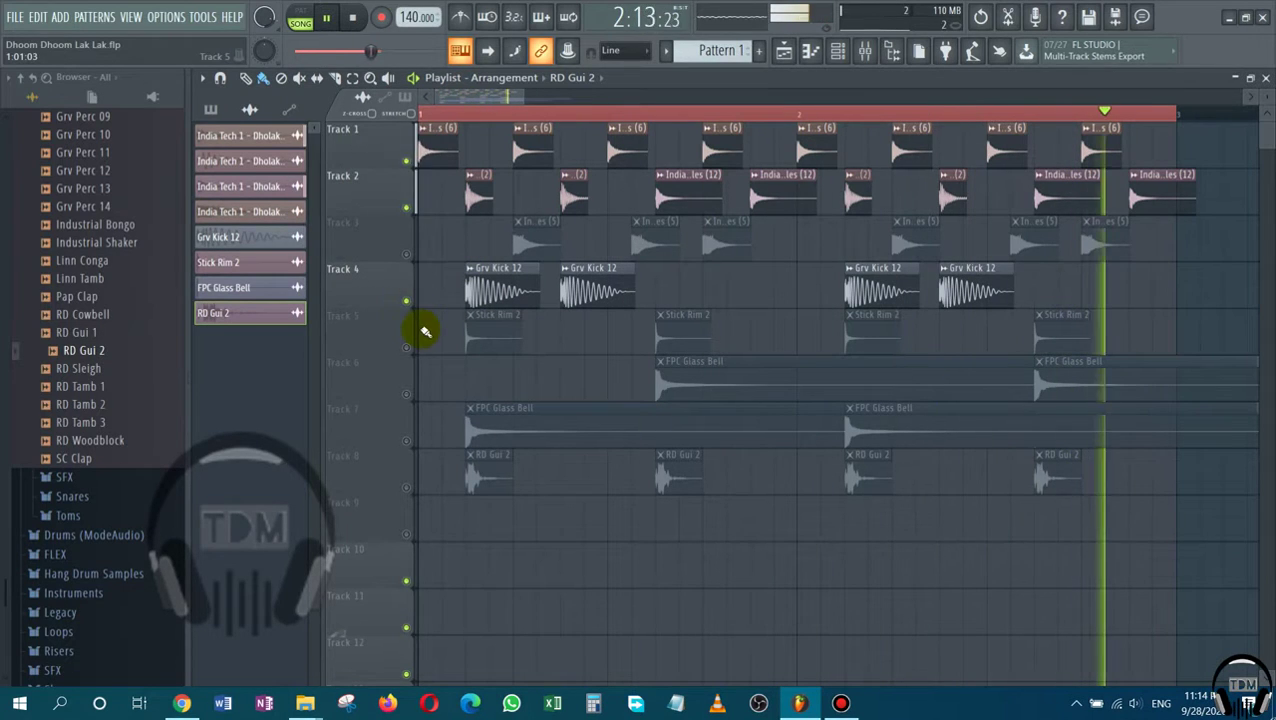
click(407, 255)
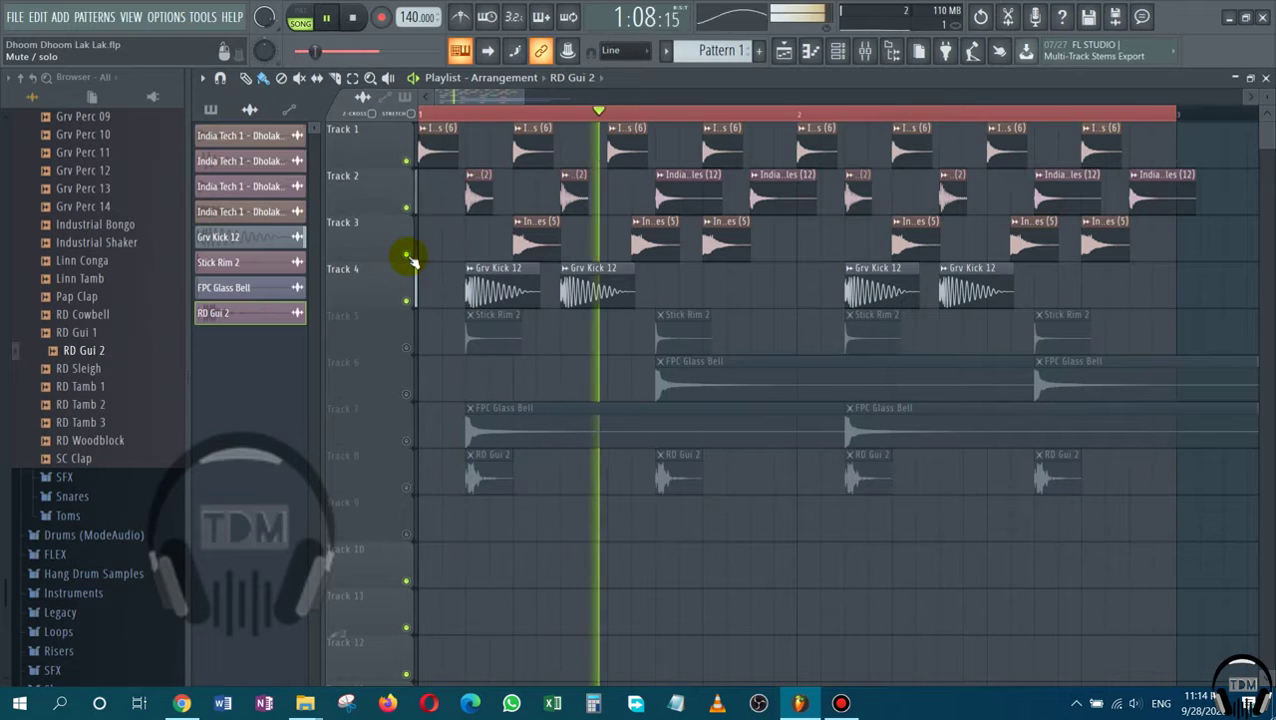
click(408, 348)
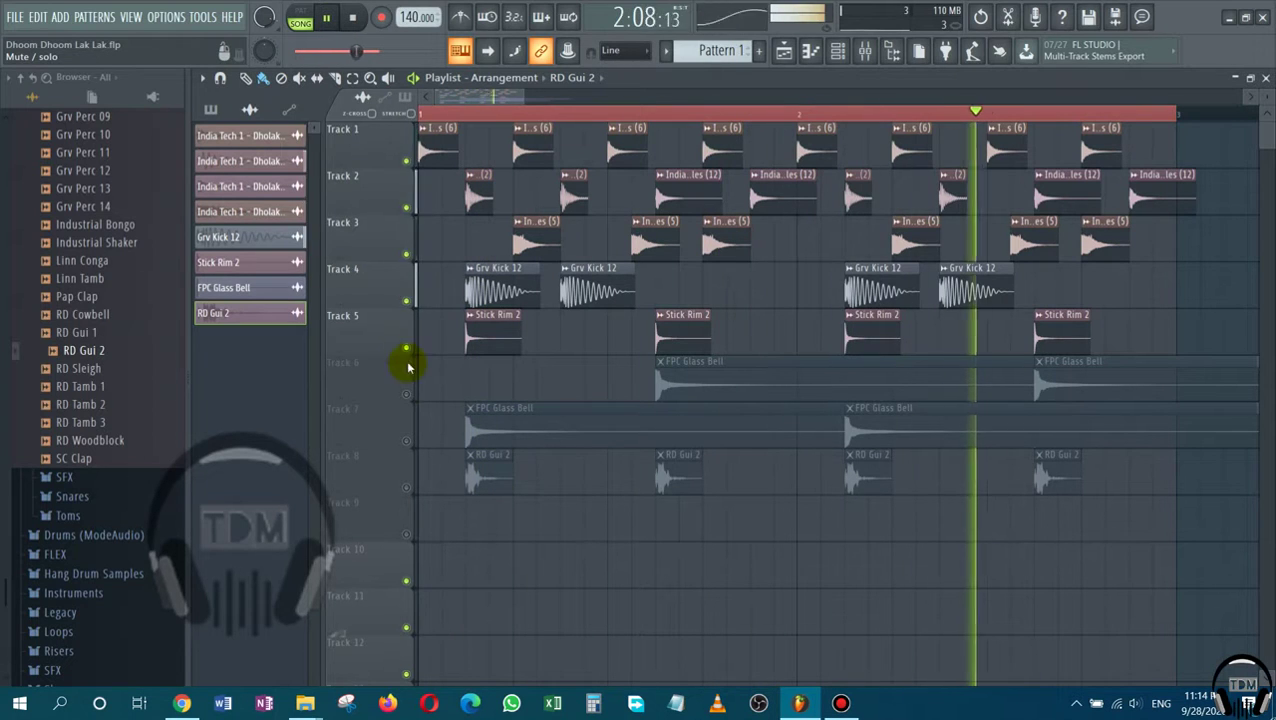
click(407, 489)
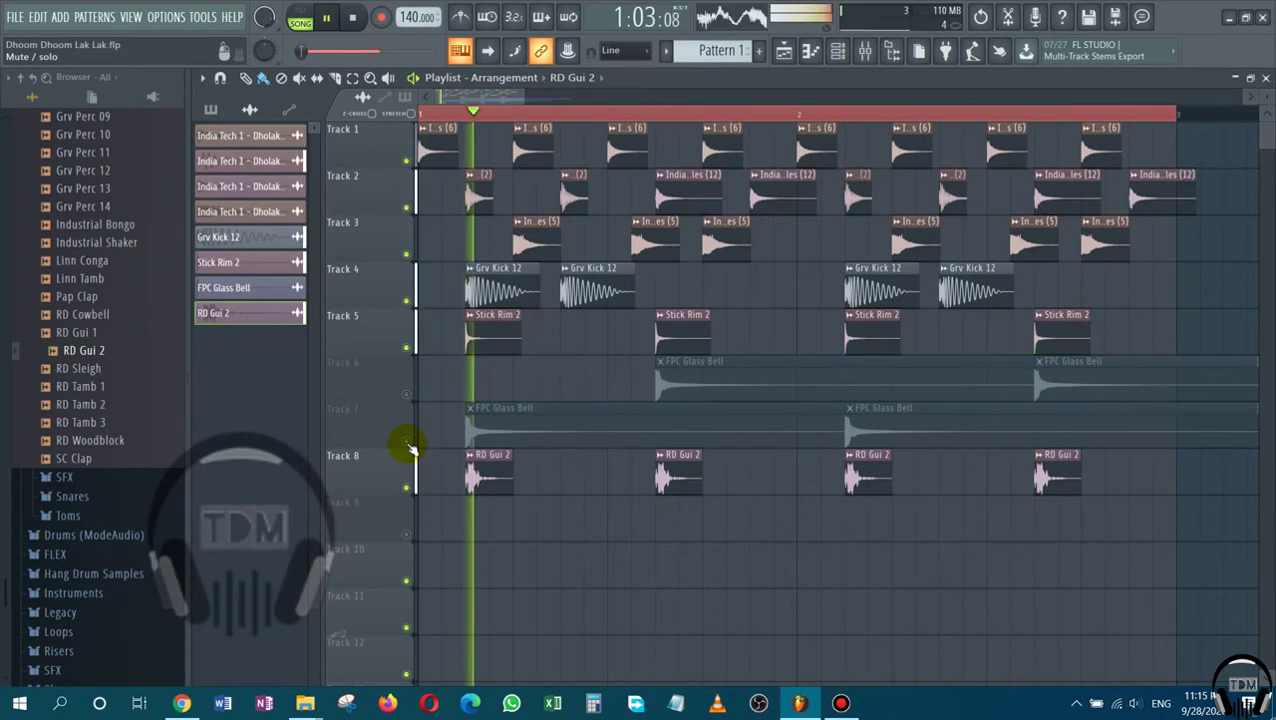
click(407, 442)
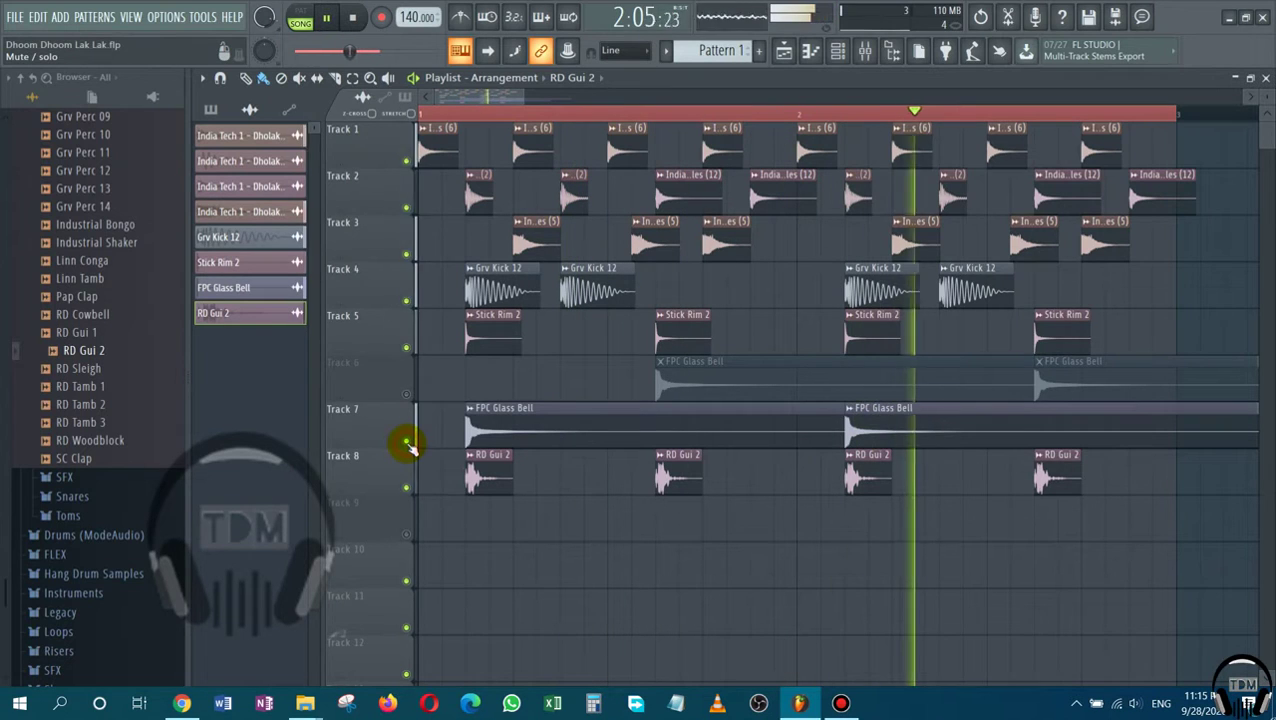
click(407, 394)
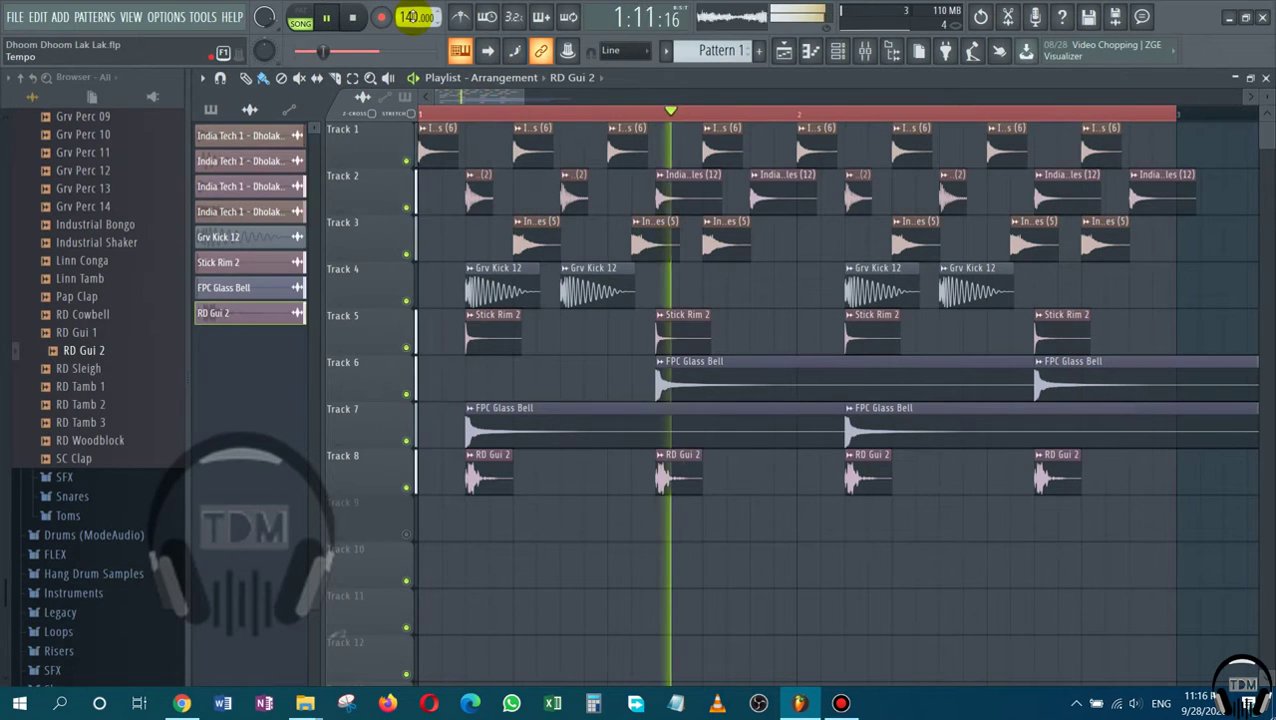
Raise the project tempo gradually to 229 BPM while the loop plays.
scroll(411, 17, up, 5)
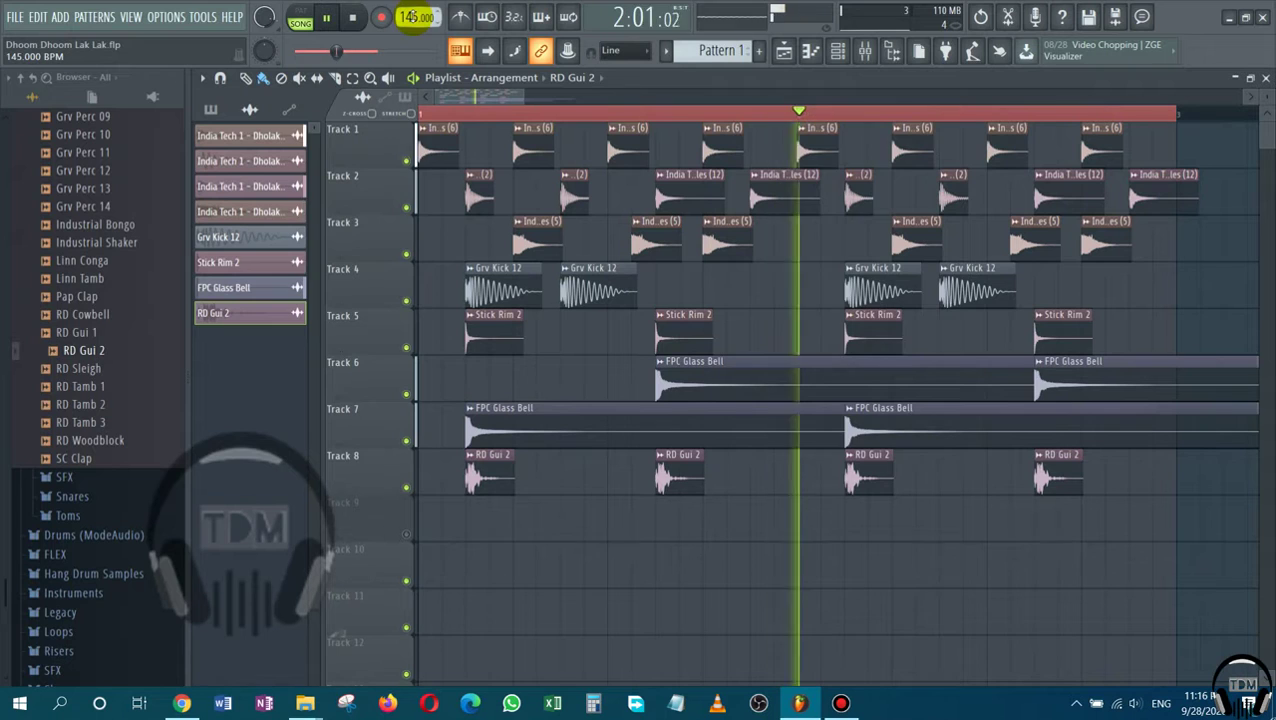
scroll(411, 17, up, 1)
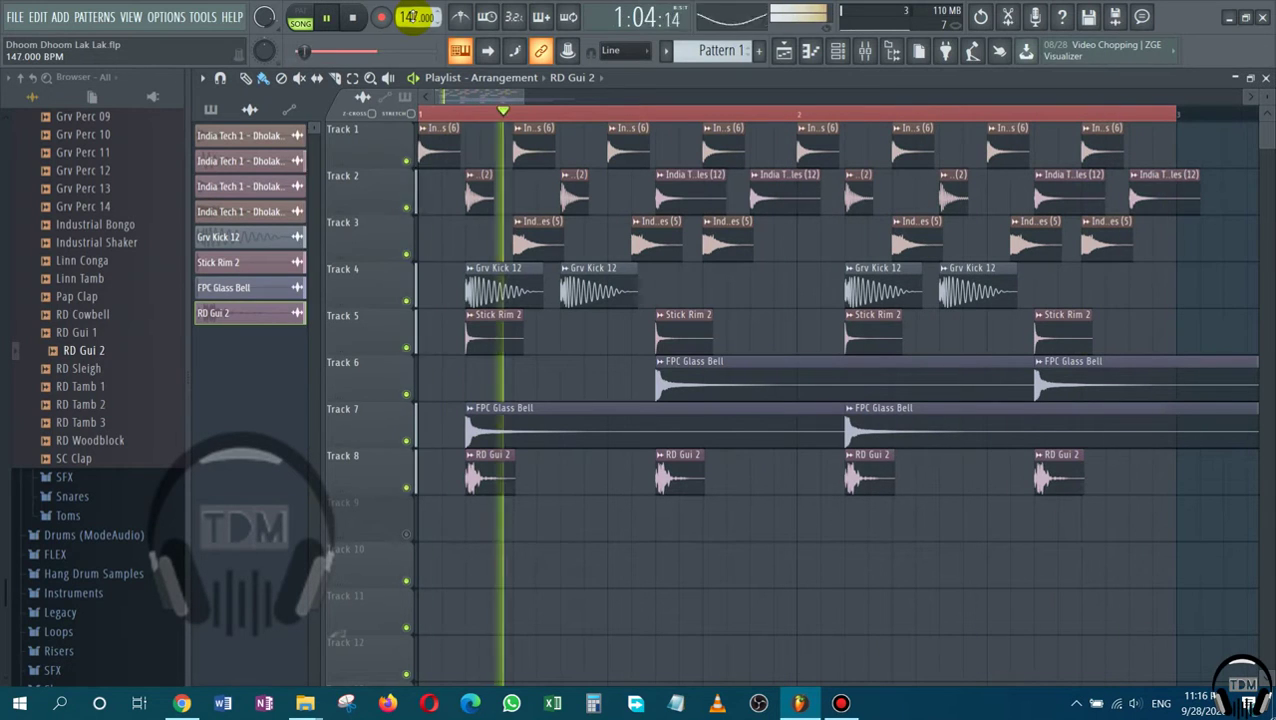
scroll(411, 17, up, 1)
scroll(411, 17, up, 1)
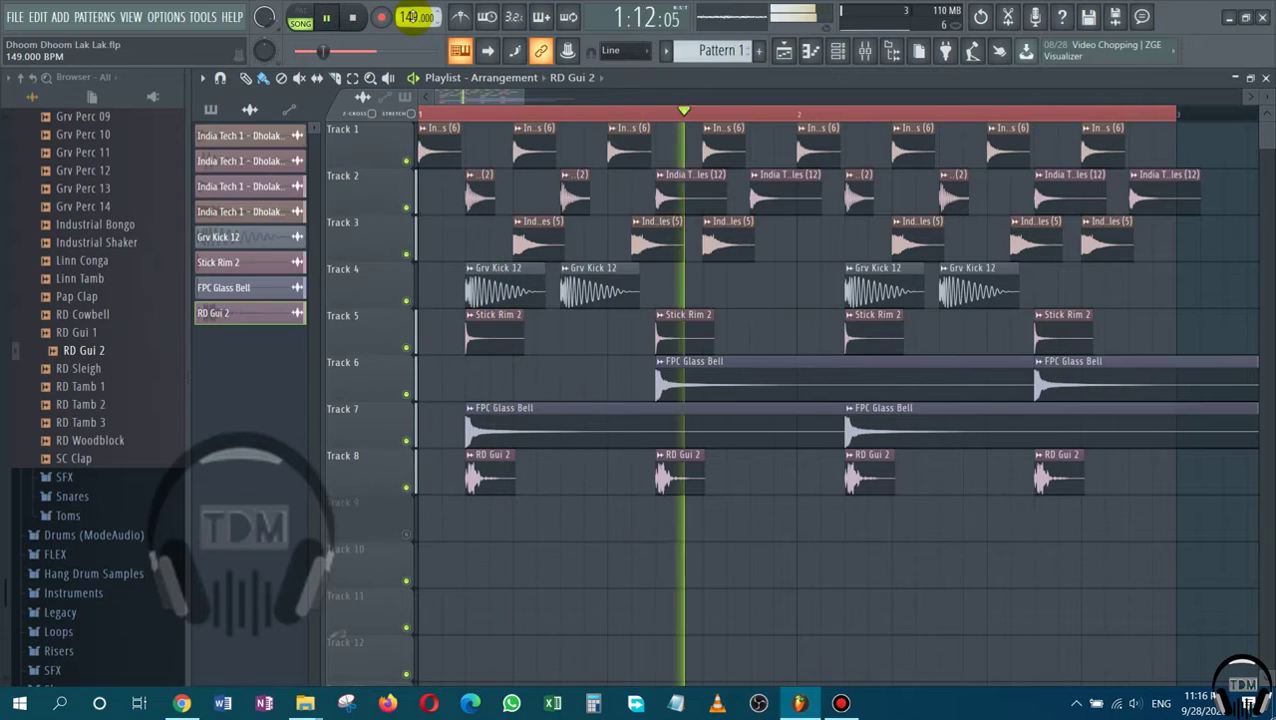
scroll(411, 17, up, 2)
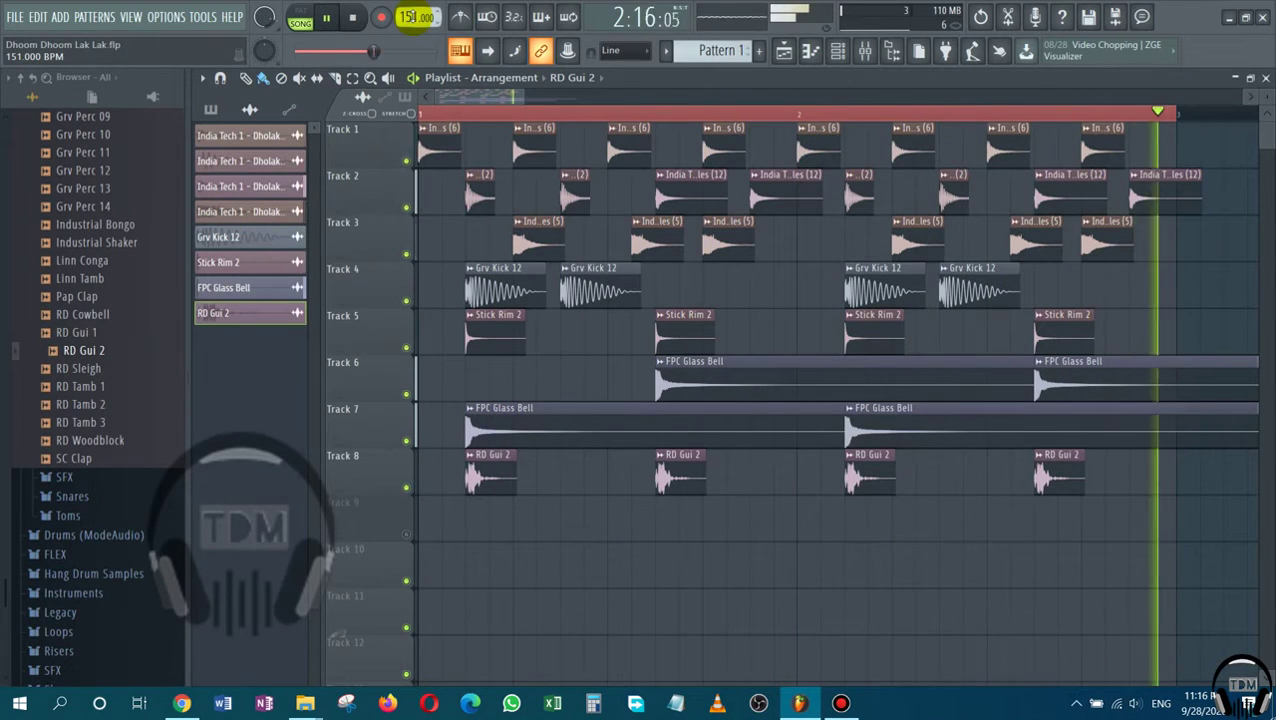
scroll(411, 17, up, 1)
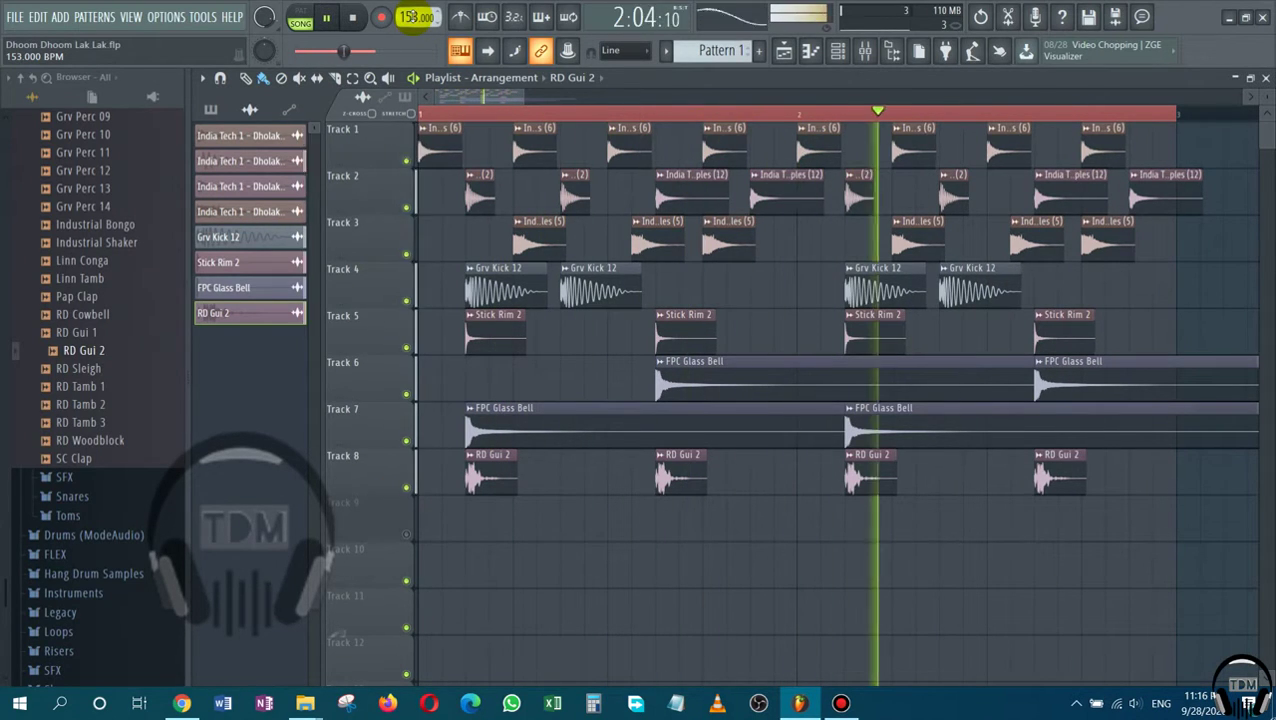
scroll(411, 17, up, 2)
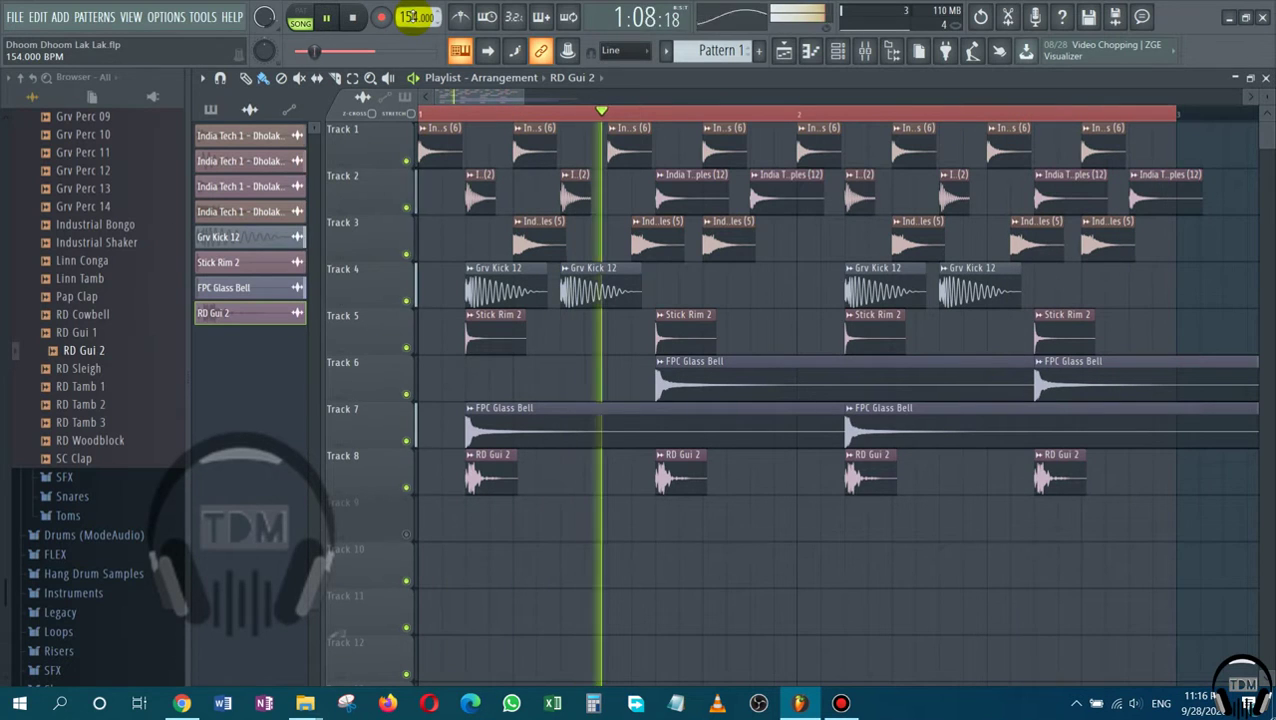
scroll(411, 17, up, 2)
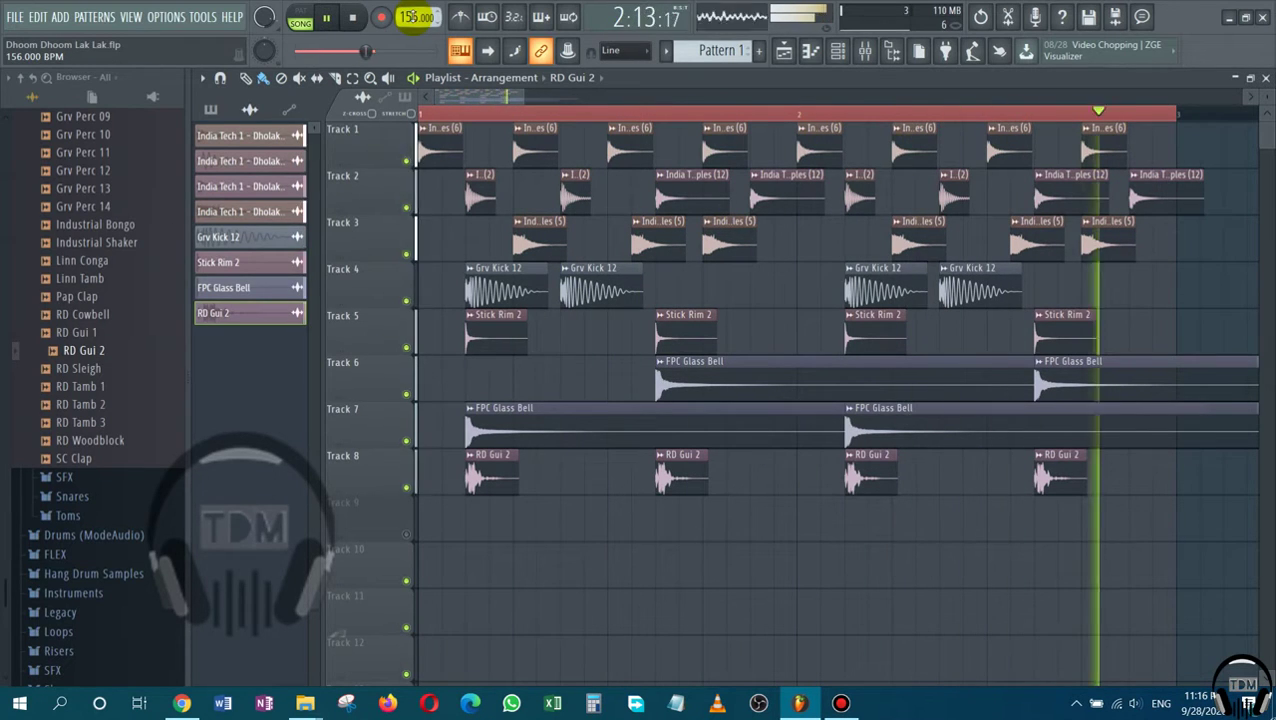
scroll(410, 17, up, 3)
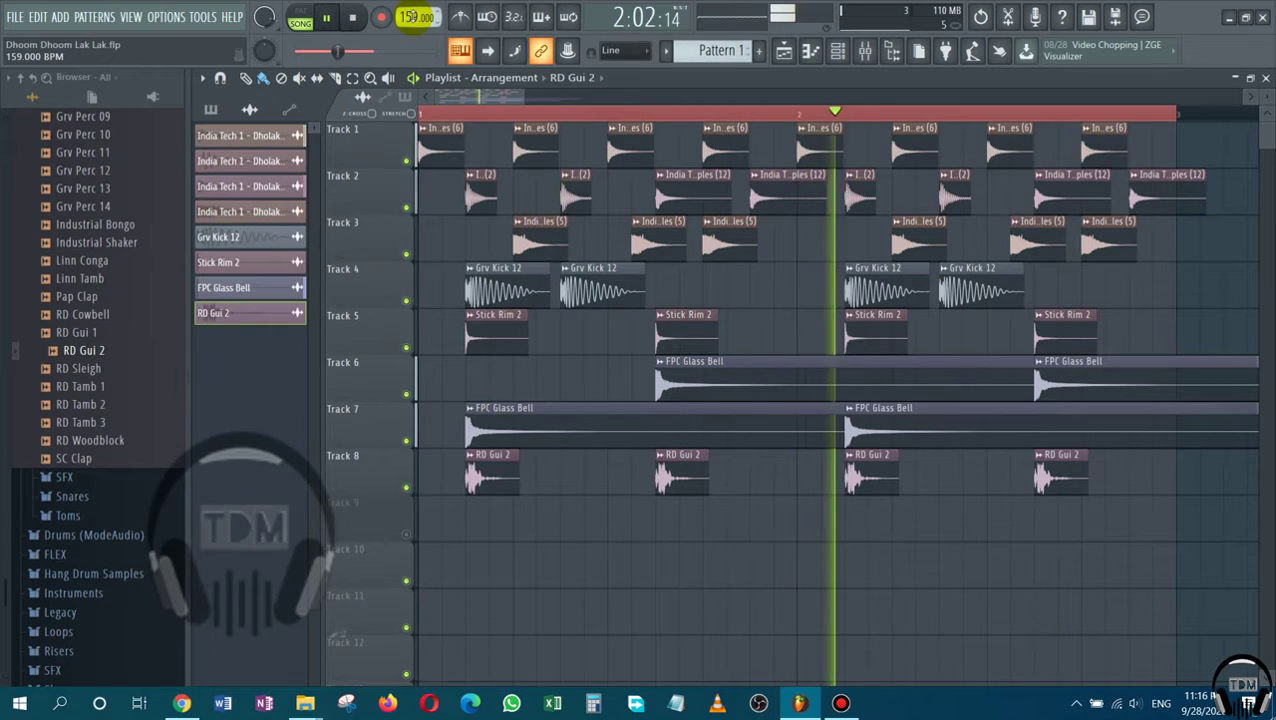
scroll(410, 17, up, 3)
scroll(410, 17, up, 1)
scroll(410, 17, up, 4)
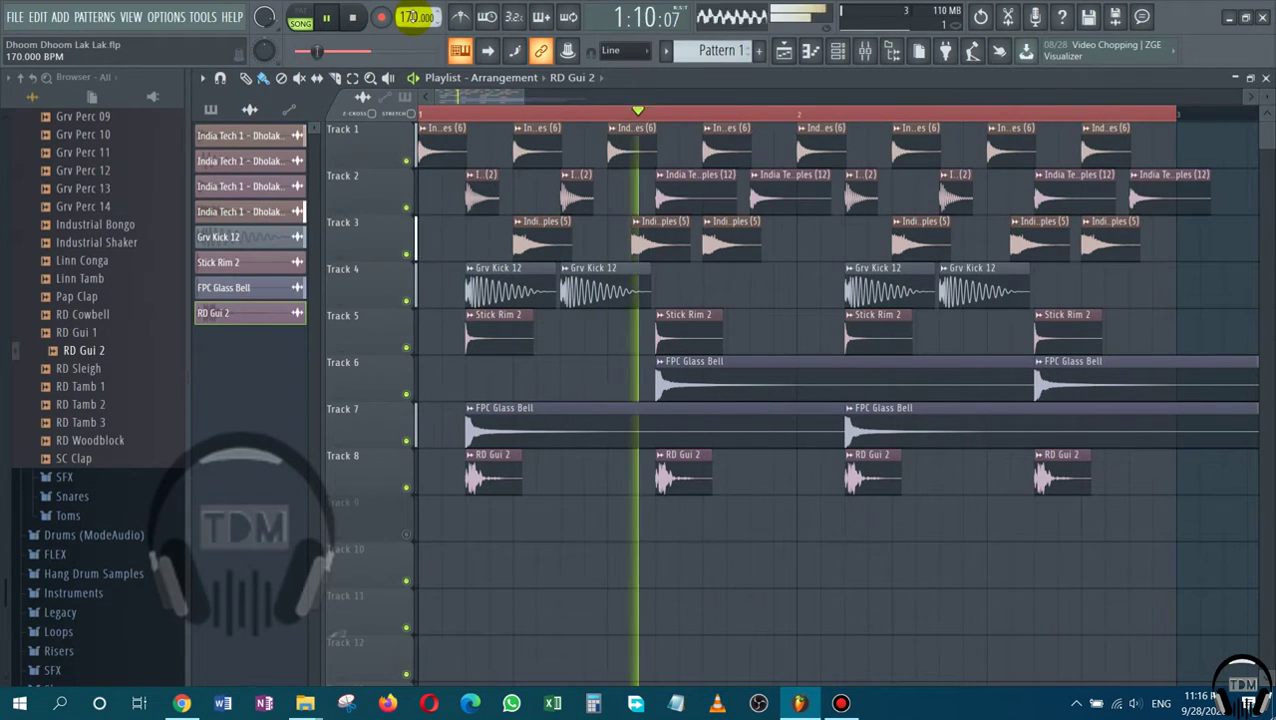
scroll(410, 17, up, 1)
scroll(410, 17, up, 3)
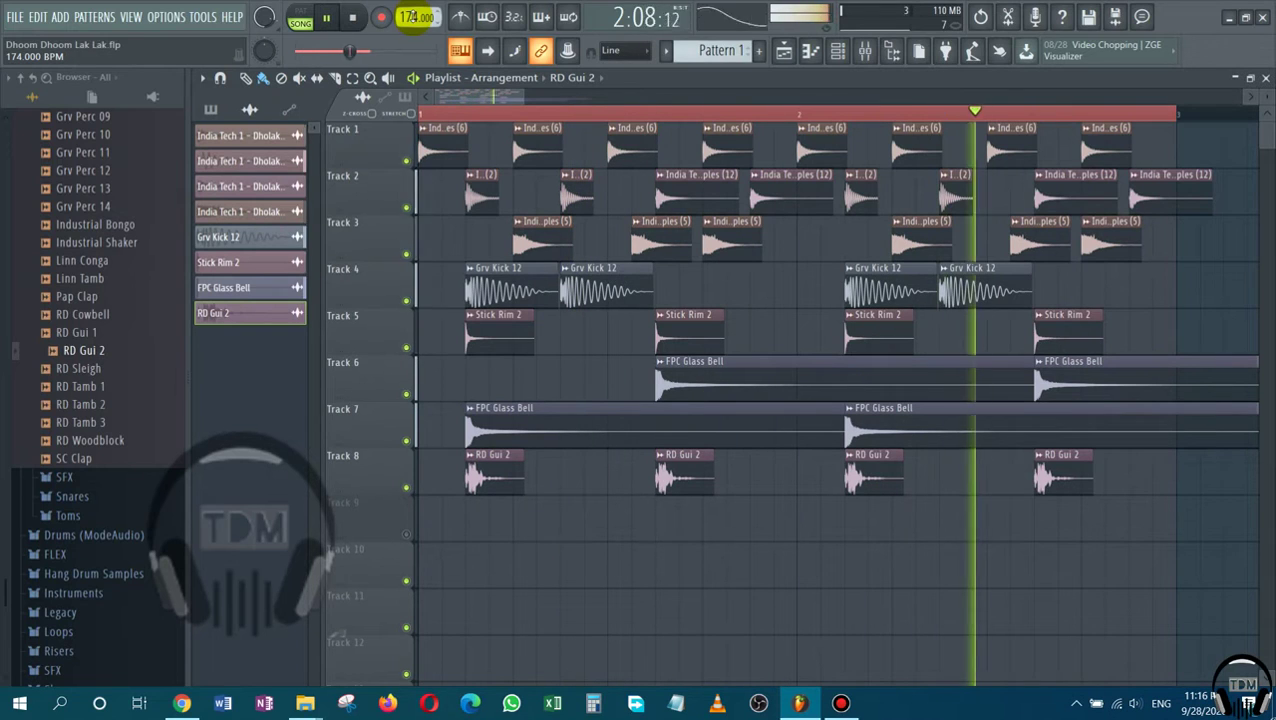
scroll(410, 17, up, 2)
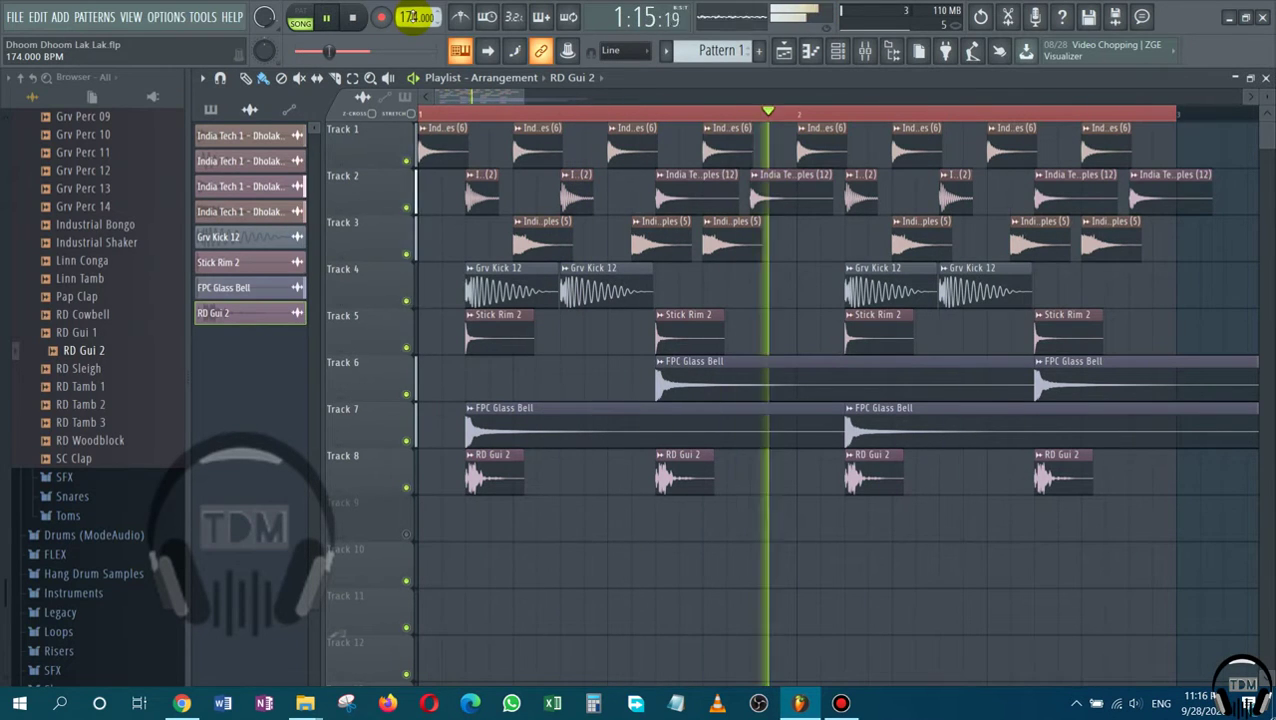
scroll(410, 17, up, 2)
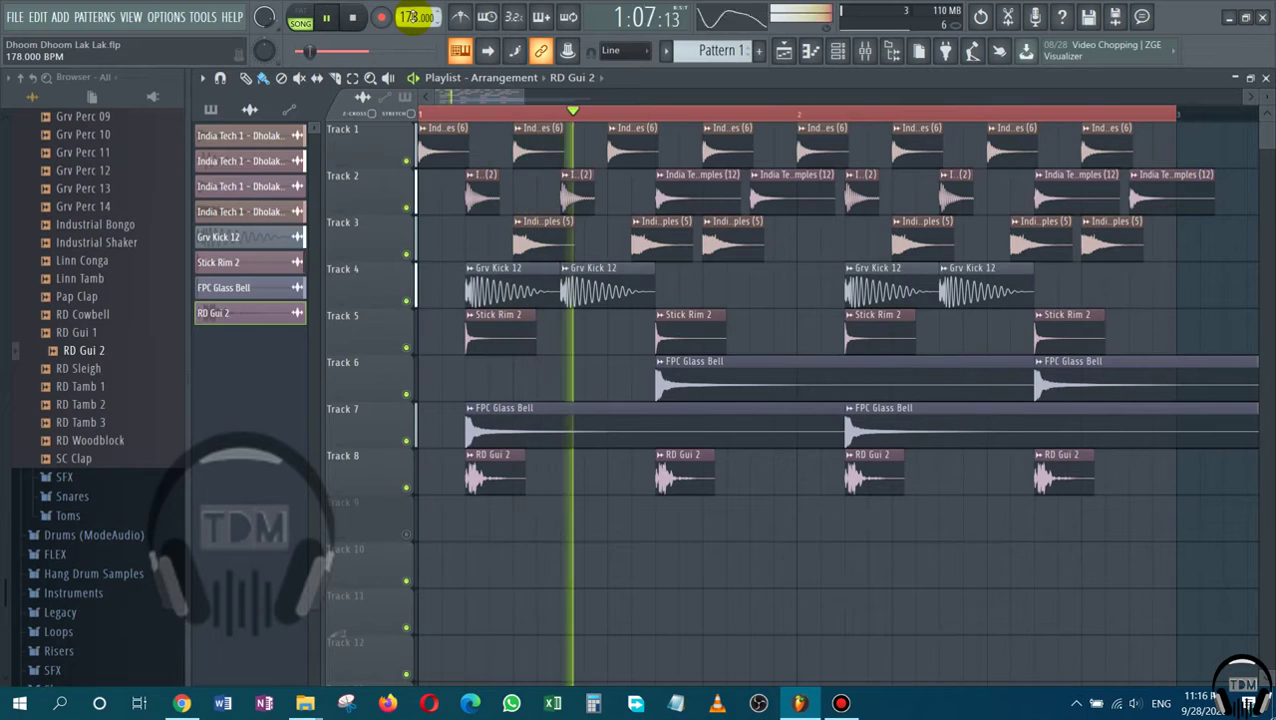
scroll(410, 17, up, 1)
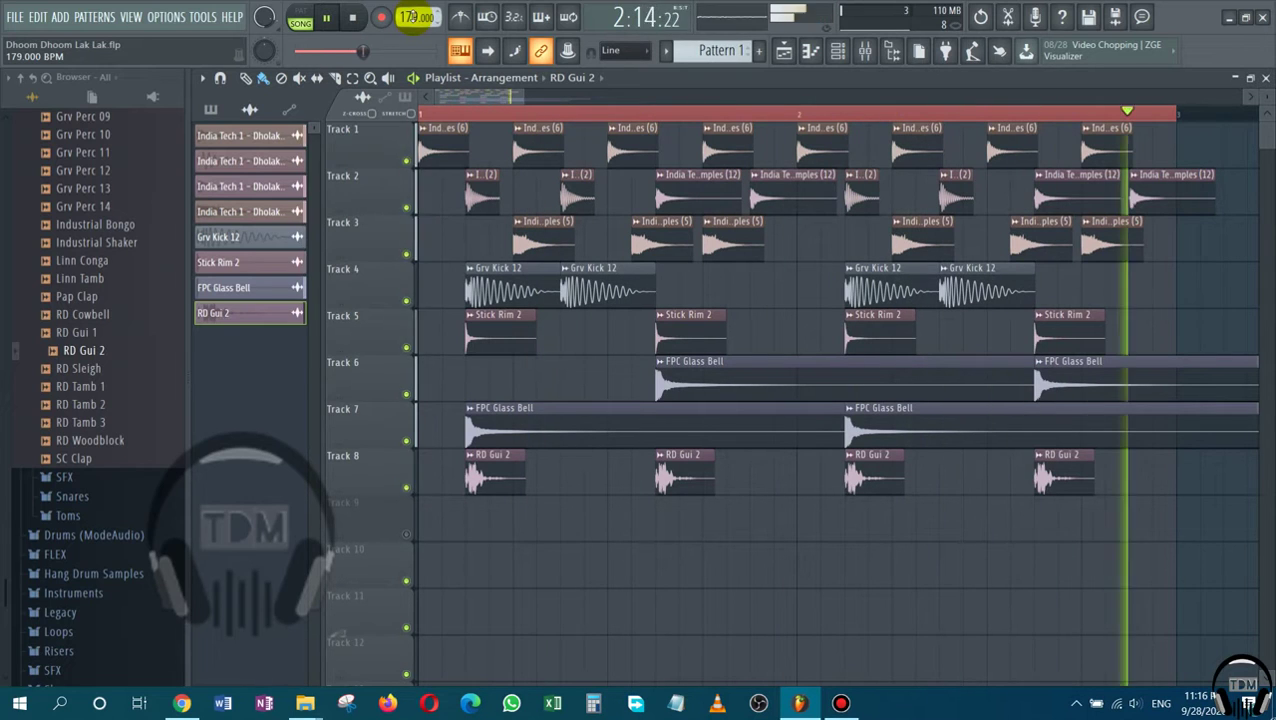
scroll(410, 17, up, 1)
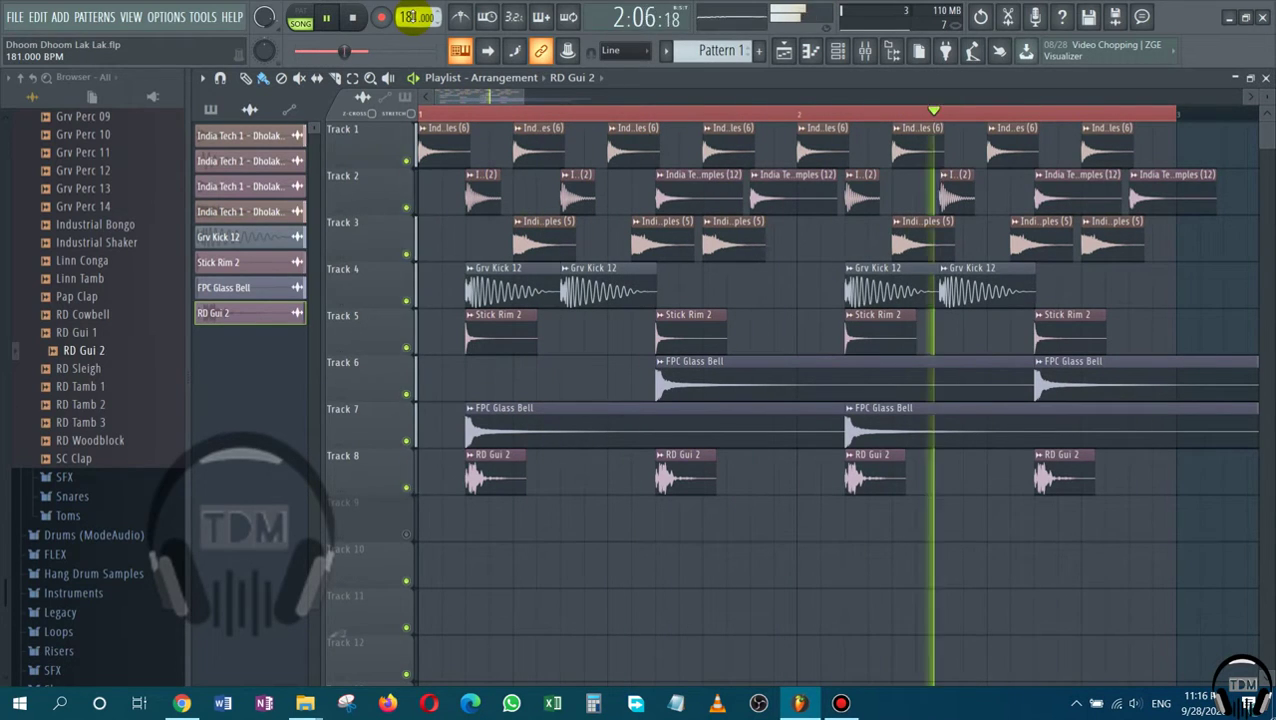
scroll(410, 17, up, 1)
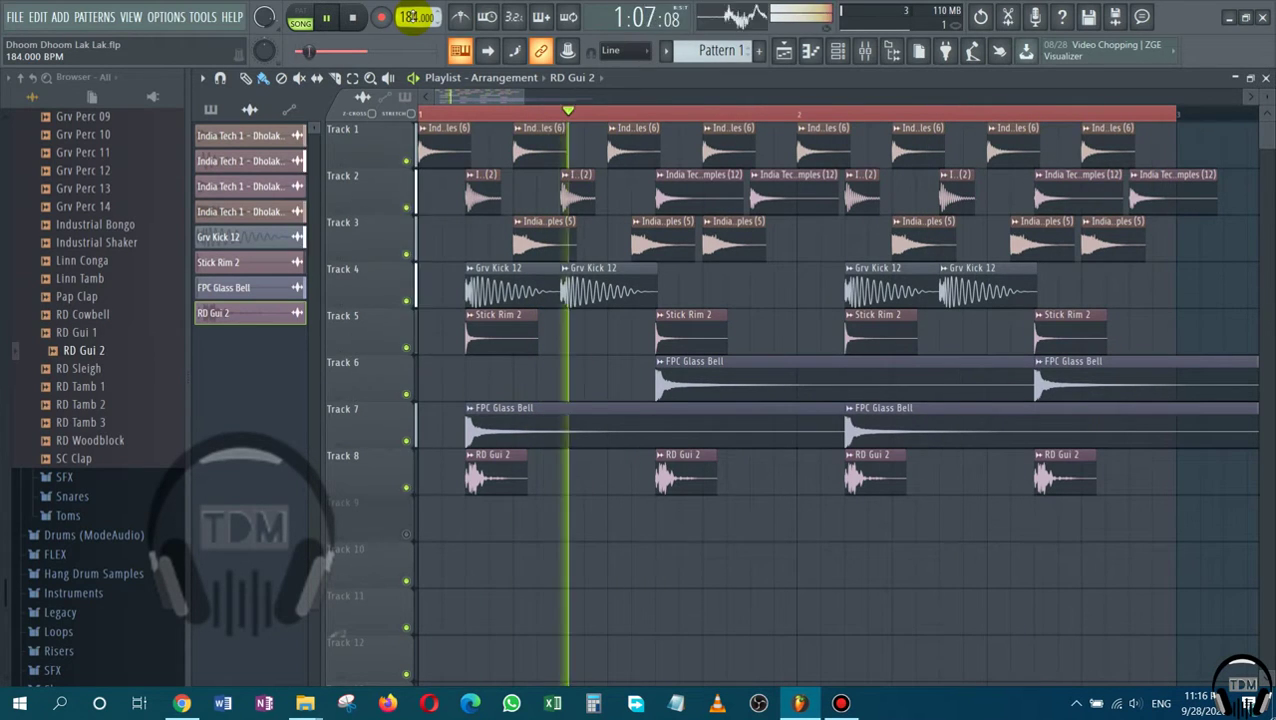
scroll(410, 17, up, 1)
scroll(410, 17, up, 1)
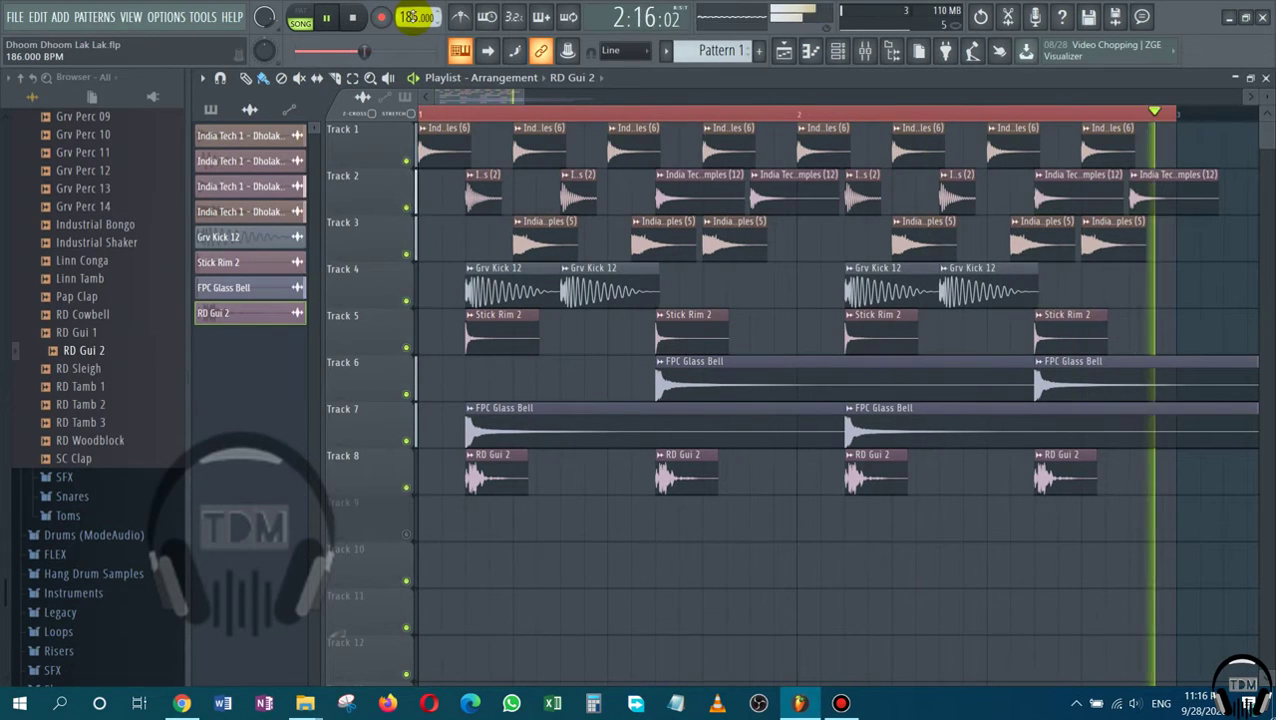
scroll(410, 17, up, 1)
scroll(412, 17, up, 1)
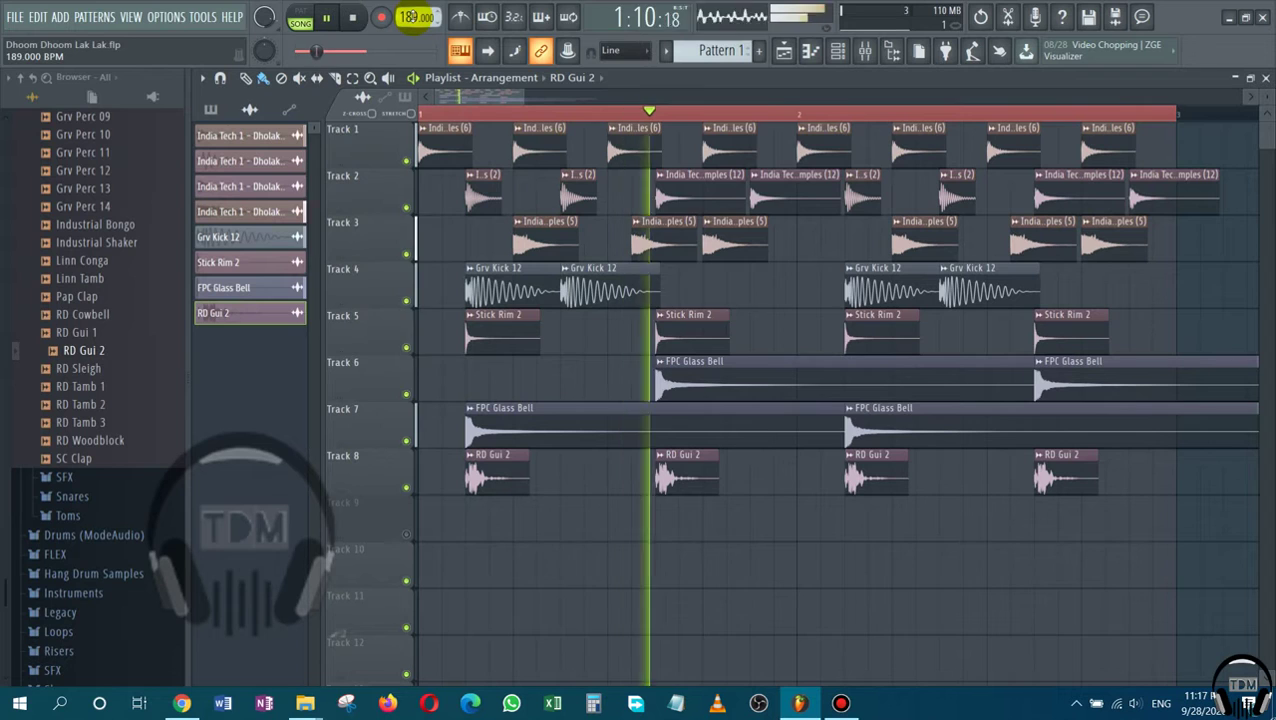
scroll(412, 17, up, 1)
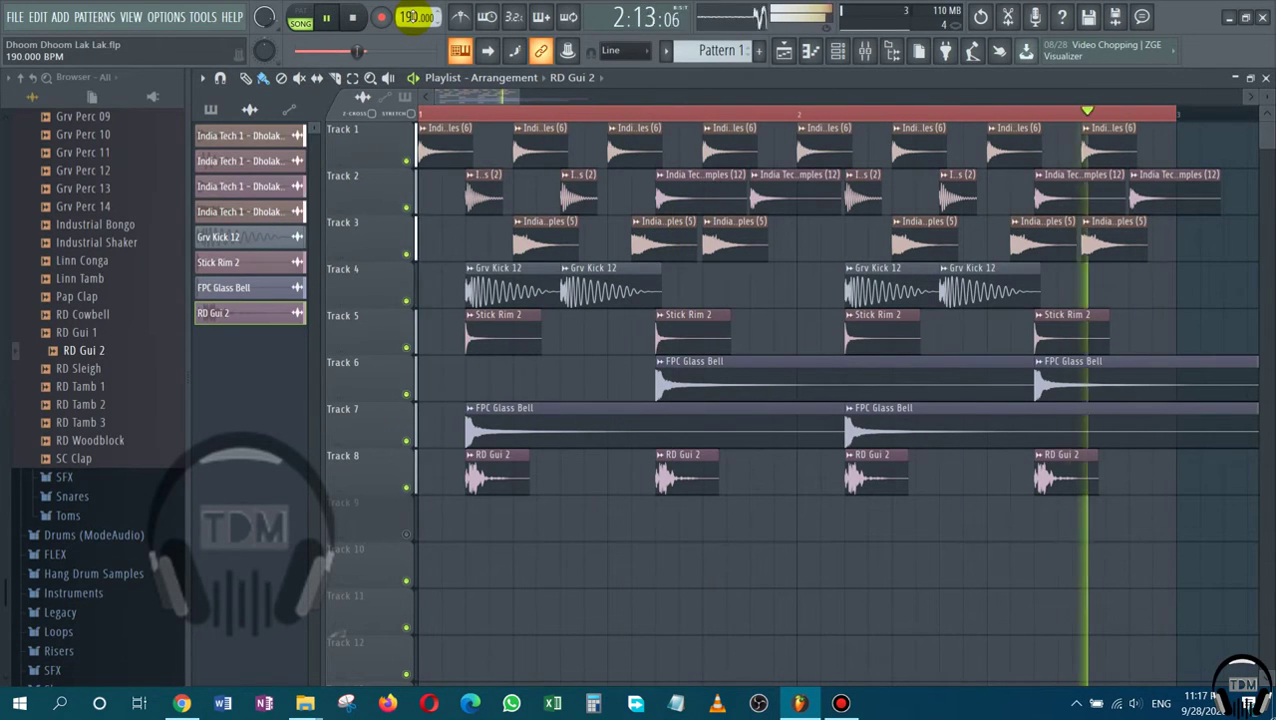
scroll(411, 17, up, 2)
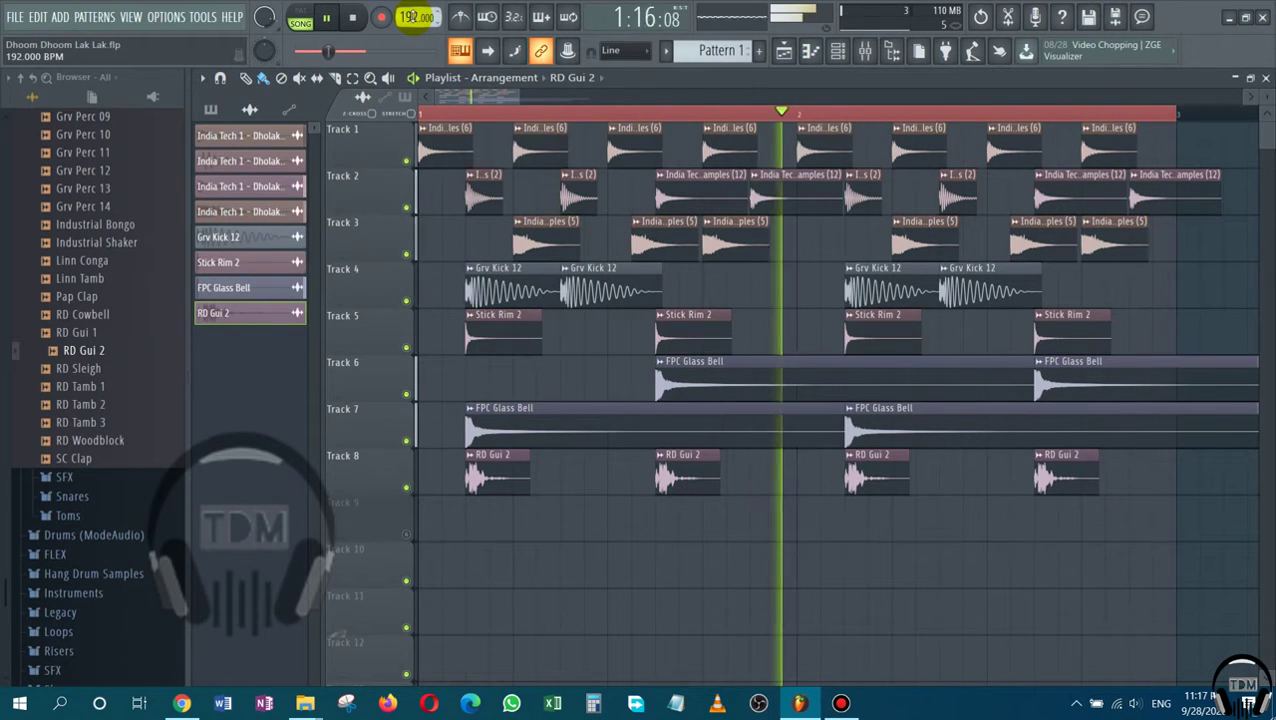
scroll(411, 17, up, 1)
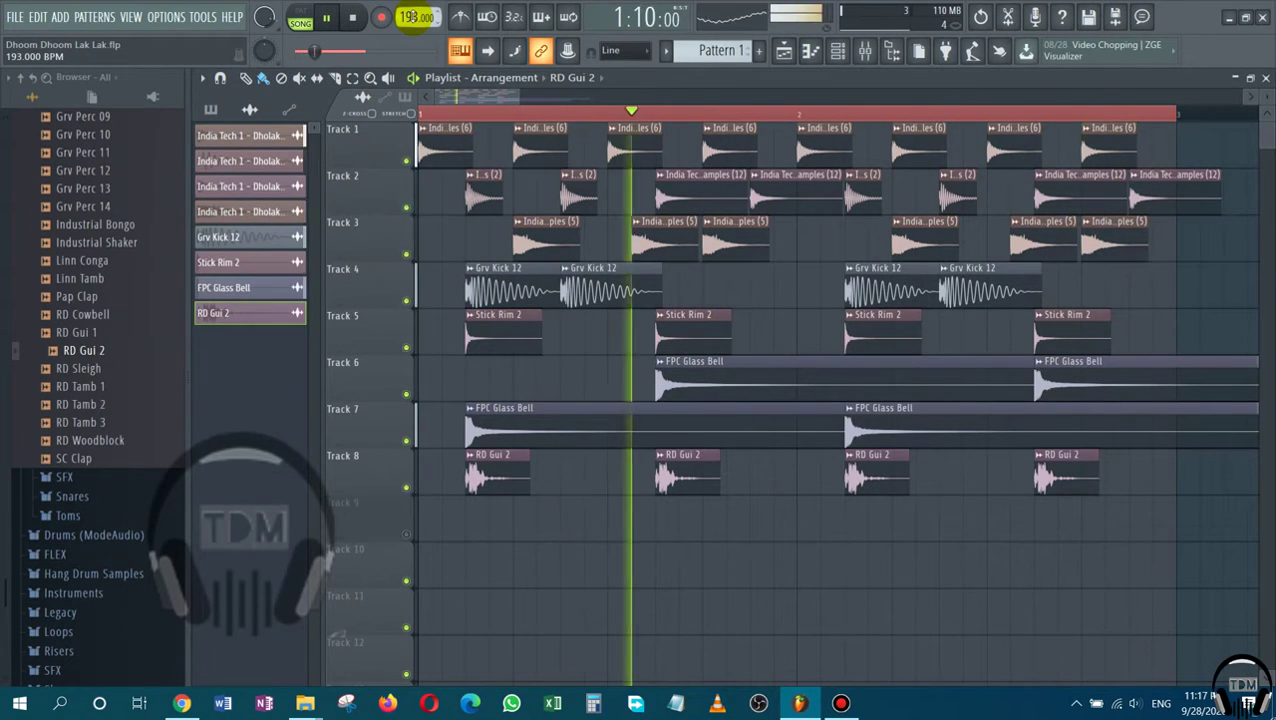
scroll(411, 17, up, 2)
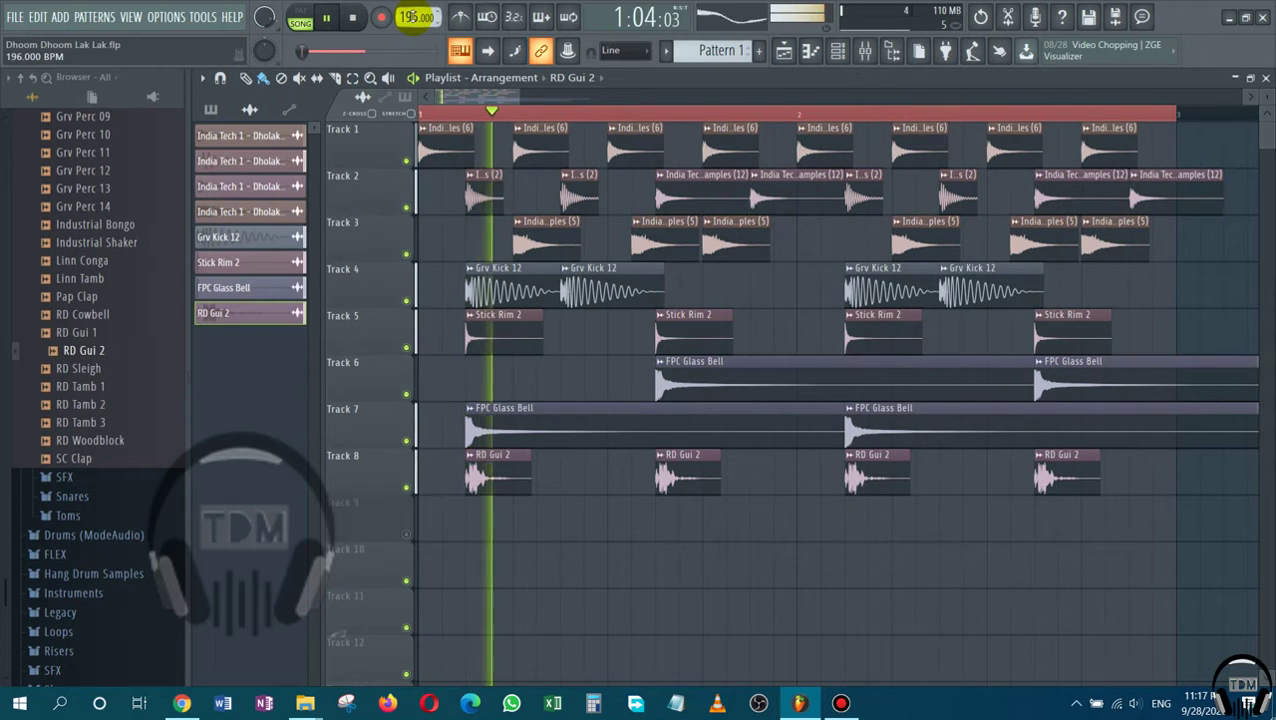
scroll(411, 17, up, 2)
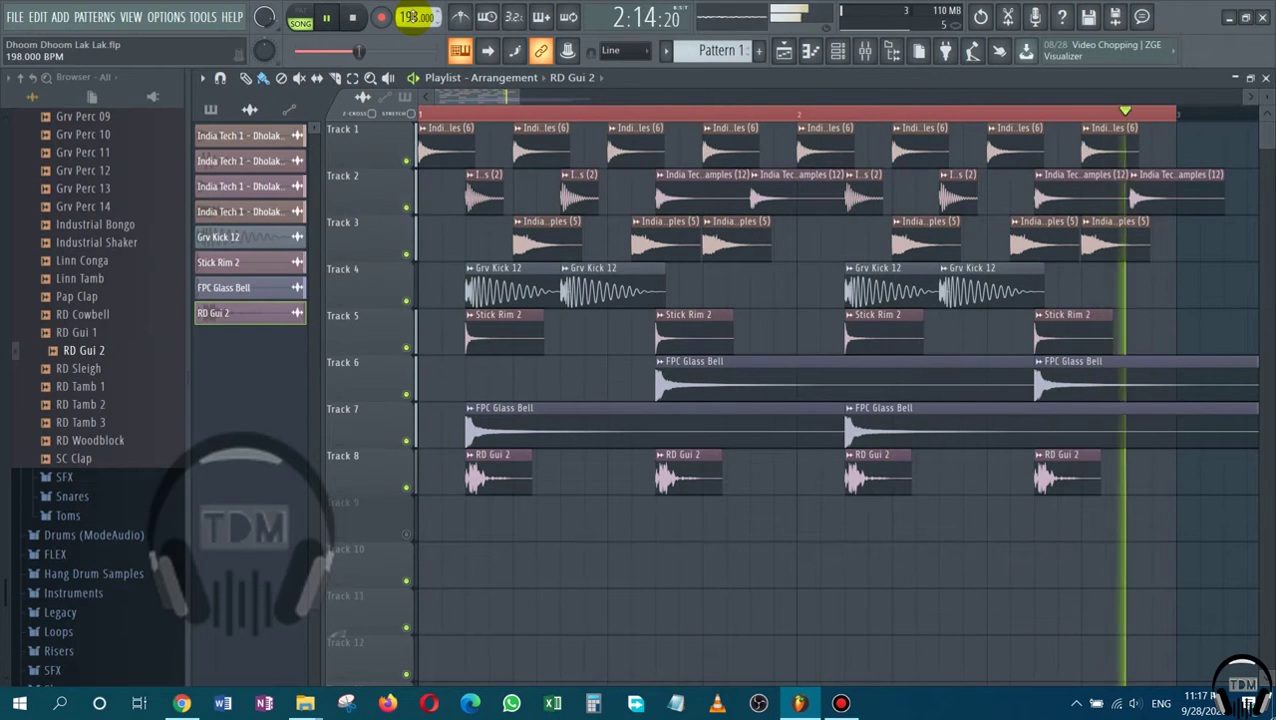
scroll(411, 17, up, 1)
scroll(411, 17, up, 1)
scroll(412, 17, up, 3)
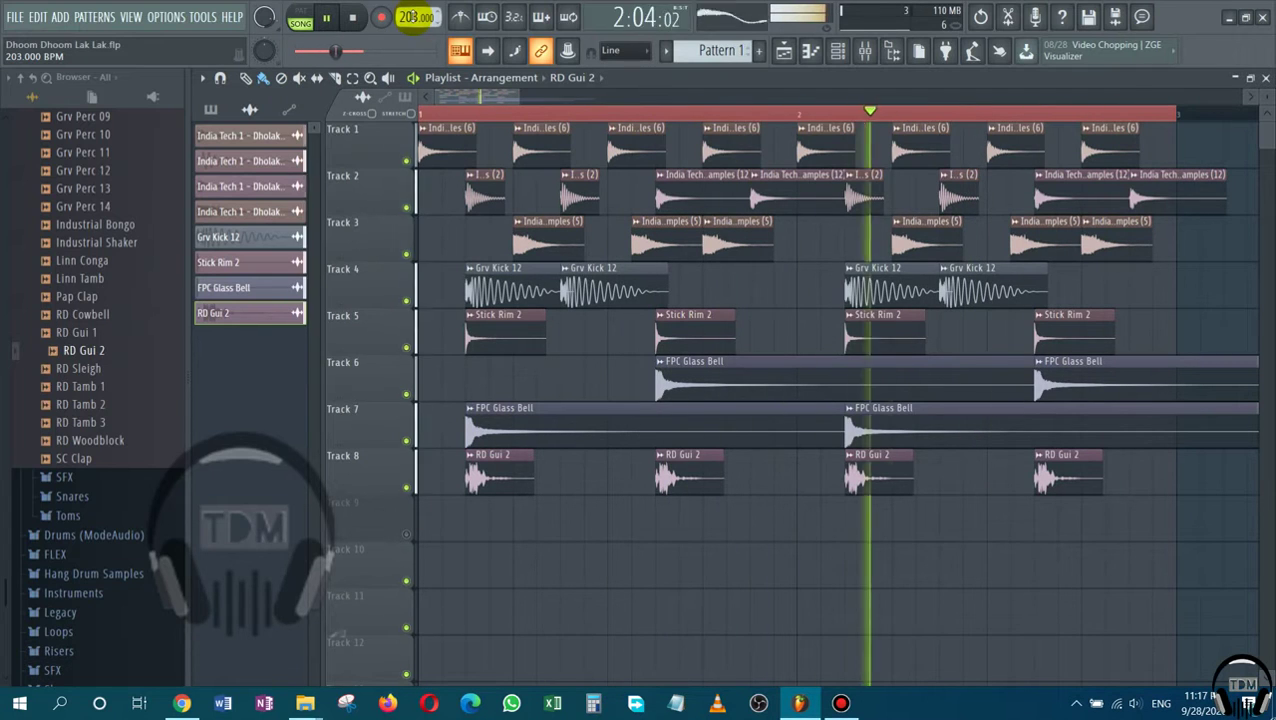
scroll(412, 17, up, 5)
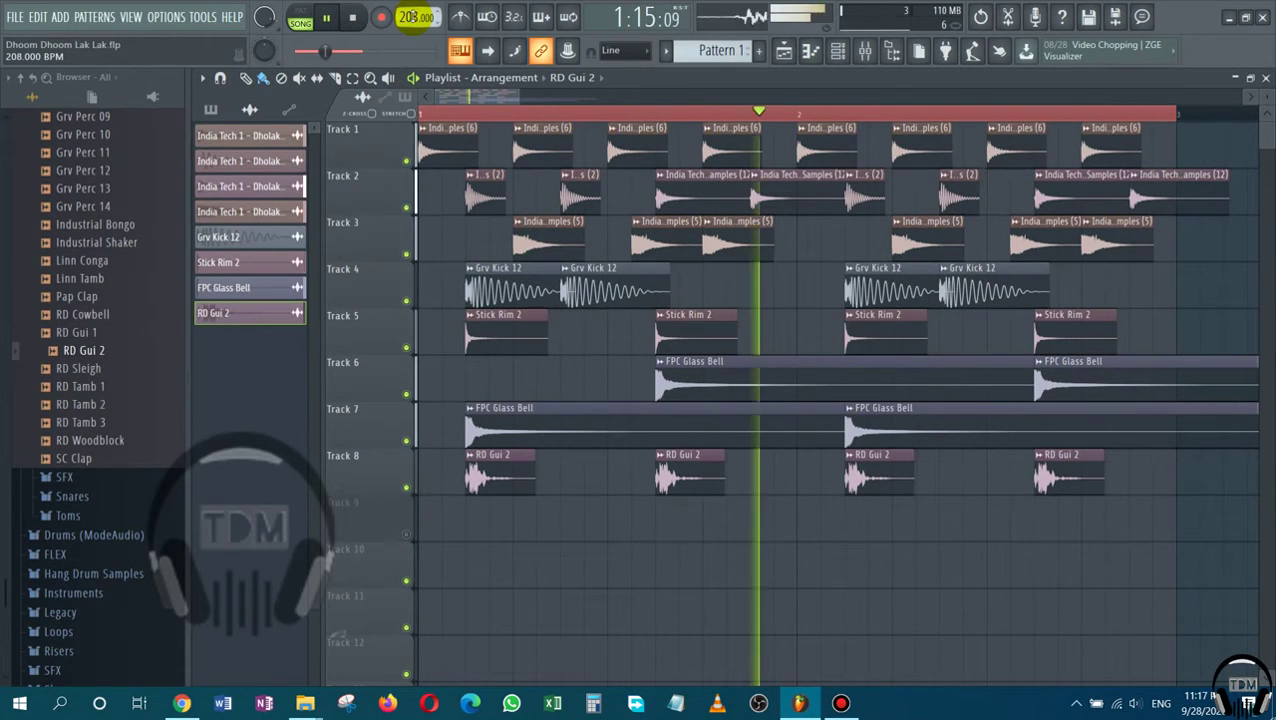
scroll(412, 17, up, 4)
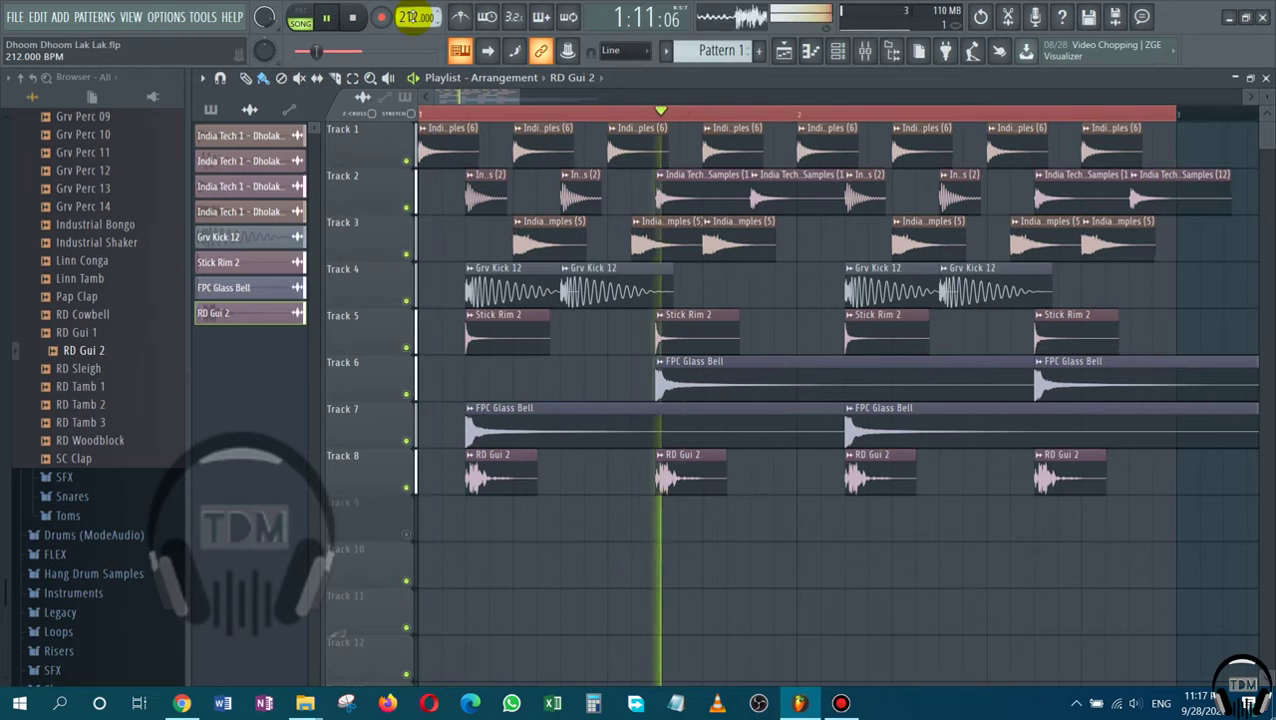
scroll(412, 17, up, 2)
scroll(412, 17, up, 4)
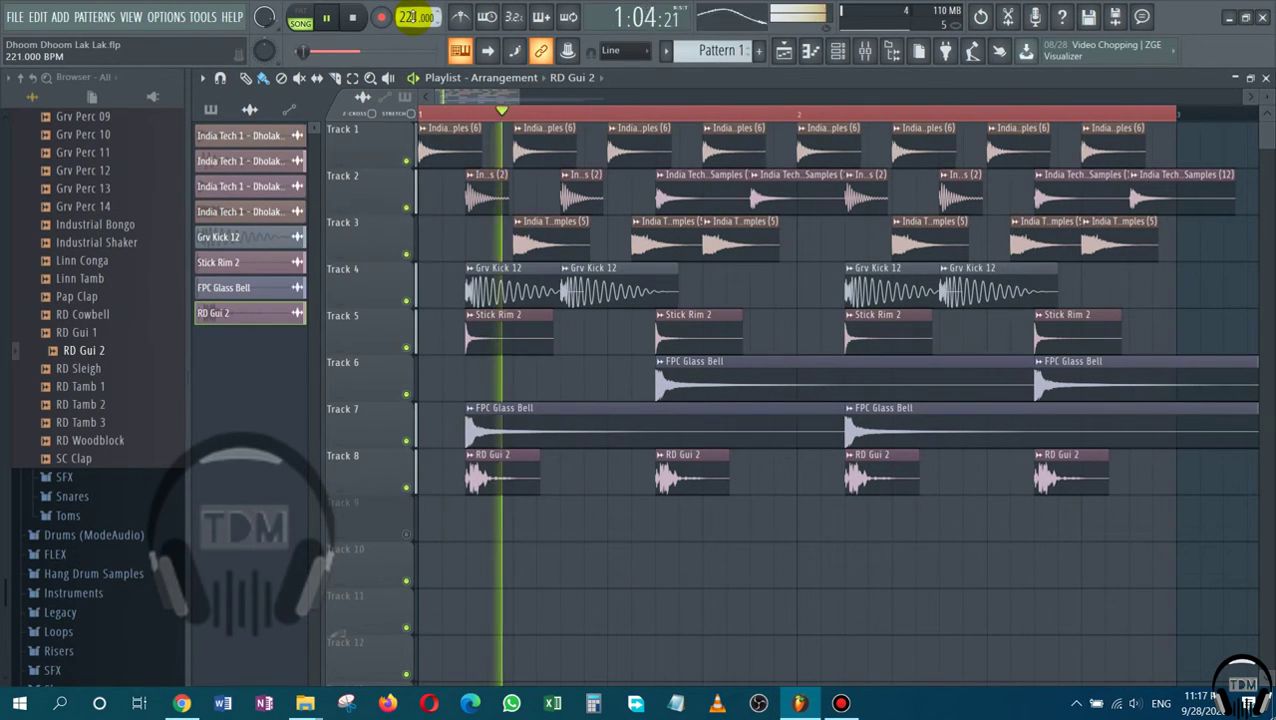
scroll(412, 17, up, 2)
scroll(412, 17, up, 1)
scroll(412, 17, up, 4)
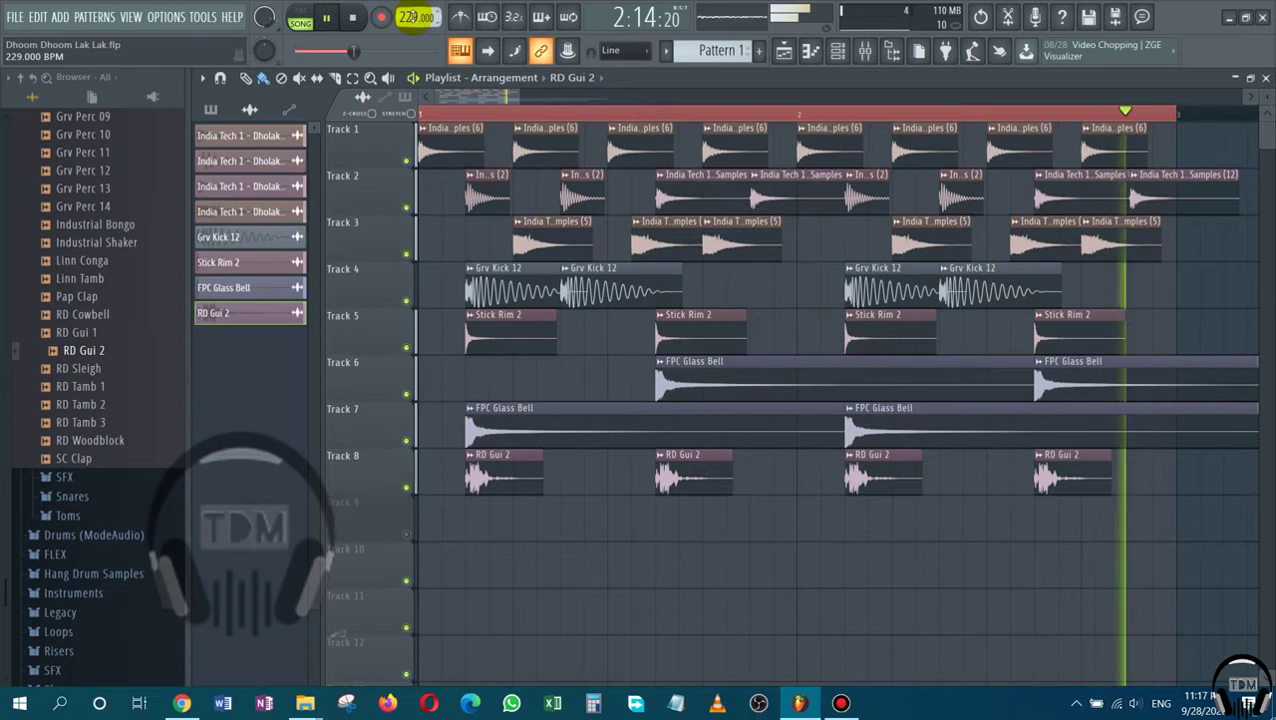
Raise the project tempo gradually from the current speed to 300 BPM while the loop keeps playing.
scroll(412, 17, up, 2)
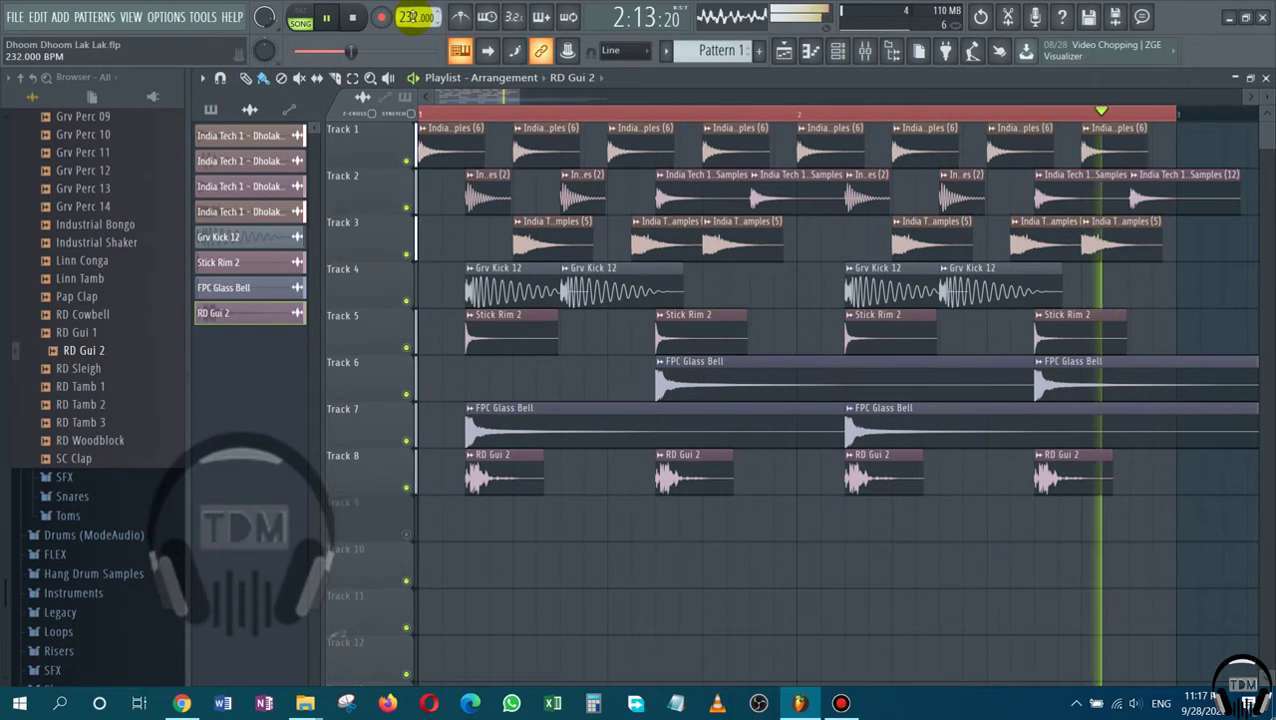
scroll(412, 17, up, 4)
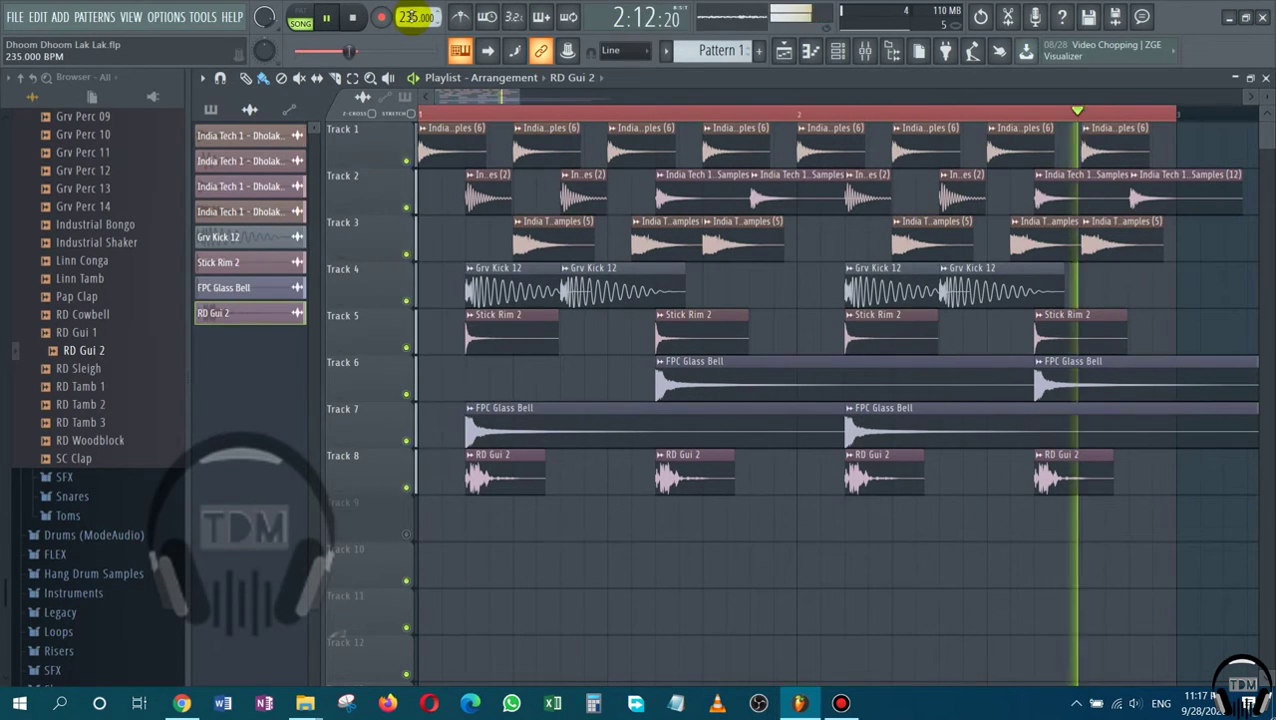
scroll(412, 17, up, 3)
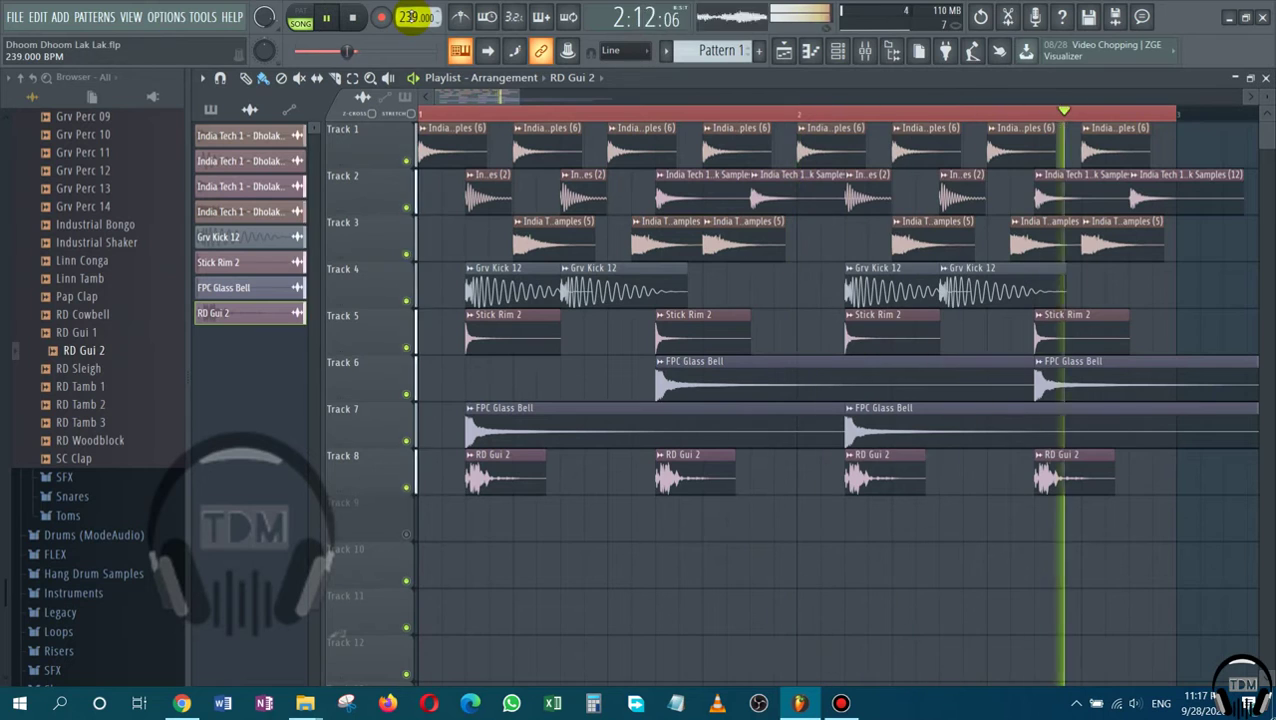
scroll(412, 17, up, 4)
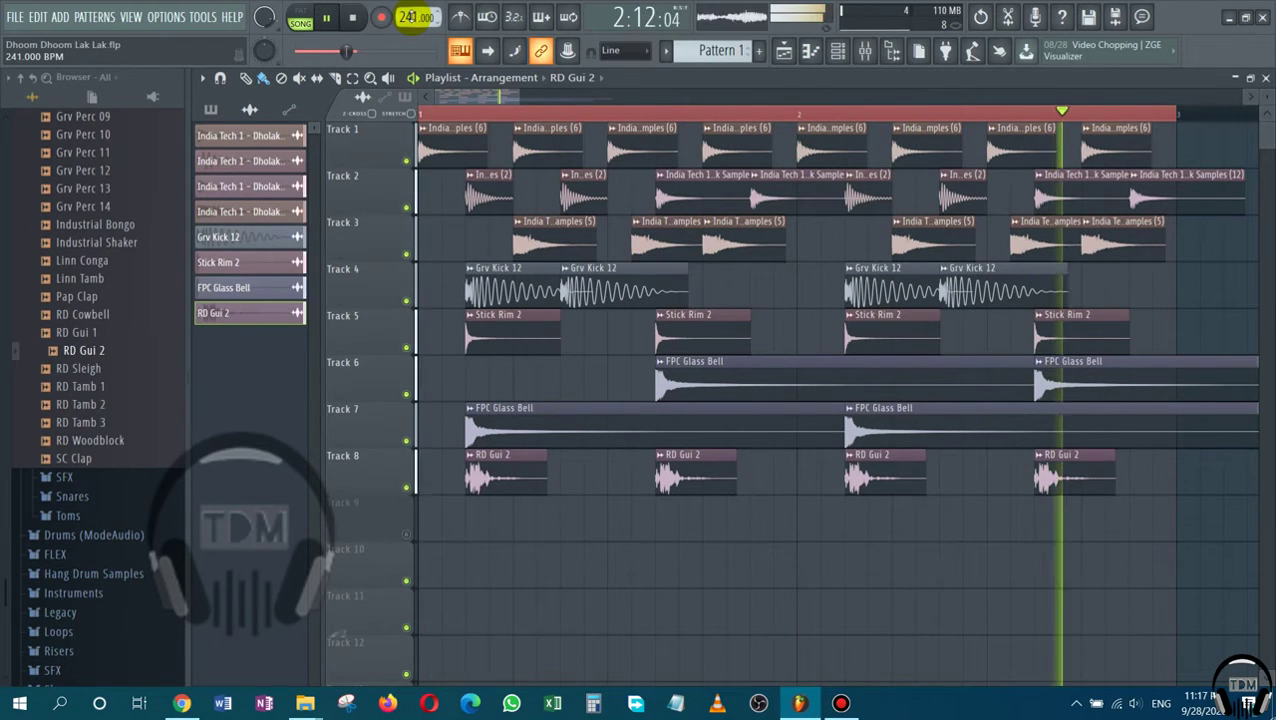
scroll(412, 17, up, 3)
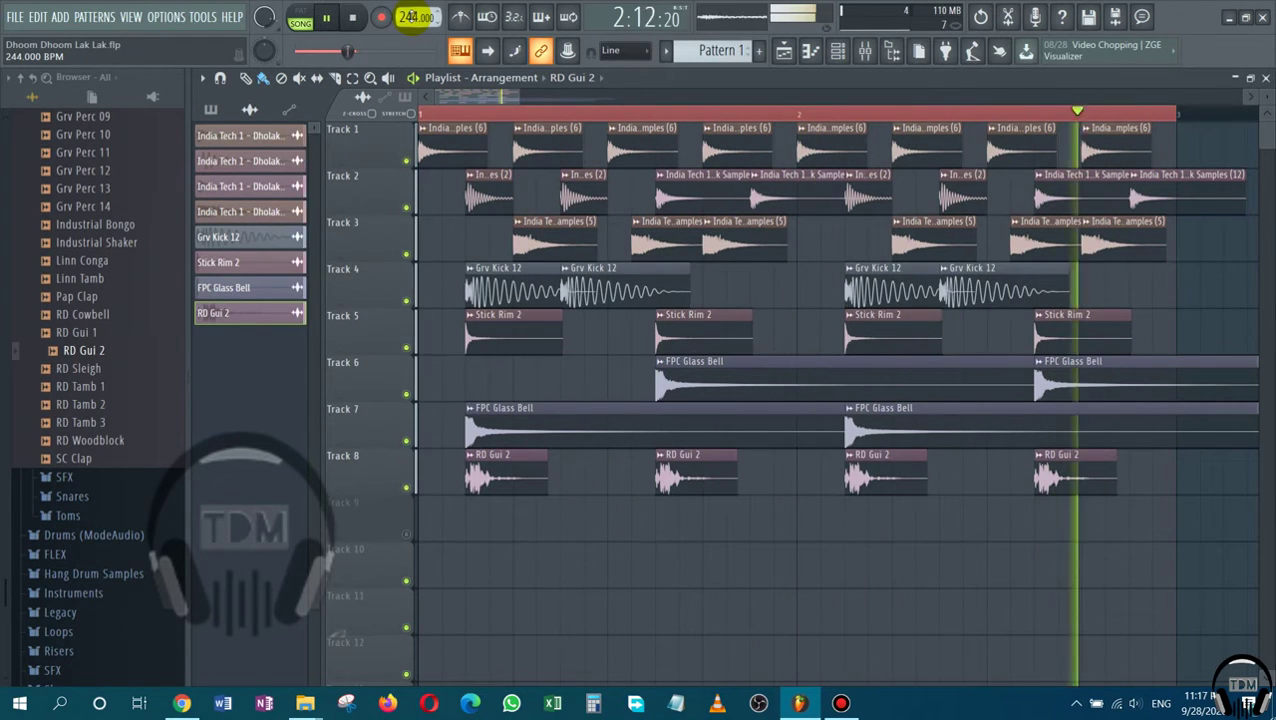
scroll(412, 17, up, 1)
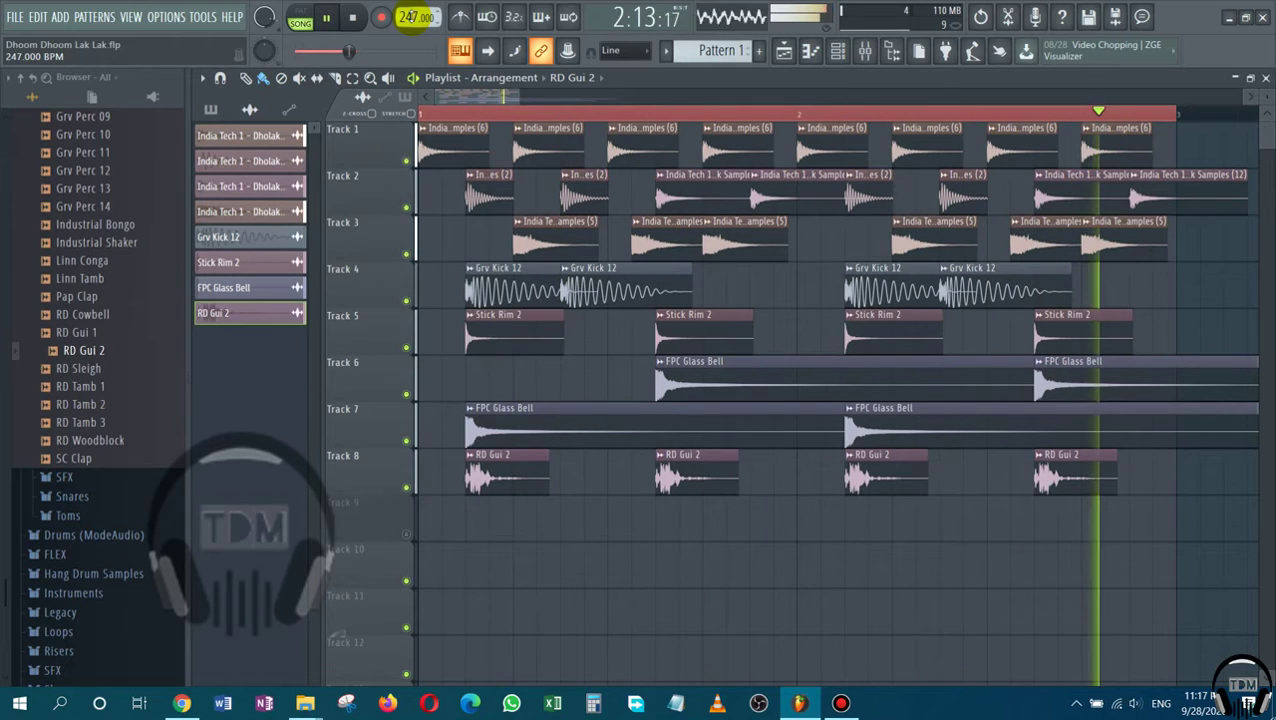
scroll(412, 17, up, 1)
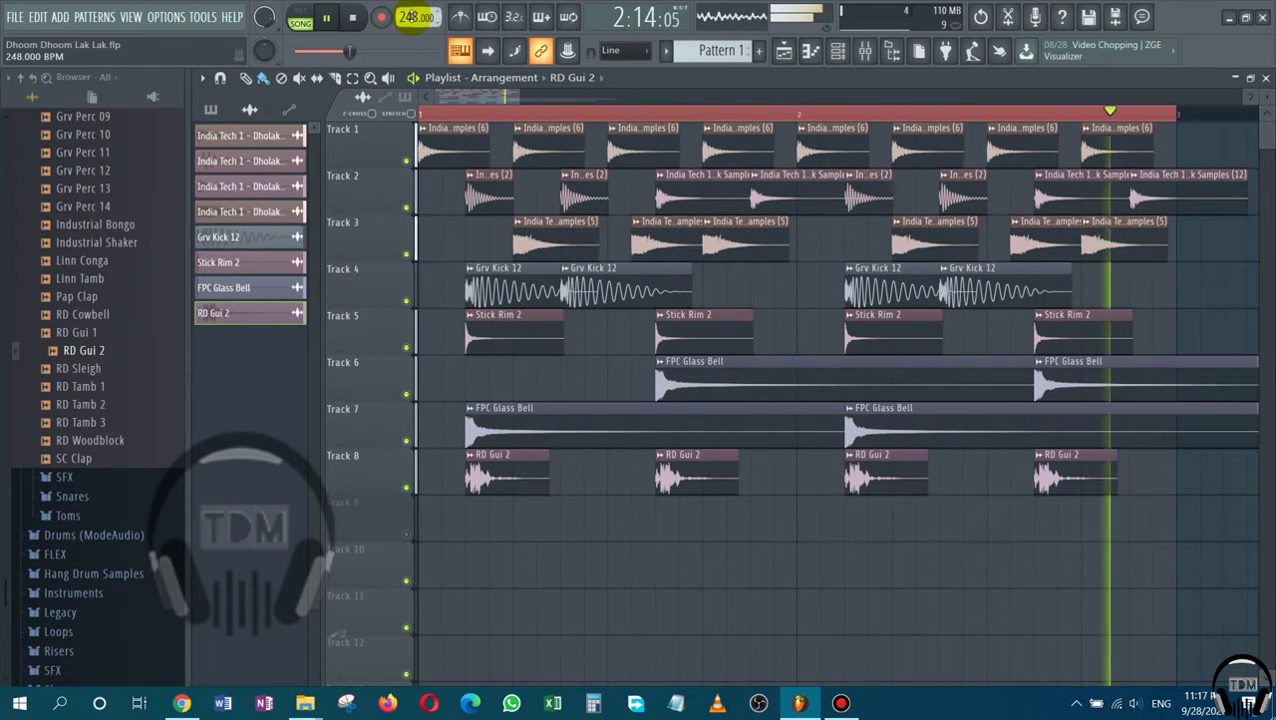
scroll(412, 17, up, 4)
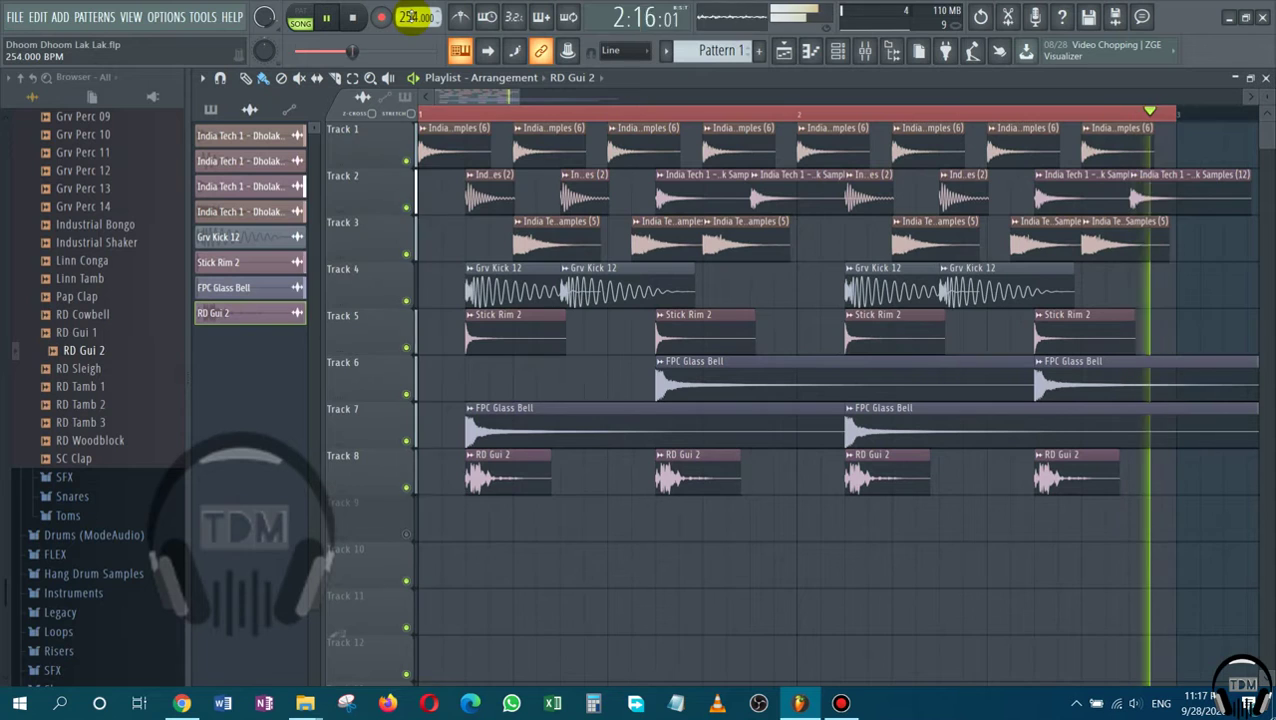
scroll(412, 17, up, 1)
scroll(412, 17, up, 6)
scroll(412, 17, up, 1)
scroll(412, 17, up, 3)
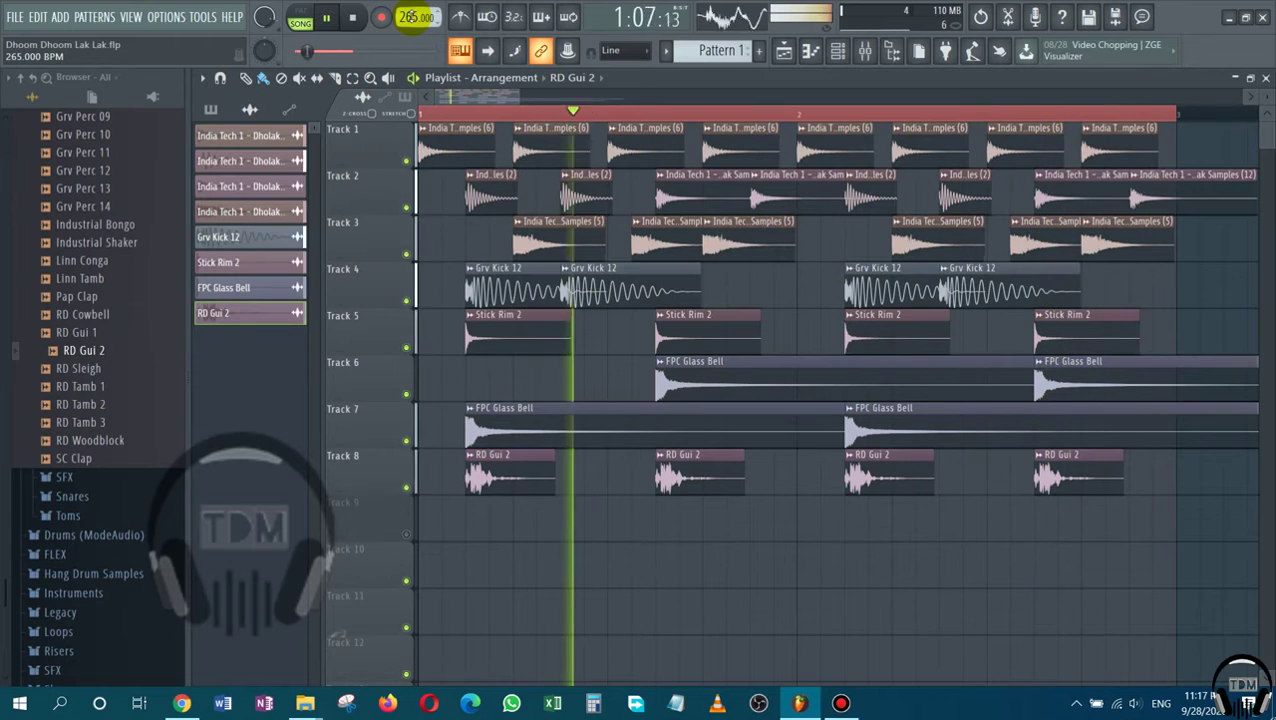
scroll(412, 17, up, 1)
scroll(412, 17, up, 3)
scroll(412, 17, up, 1)
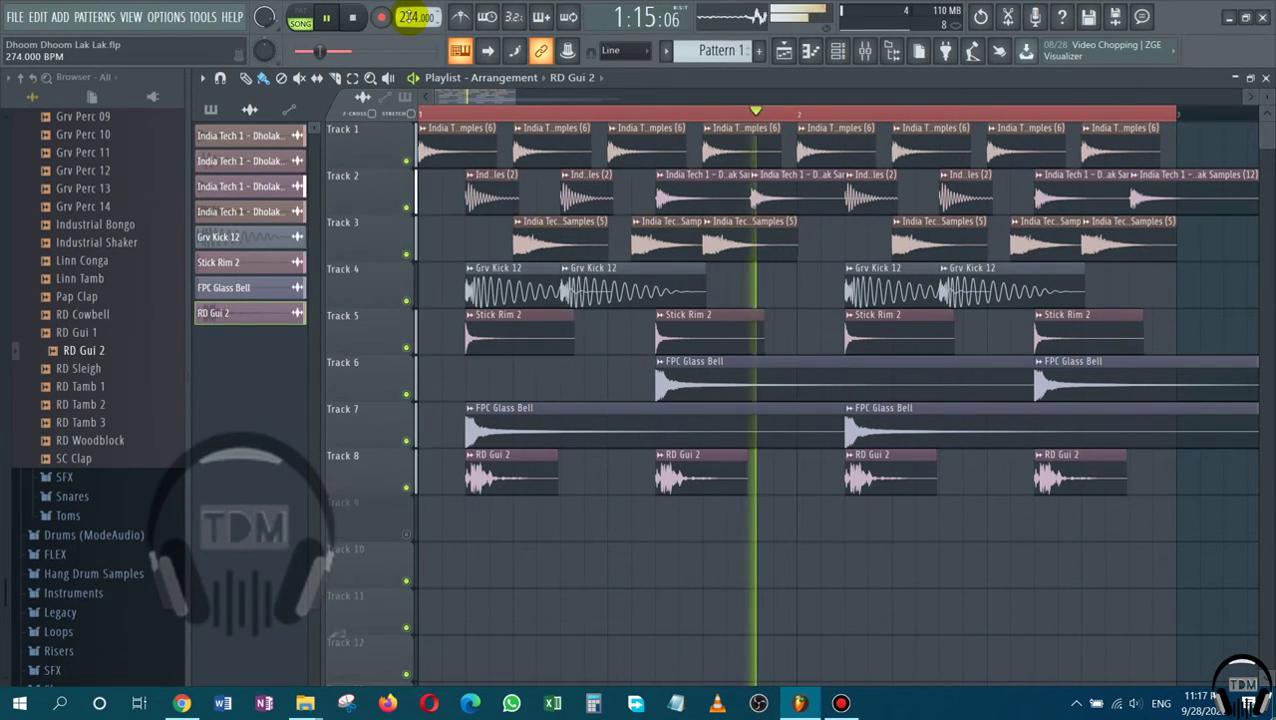
scroll(412, 17, up, 2)
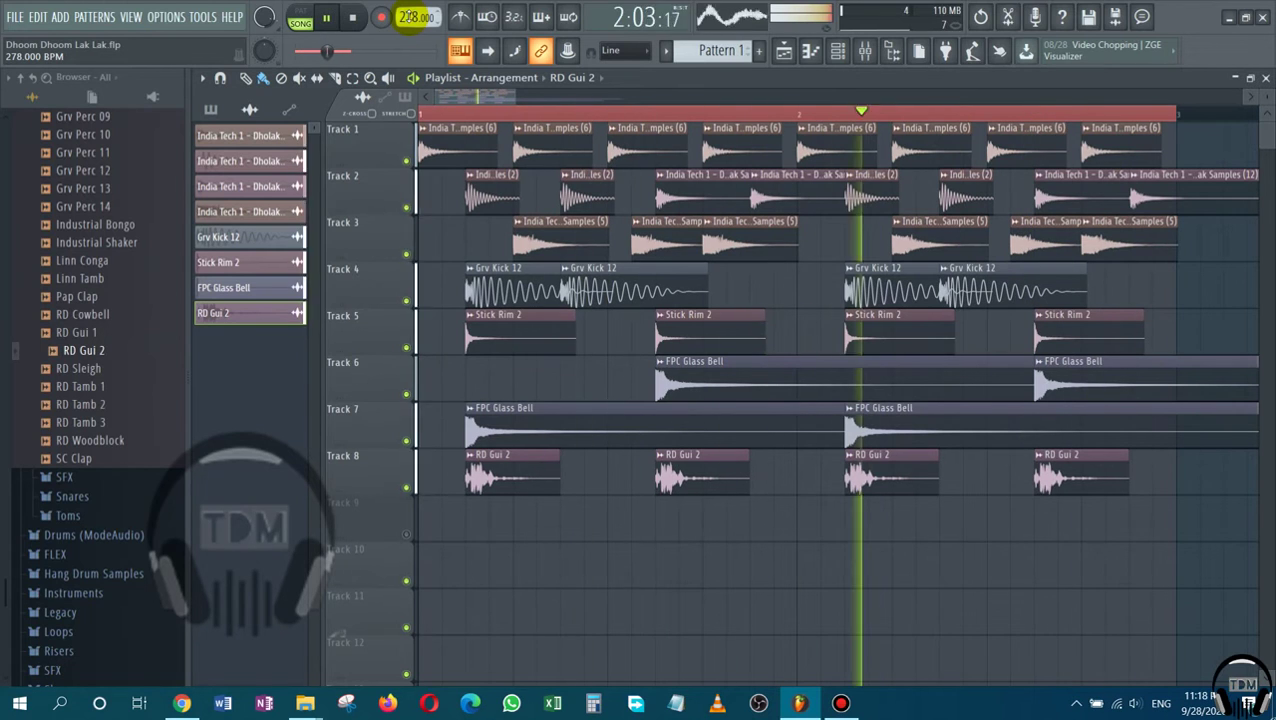
scroll(412, 17, up, 2)
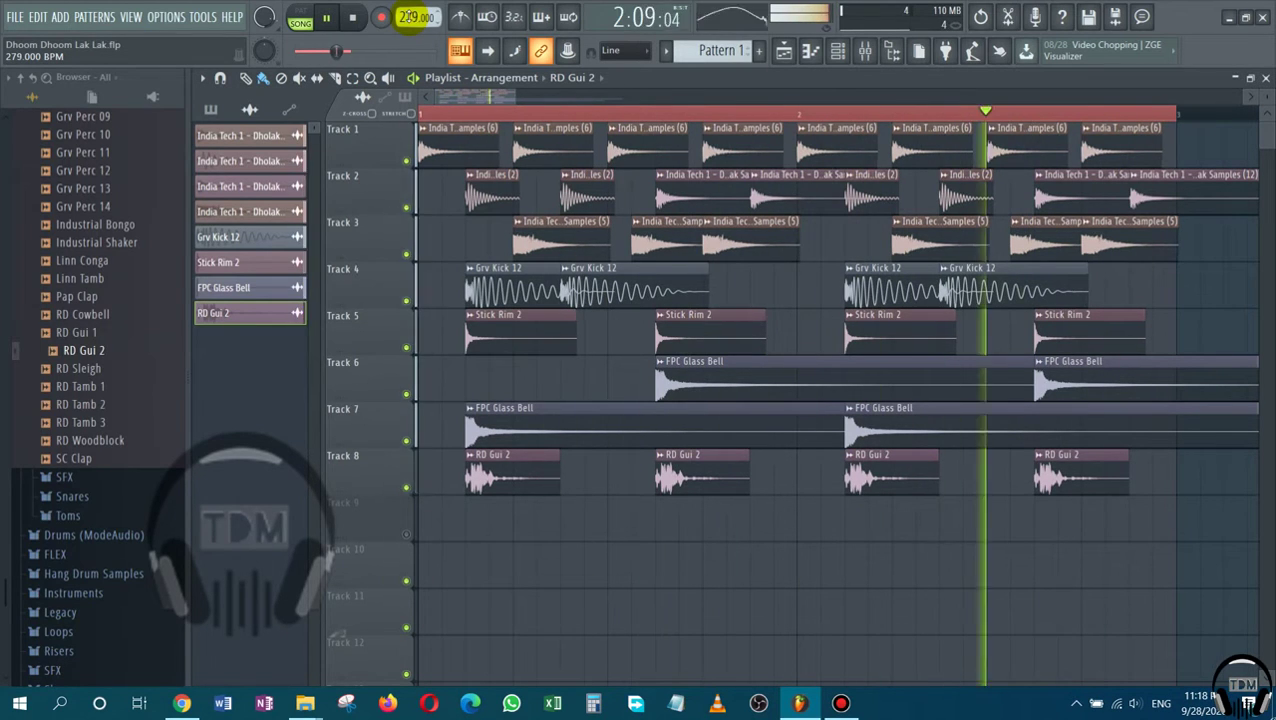
scroll(412, 17, up, 2)
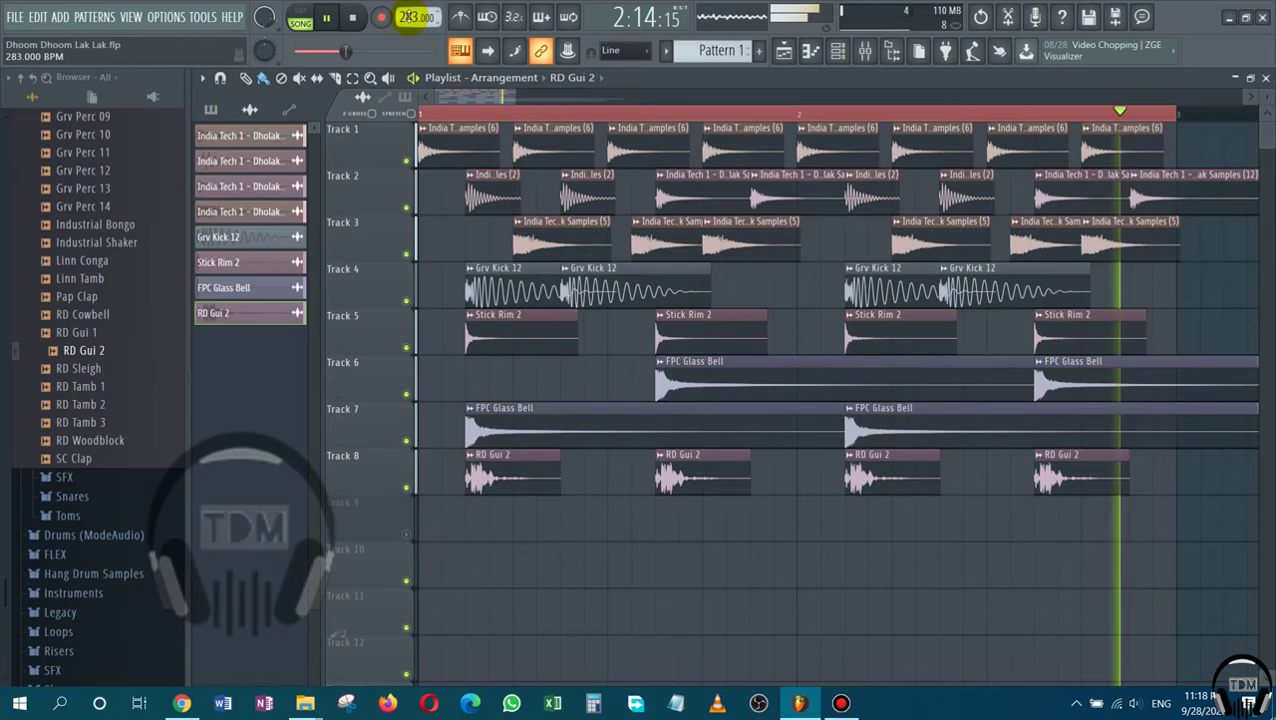
scroll(412, 17, up, 6)
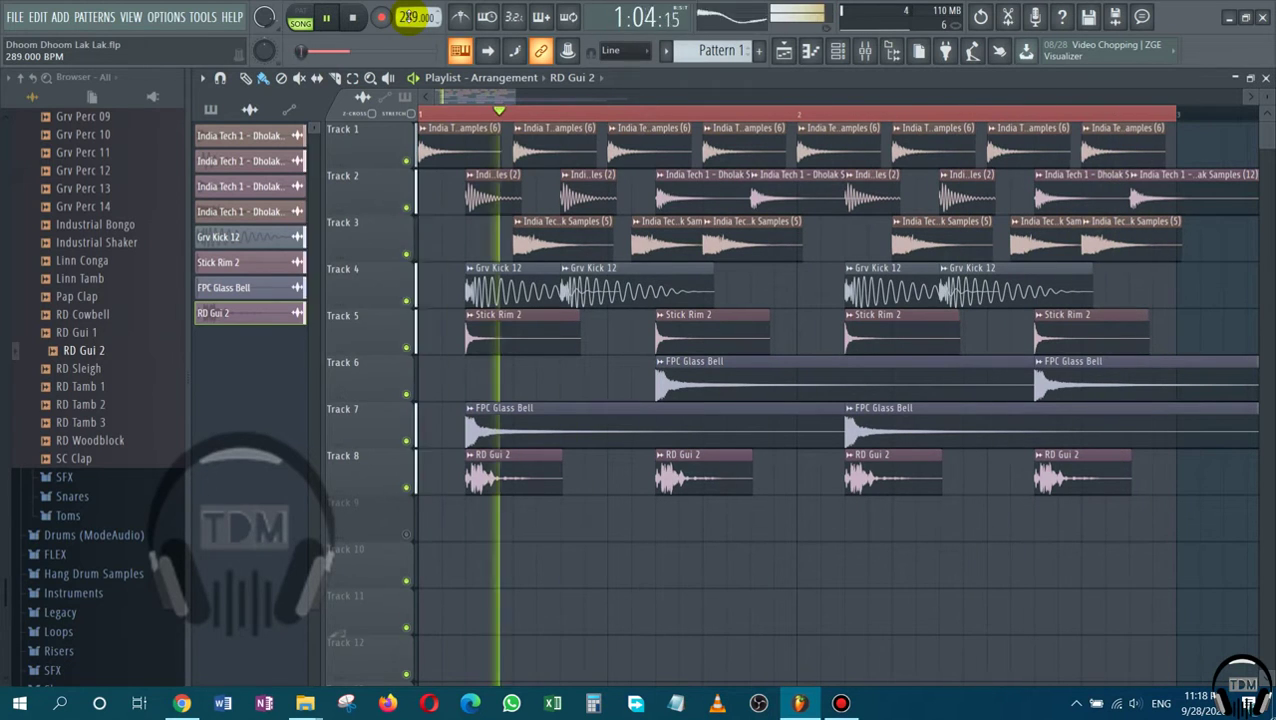
scroll(412, 17, up, 4)
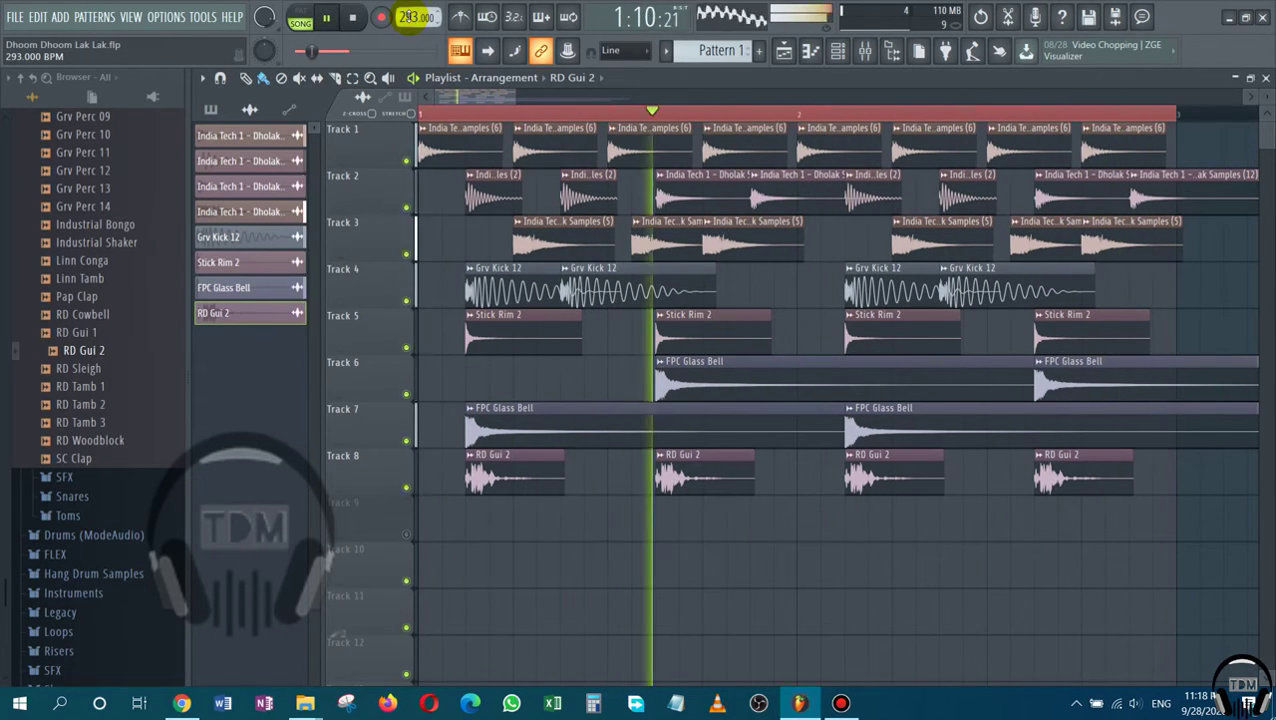
scroll(412, 17, up, 4)
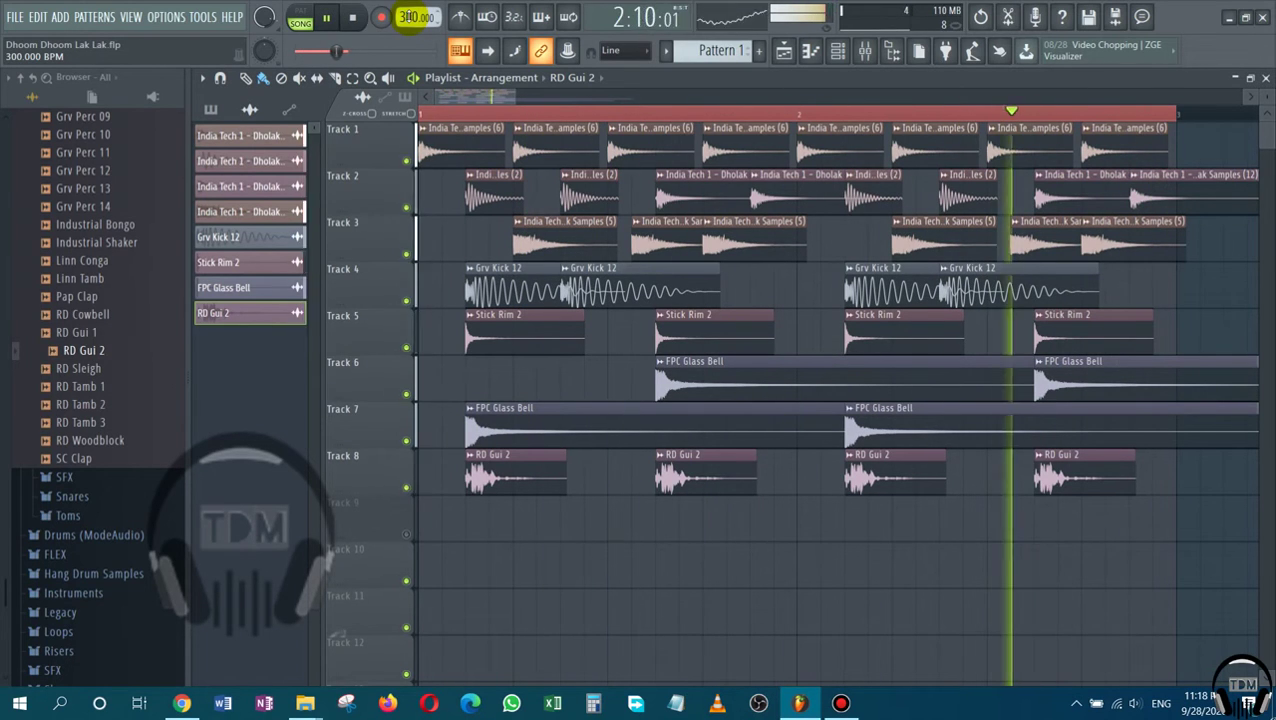
Lower the project tempo to 161 BPM while the loop plays.
scroll(412, 17, down, 19)
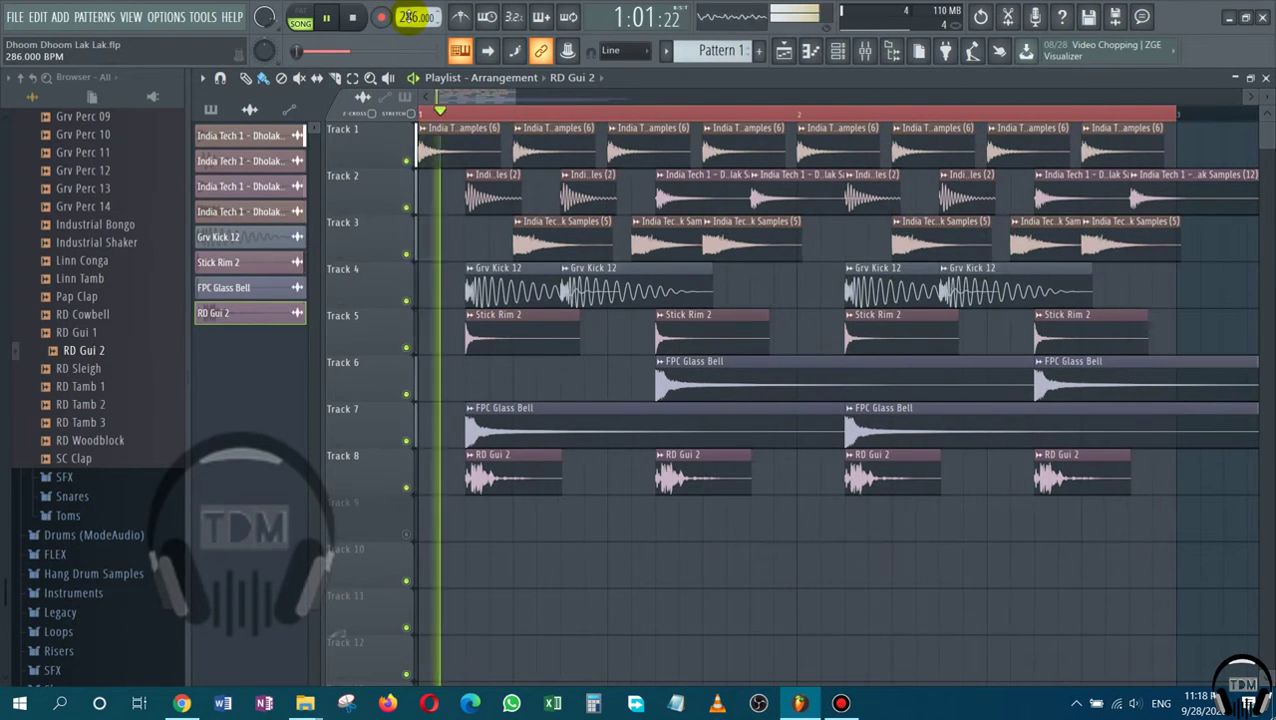
scroll(412, 17, down, 20)
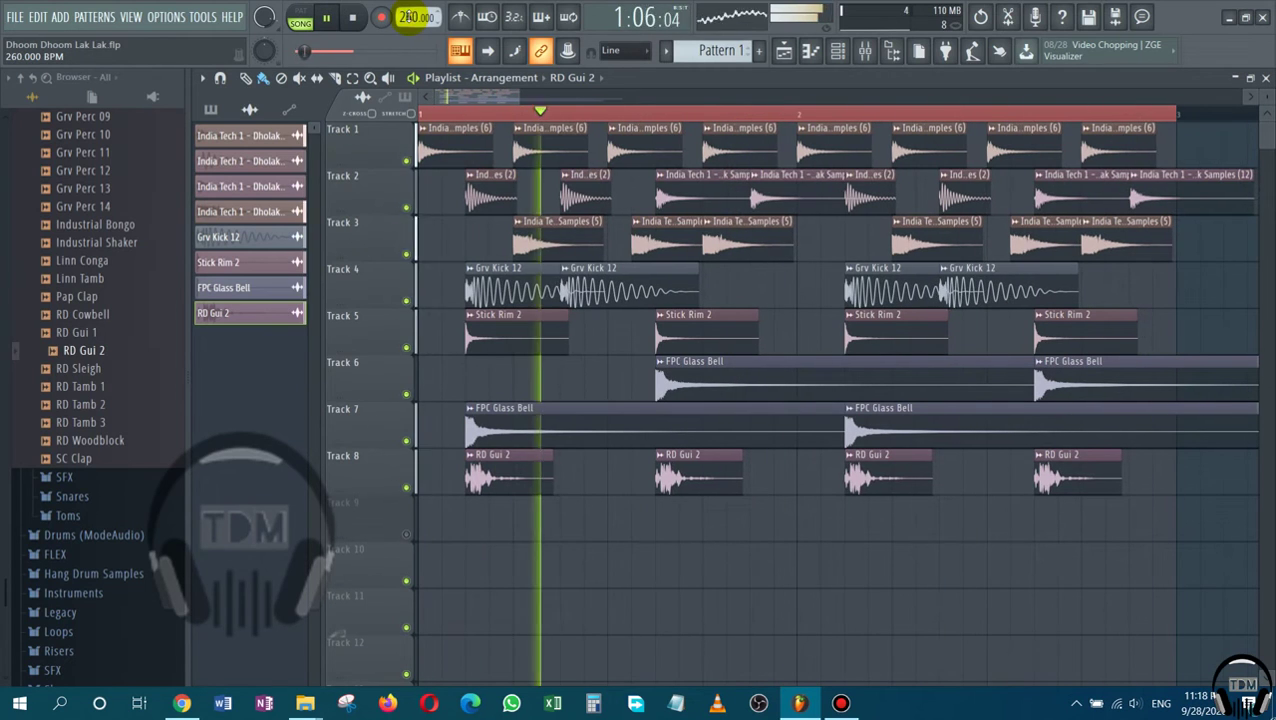
scroll(412, 17, down, 20)
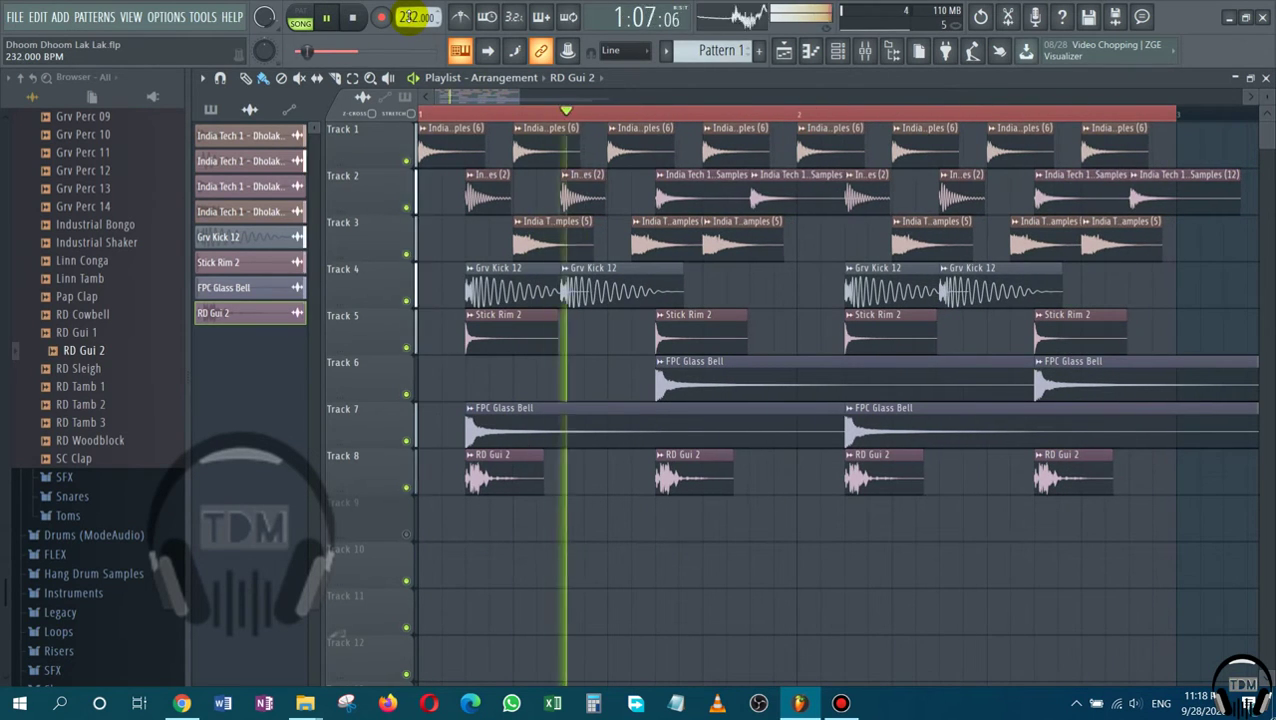
scroll(412, 17, down, 20)
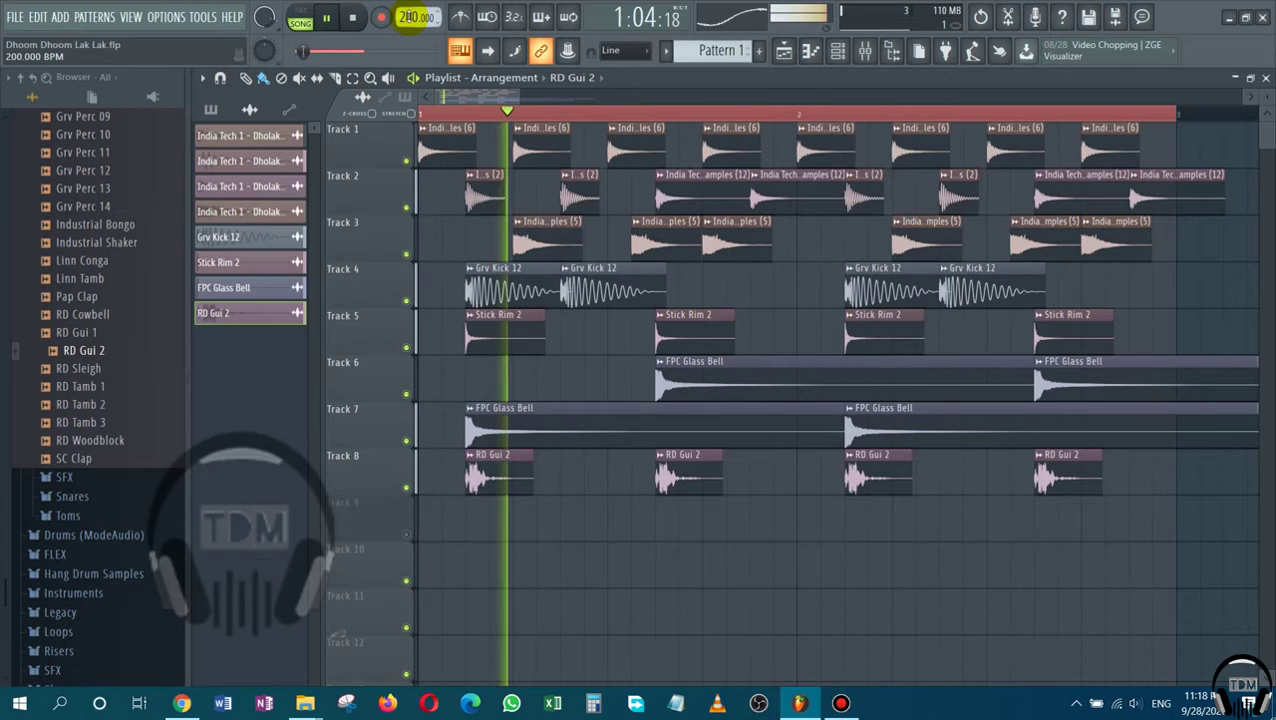
scroll(412, 17, down, 10)
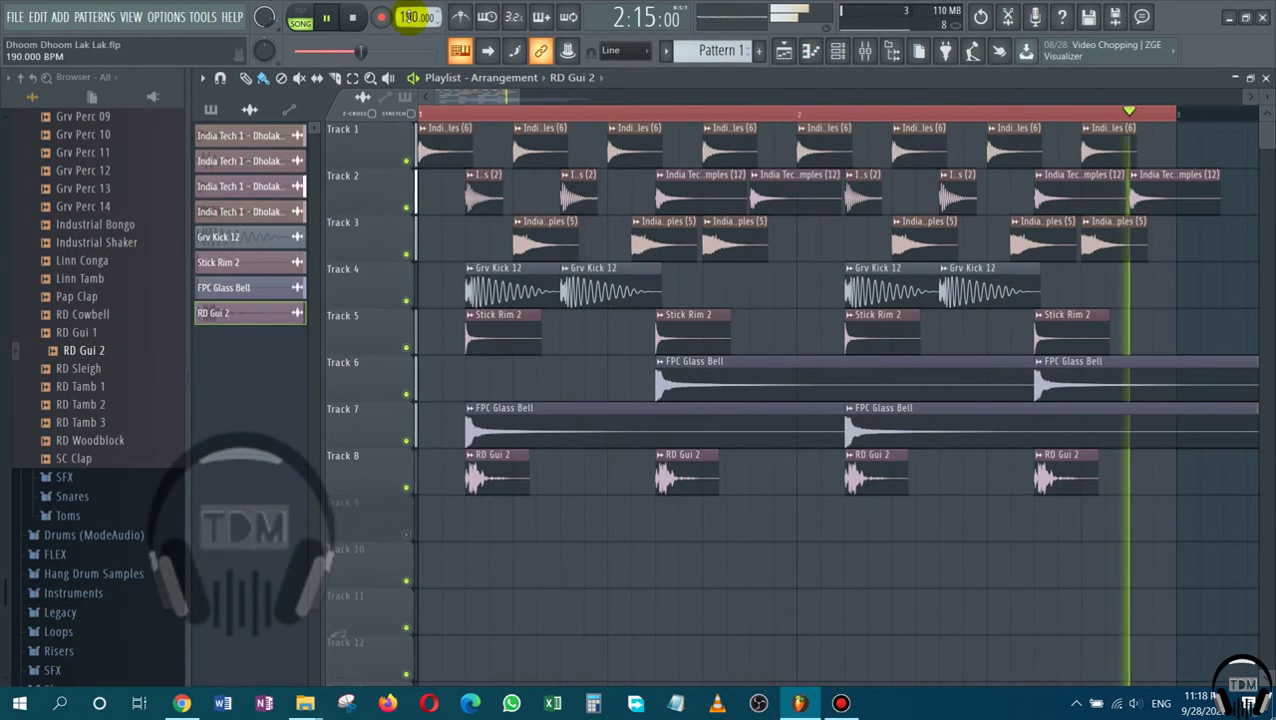
scroll(410, 17, down, 5)
scroll(410, 17, down, 14)
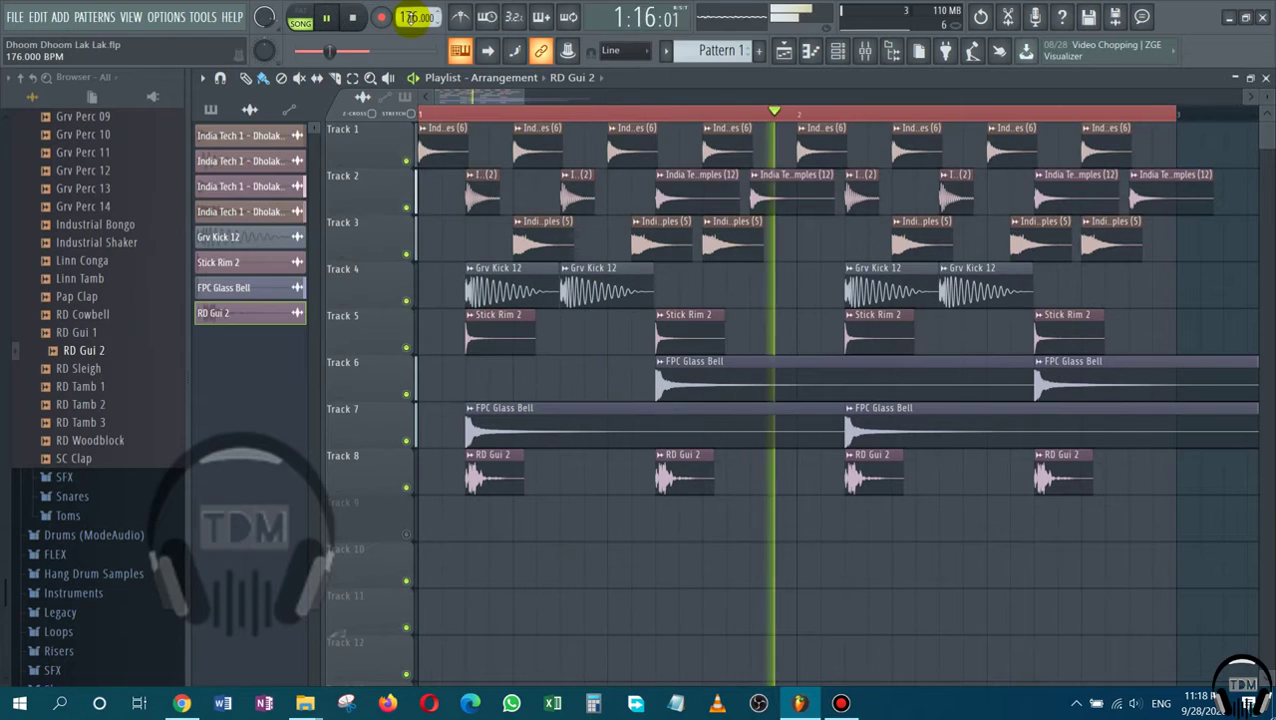
scroll(410, 17, down, 5)
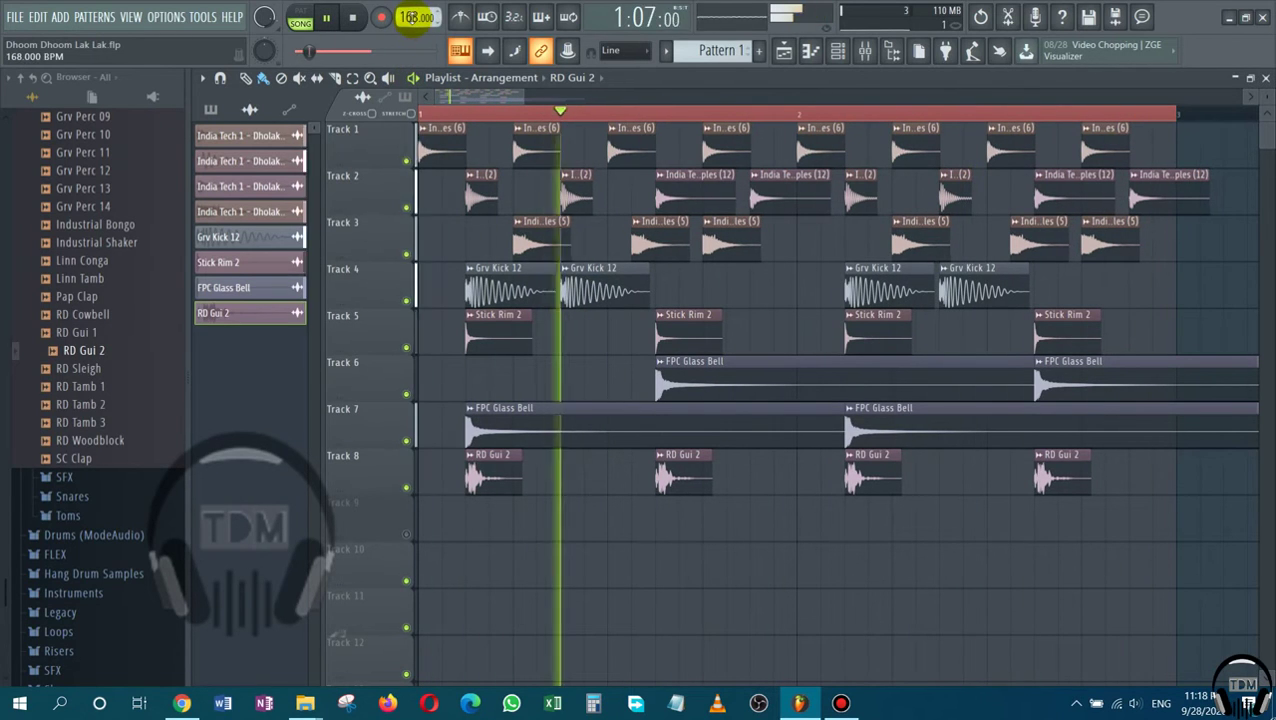
scroll(416, 17, down, 4)
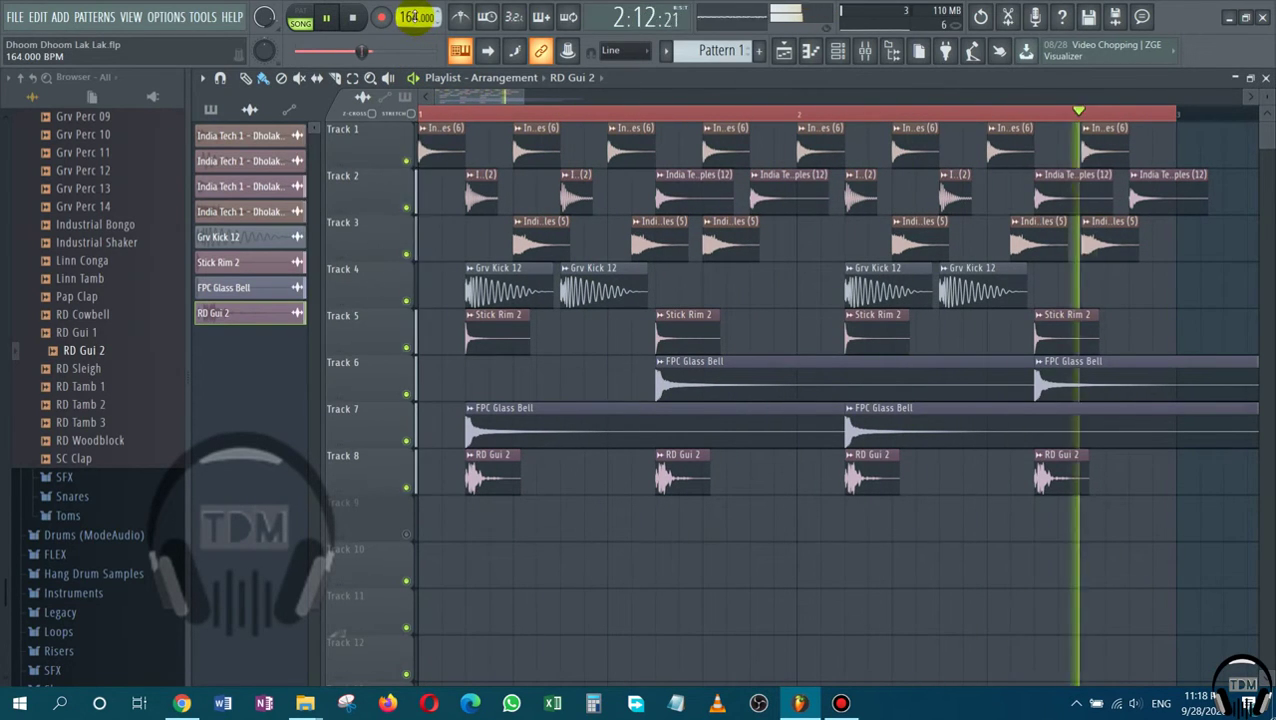
scroll(416, 17, down, 1)
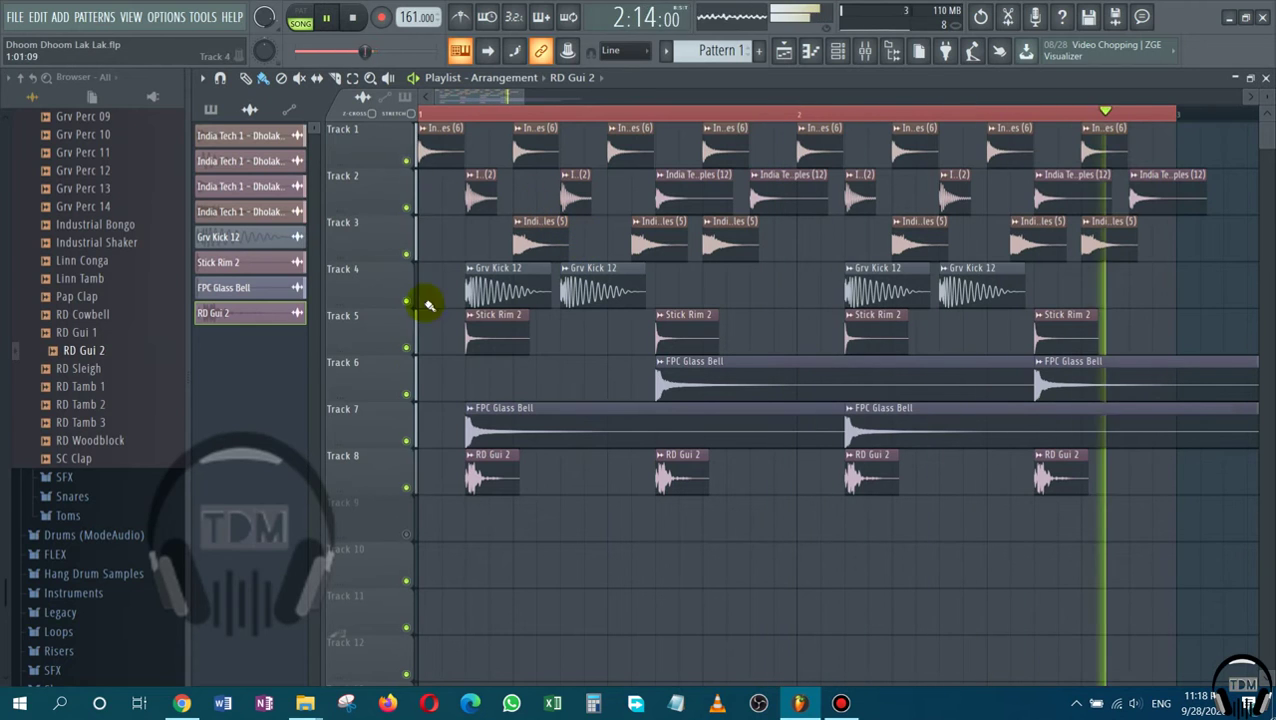
Mute Tracks 7, 6, 8, 5, 4, 3 and 1 in turn so only the dholak samples on Track 2 play.
click(406, 441)
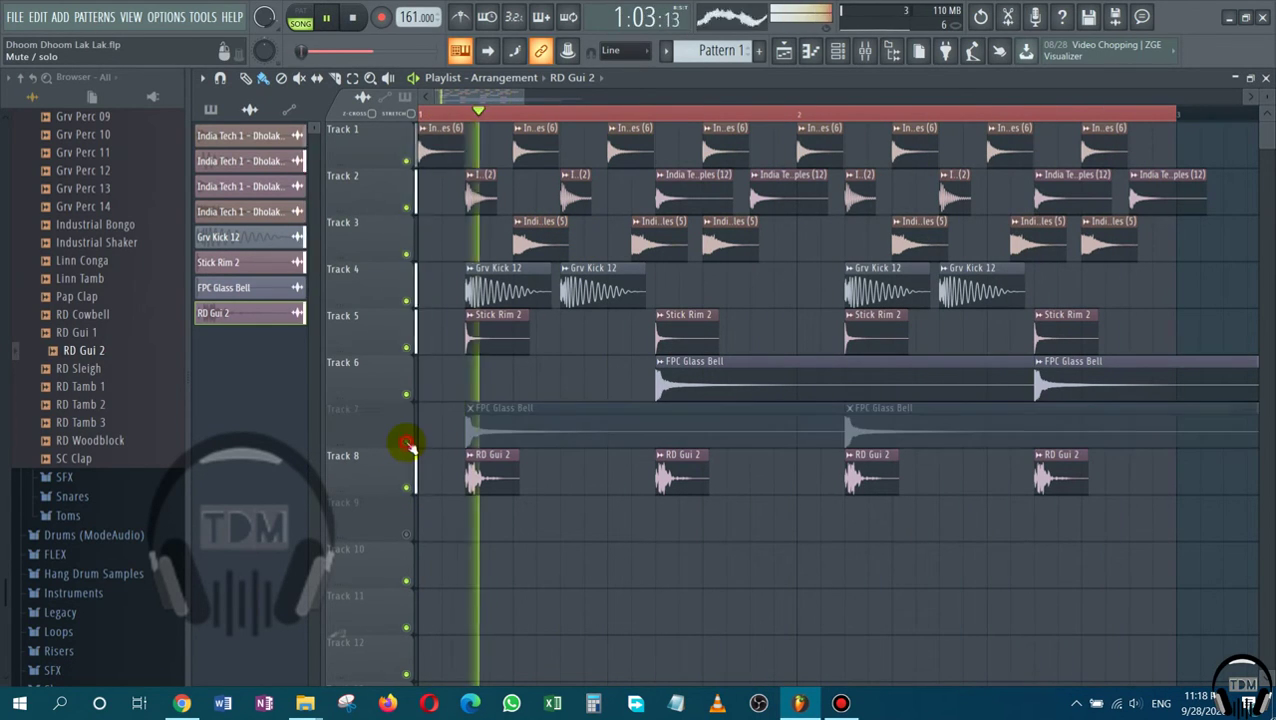
click(407, 395)
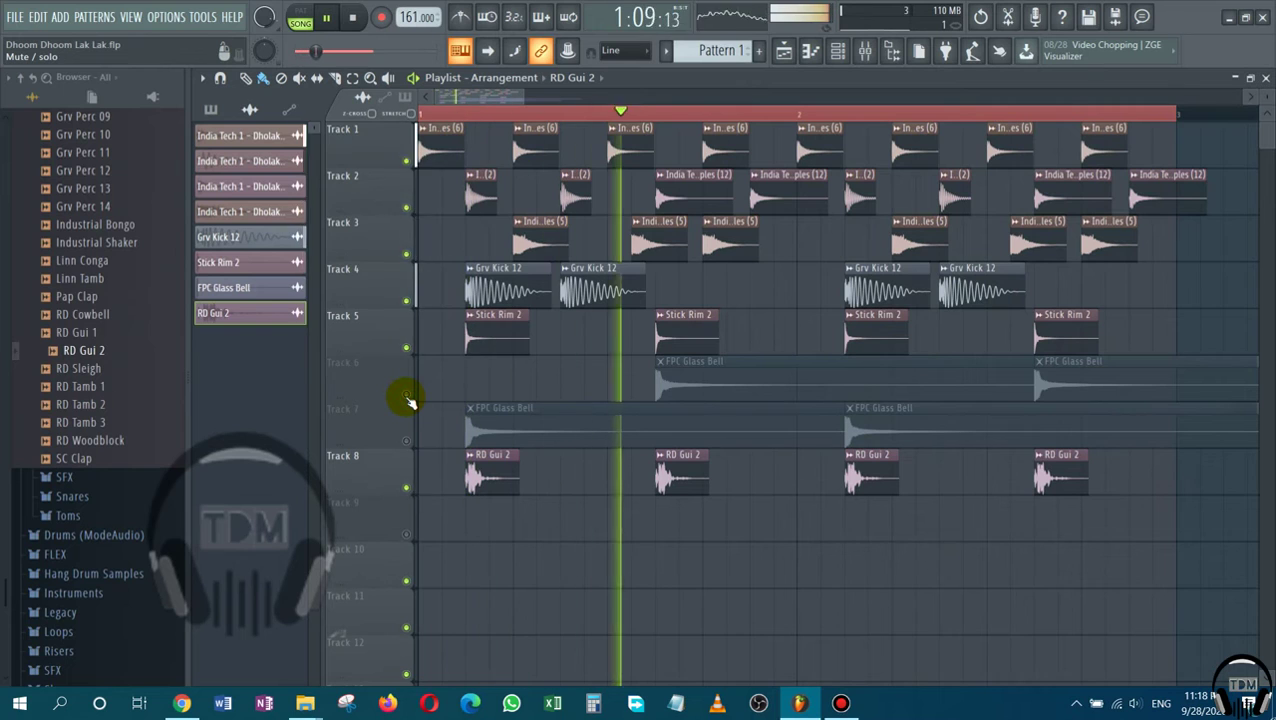
click(407, 488)
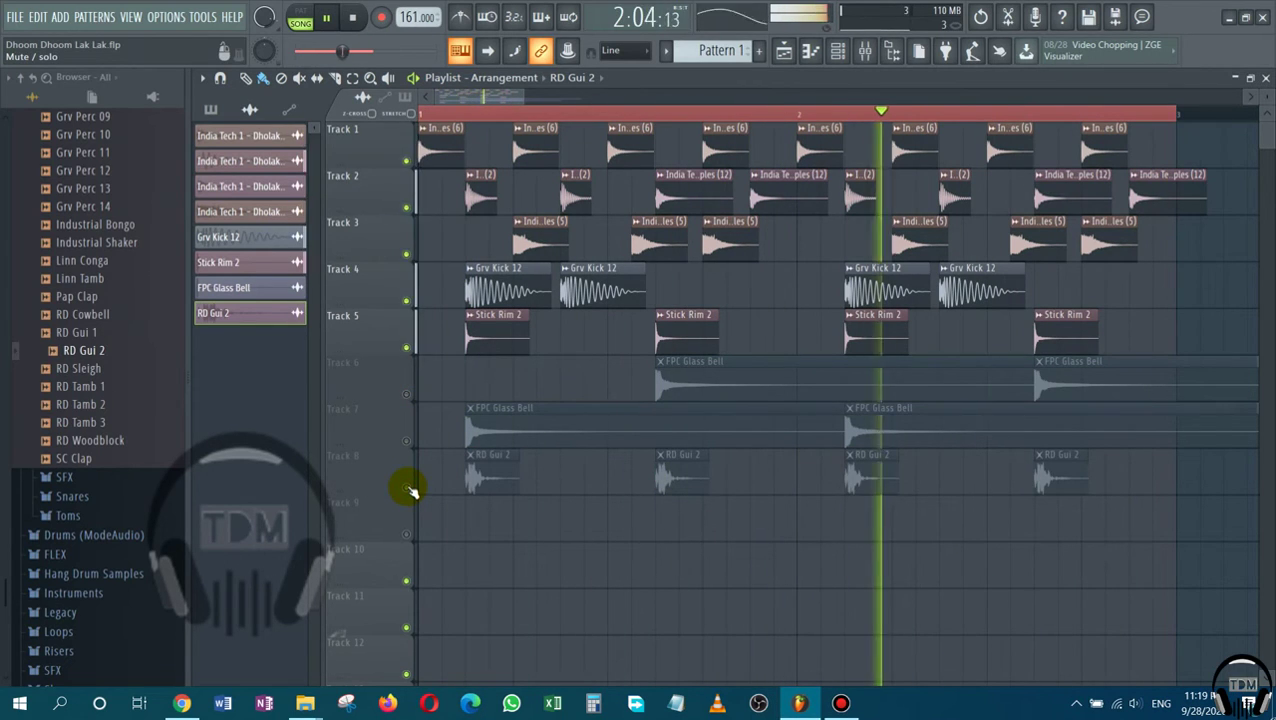
click(407, 349)
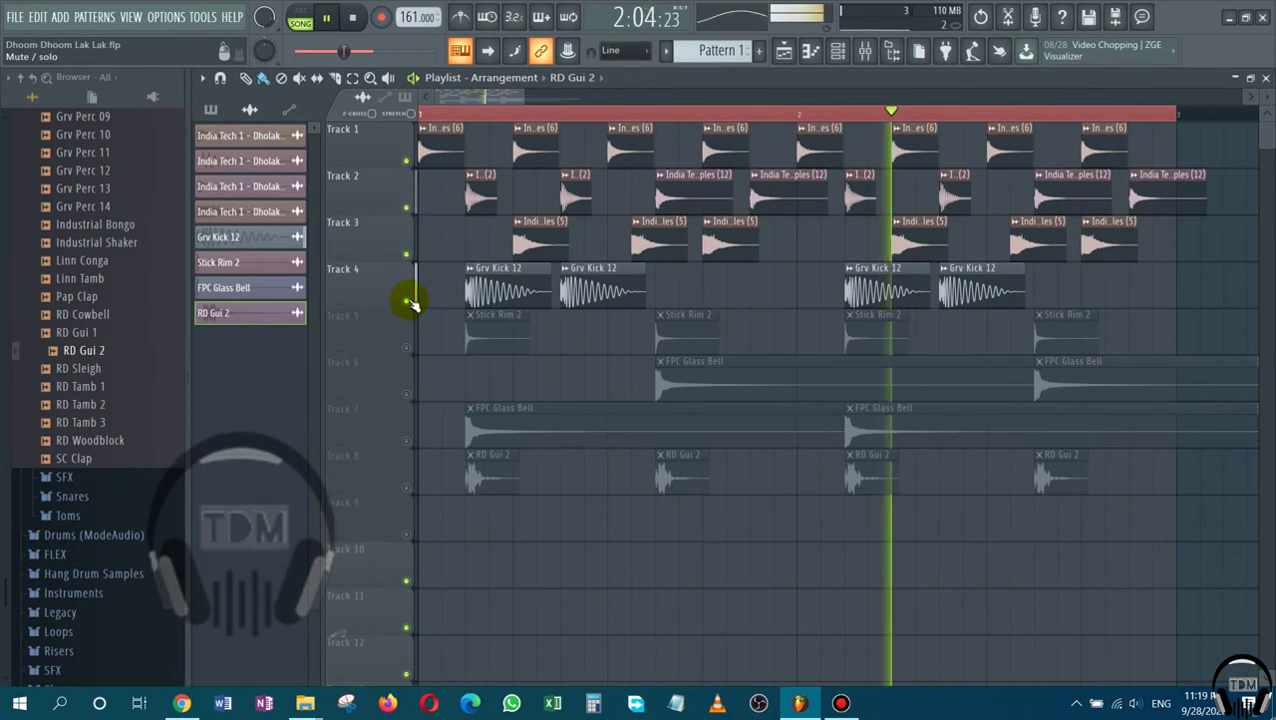
click(407, 301)
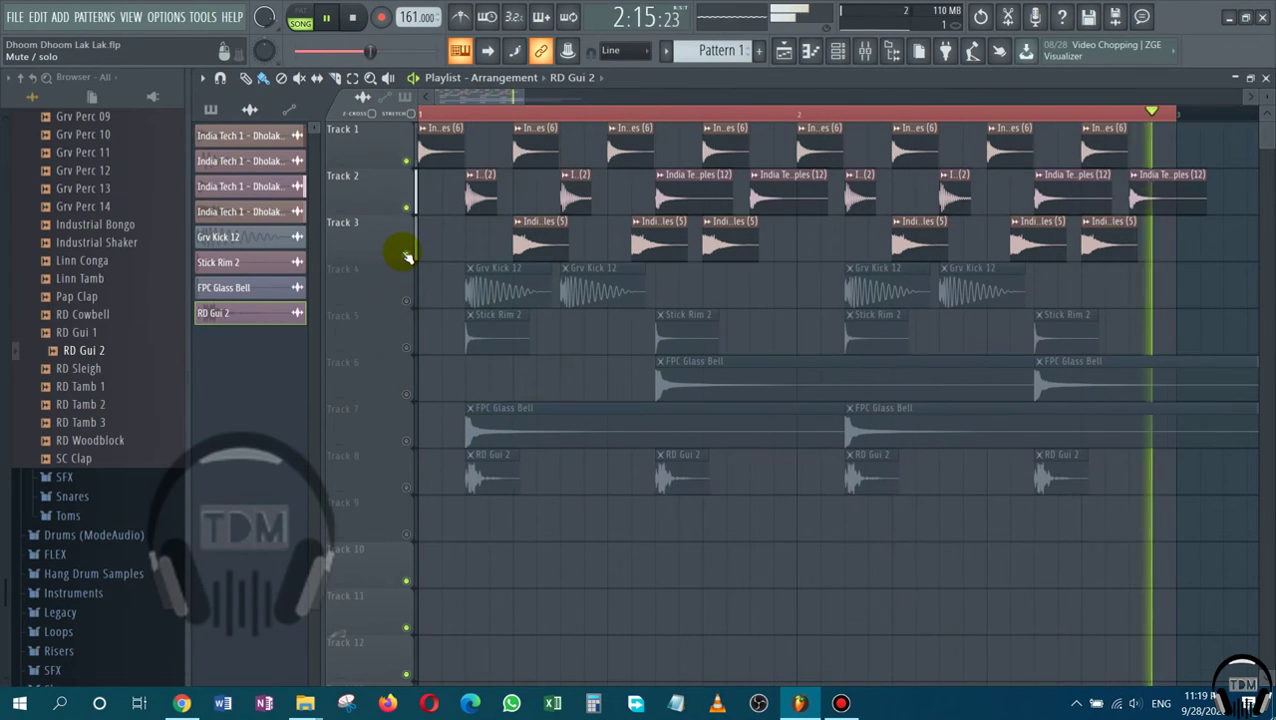
click(407, 255)
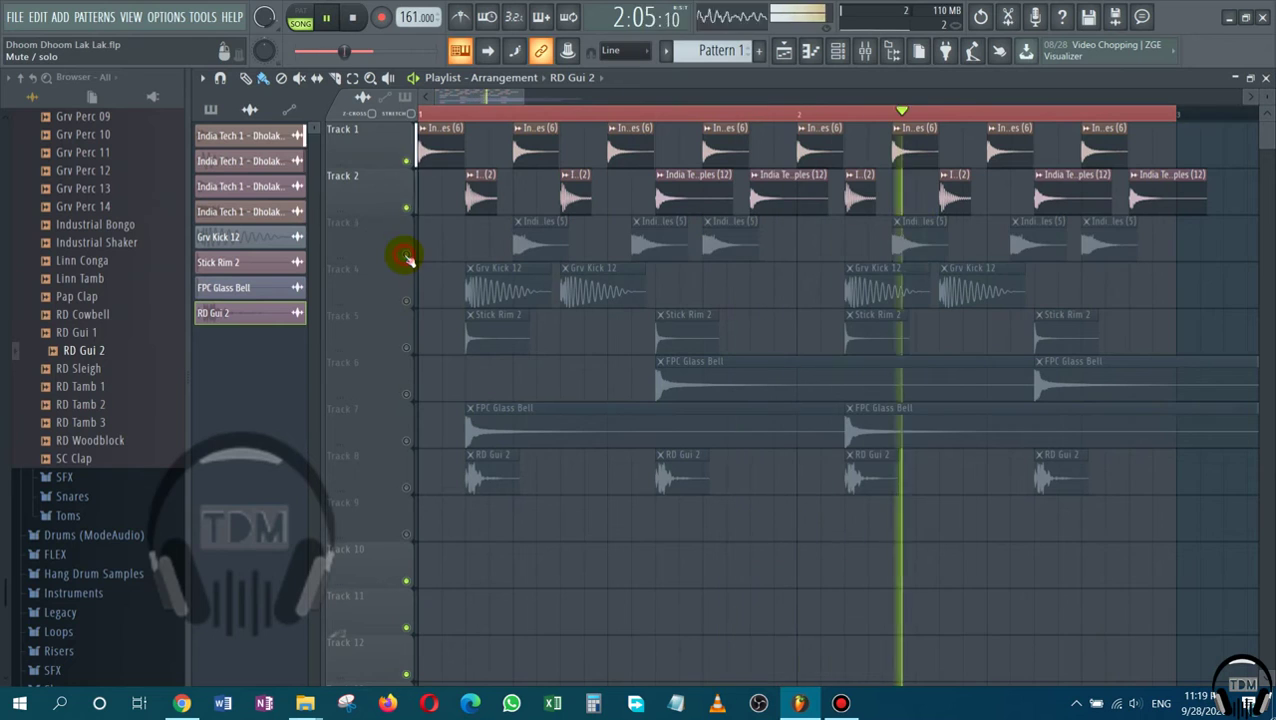
click(407, 161)
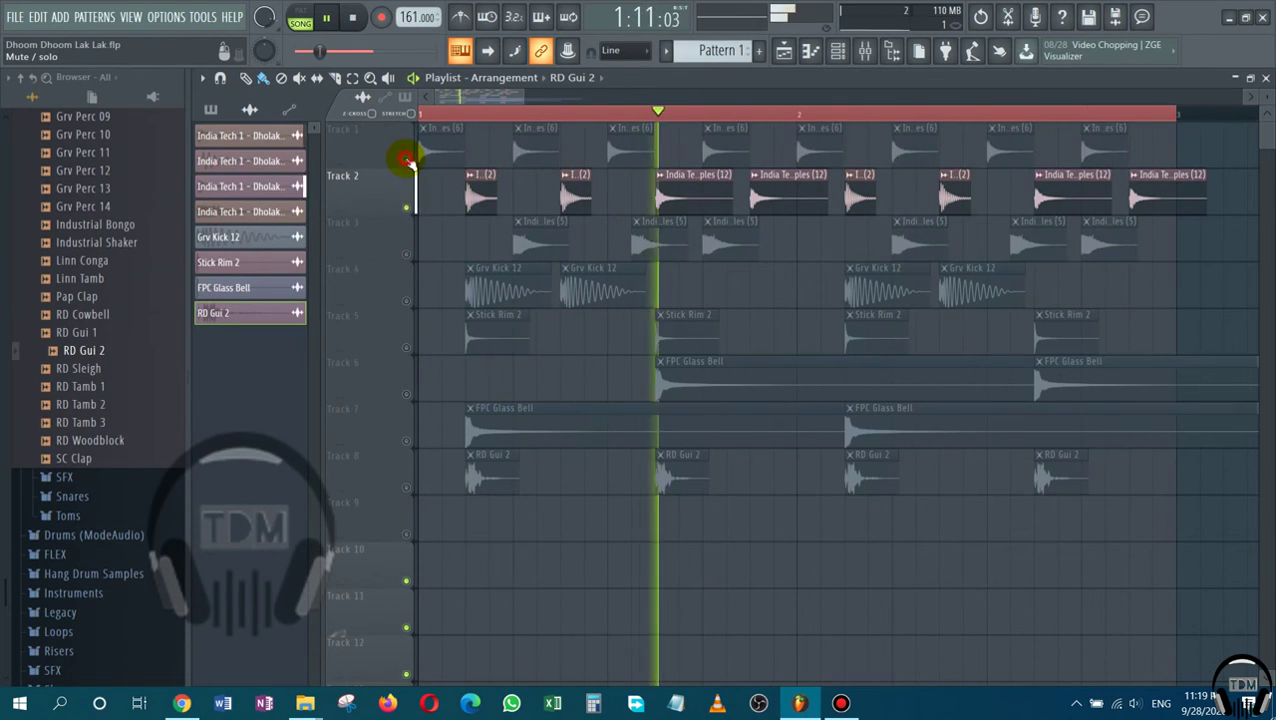
Unmute Tracks 4, 3, 1, 5, 6, 7 and 8 one by one to restore the full percussion arrangement.
click(407, 302)
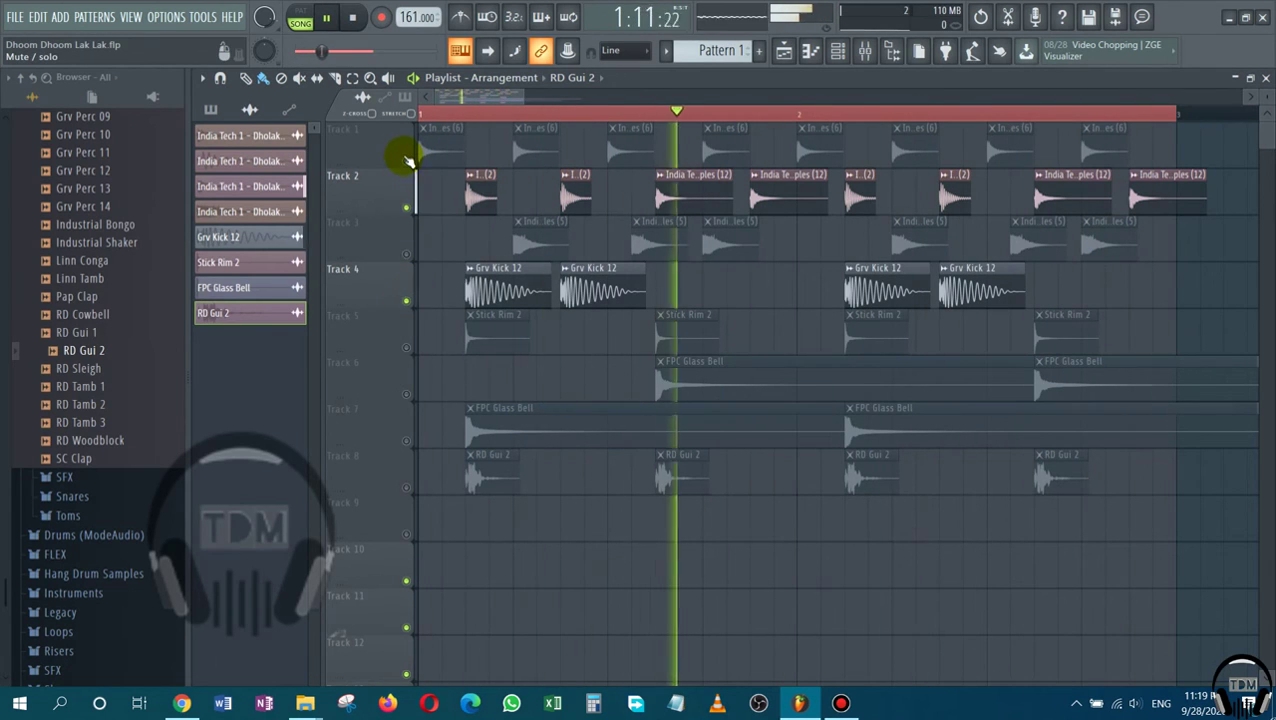
click(408, 254)
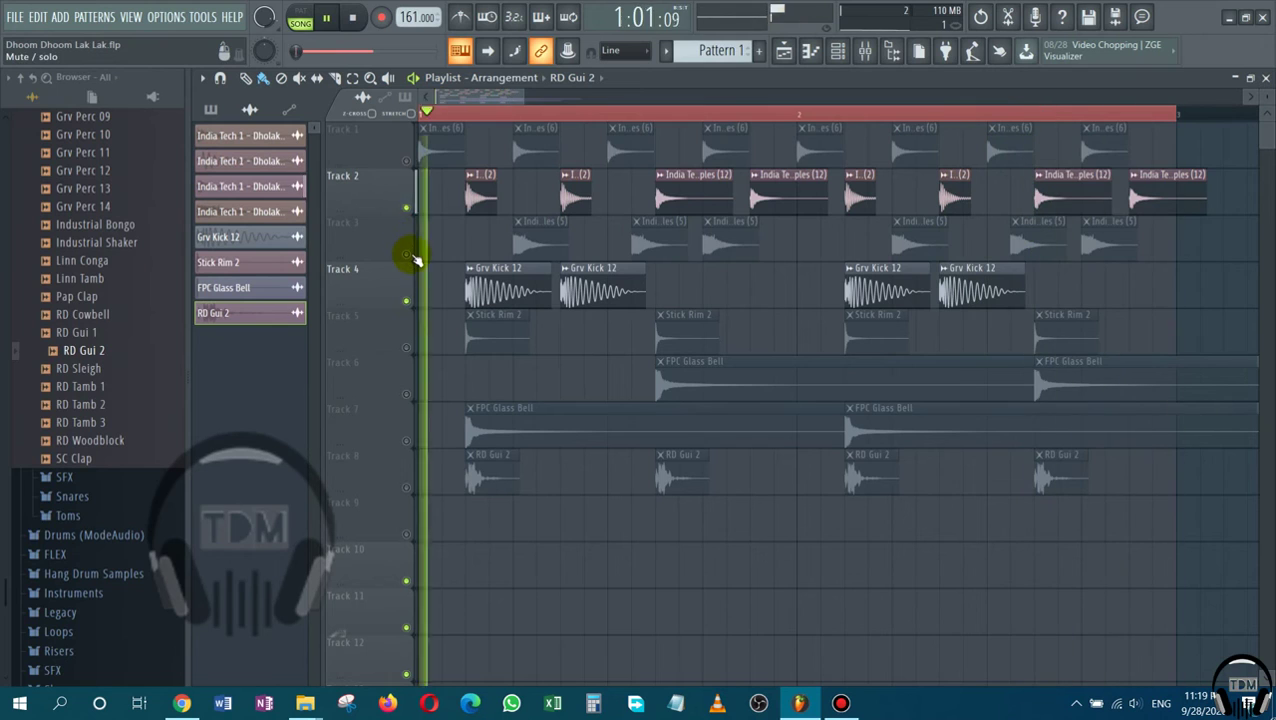
click(407, 161)
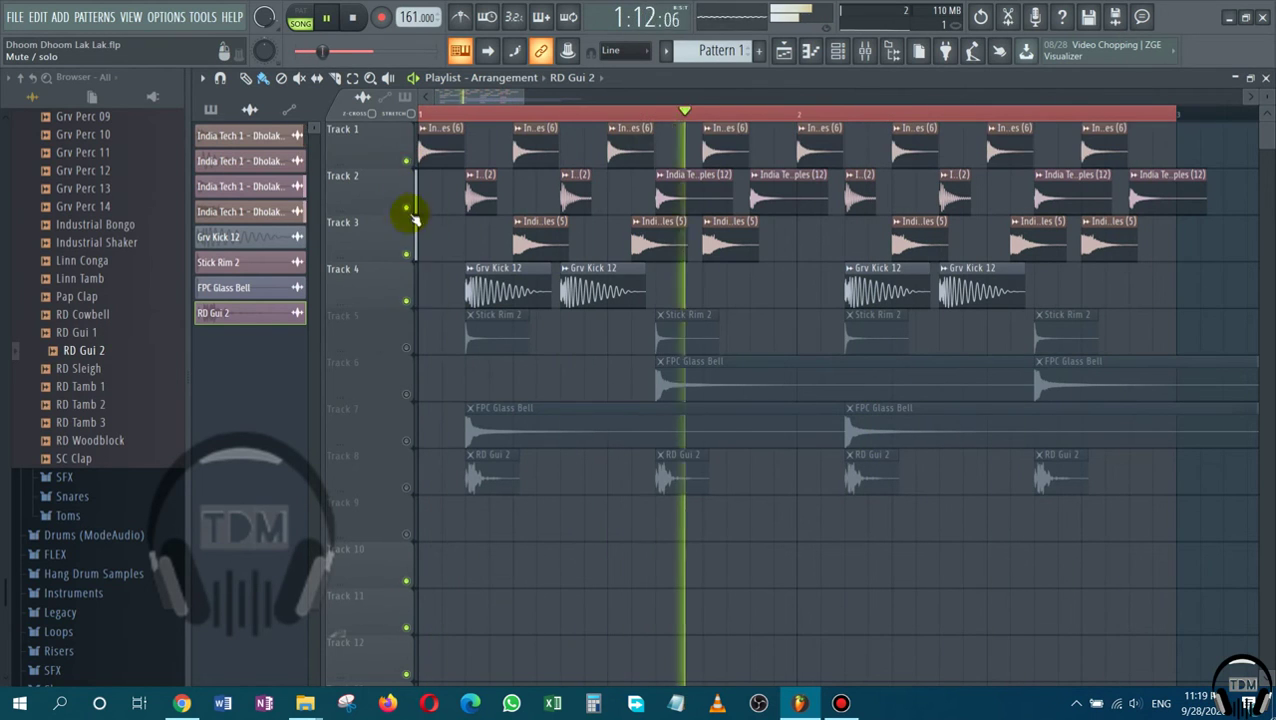
click(408, 349)
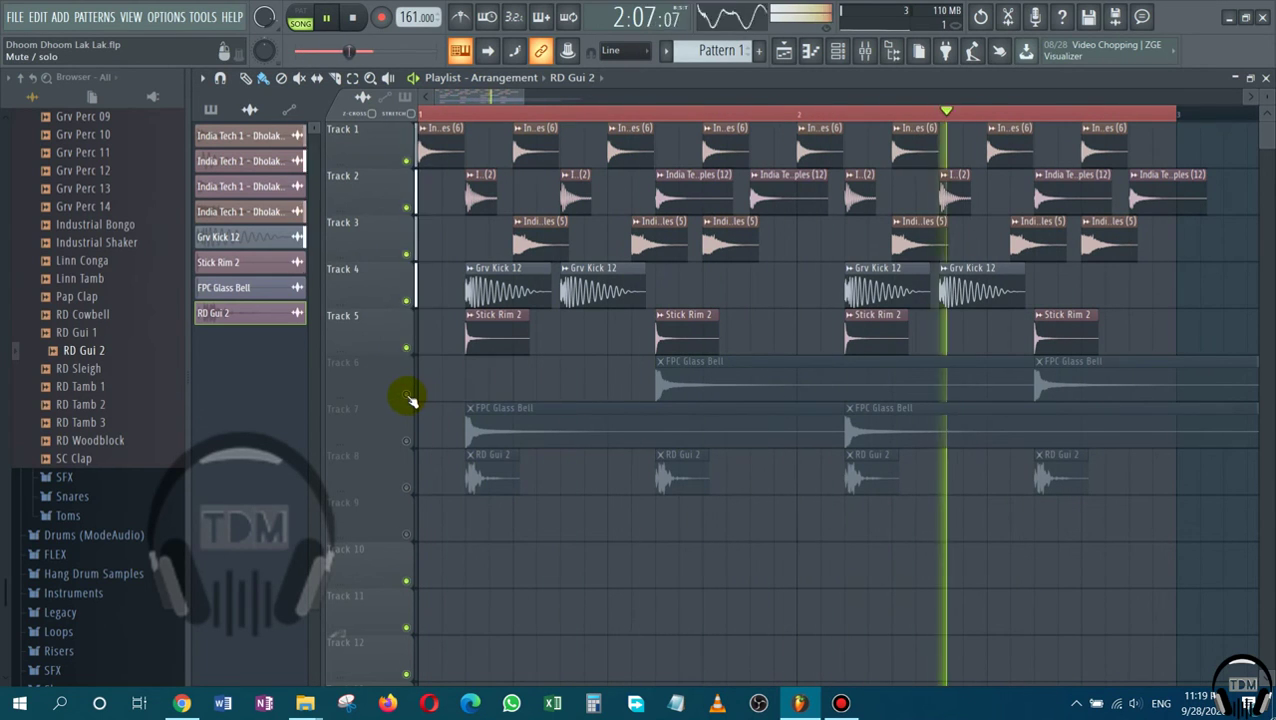
click(408, 395)
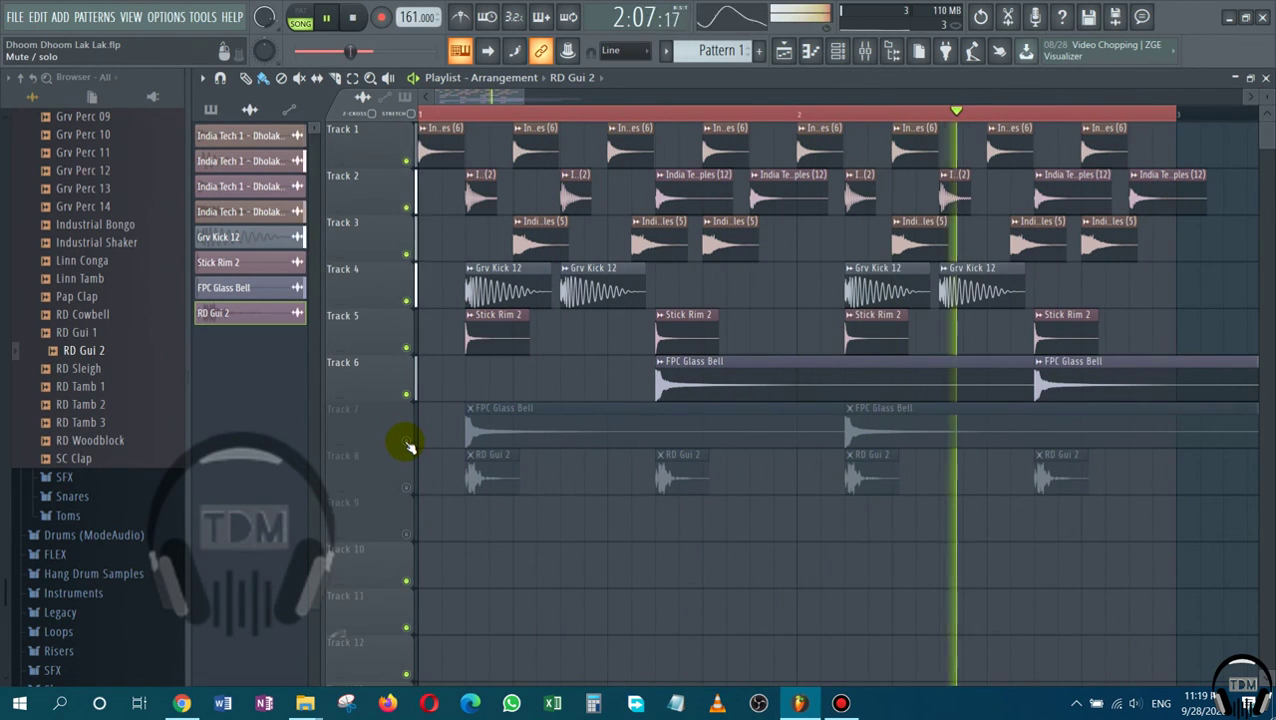
click(407, 441)
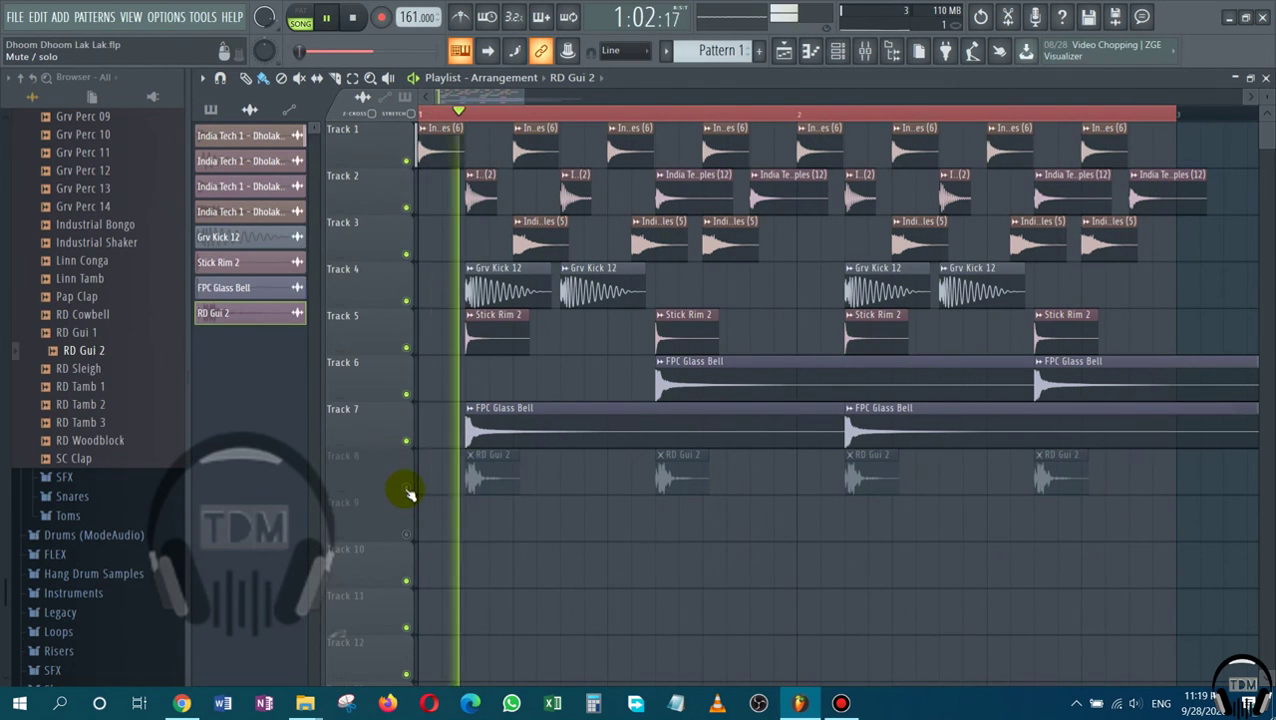
click(407, 488)
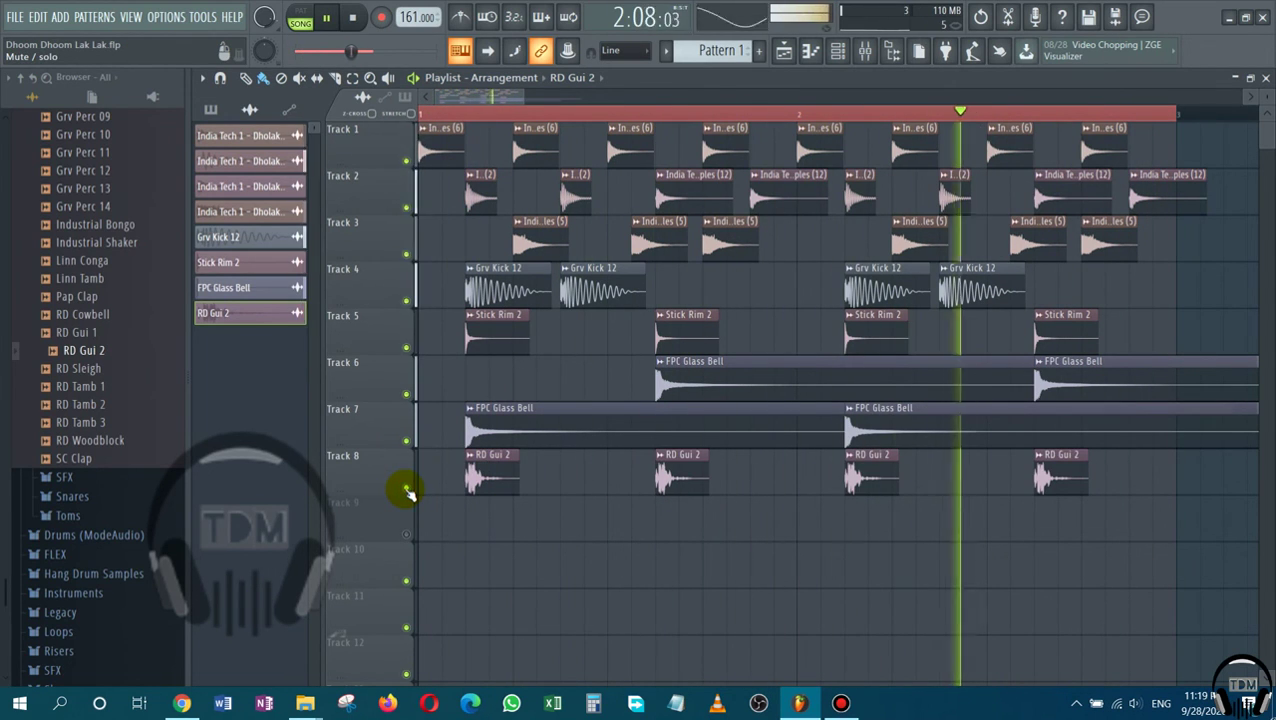